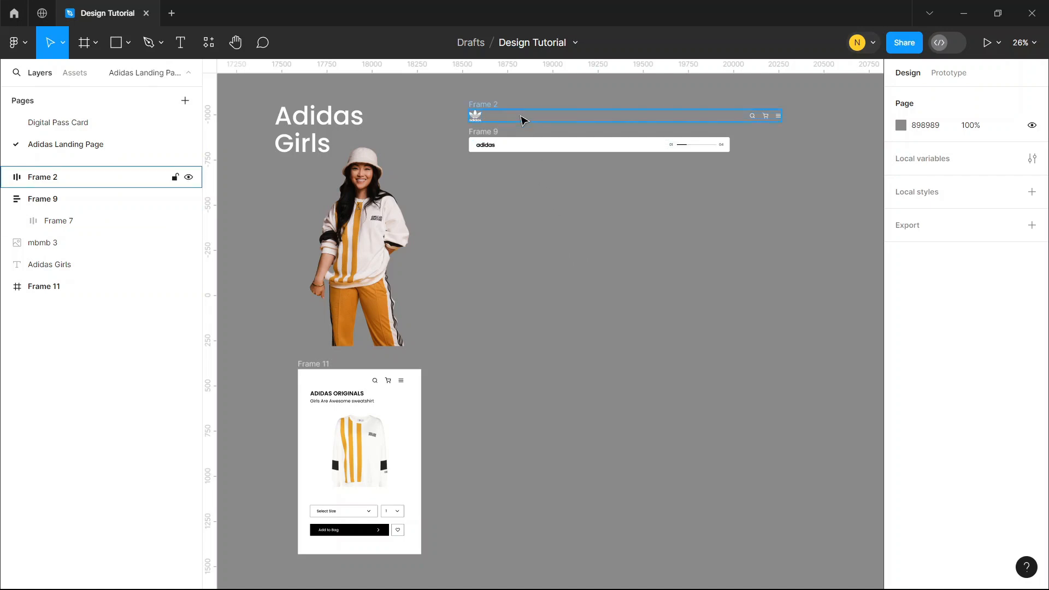
left_click(494, 108)
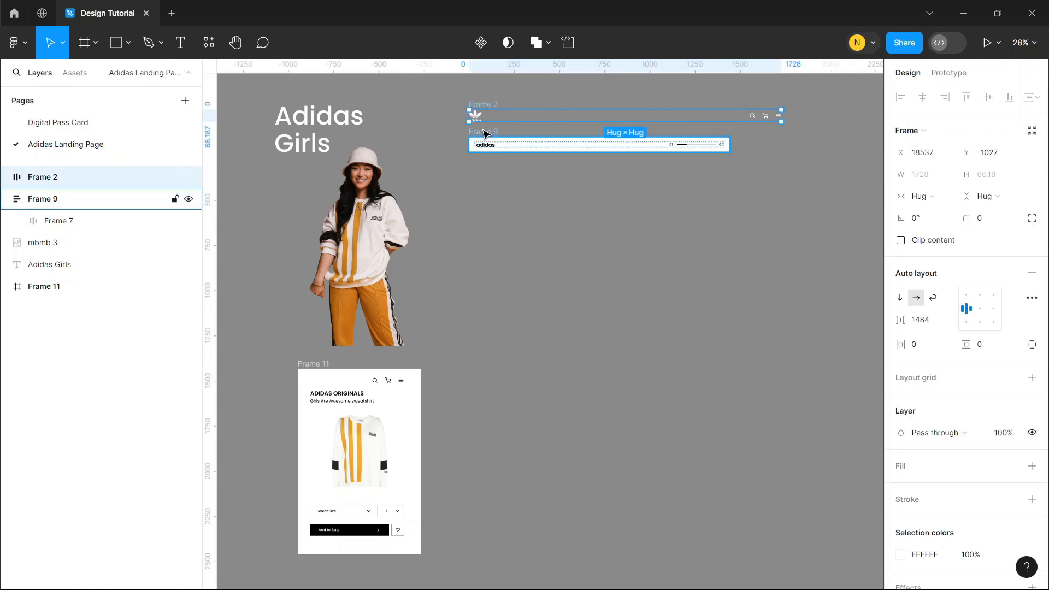
left_click(508, 141)
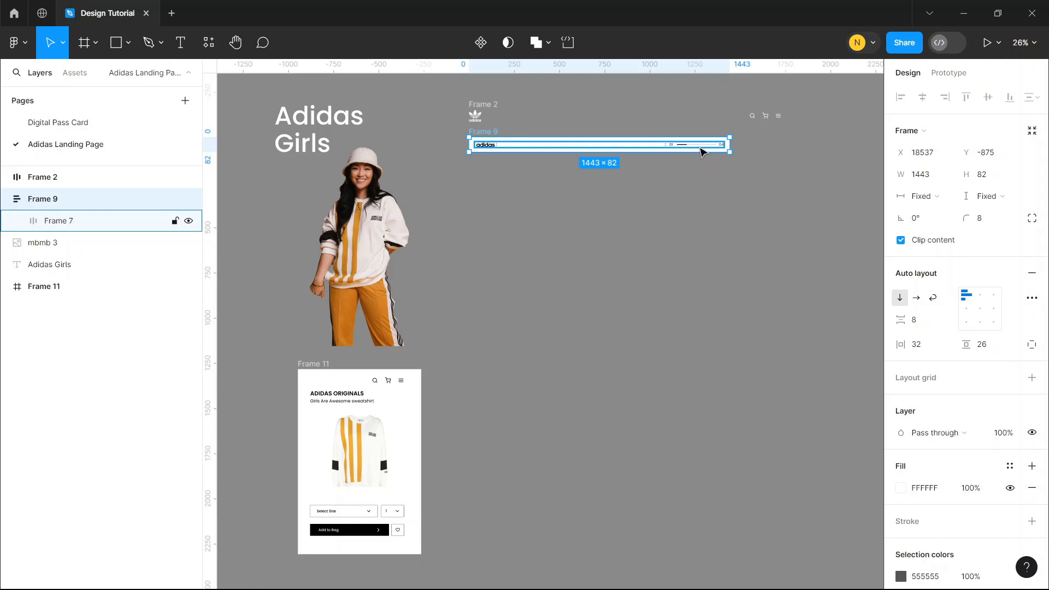
left_click(376, 251)
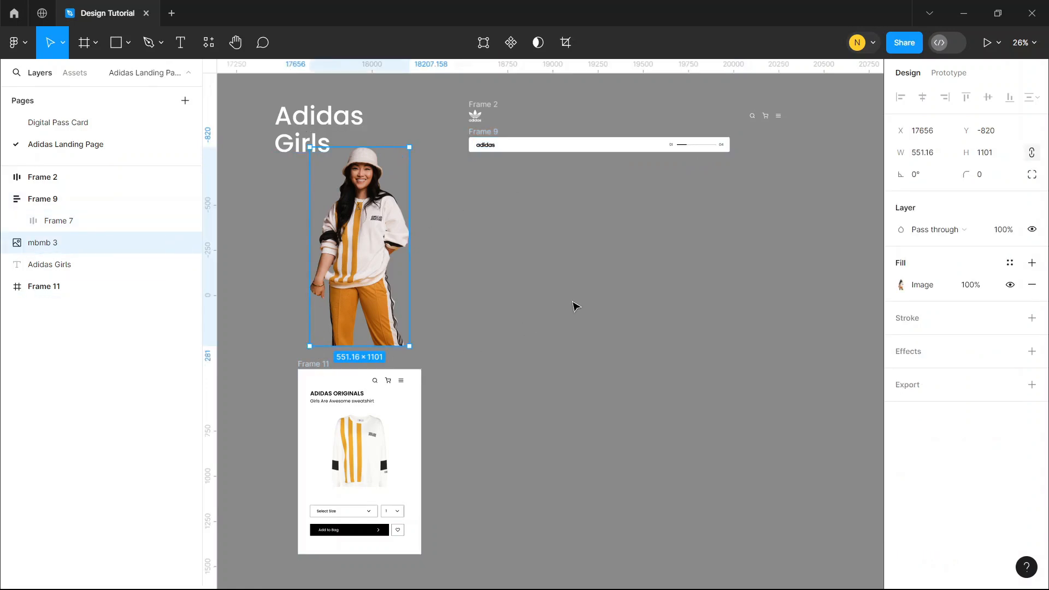
left_click(575, 306)
Add a new frame from the Desktop preset (1440 × 1024) on the empty canvas beside the existing assets
scroll(574, 306, "right", 1)
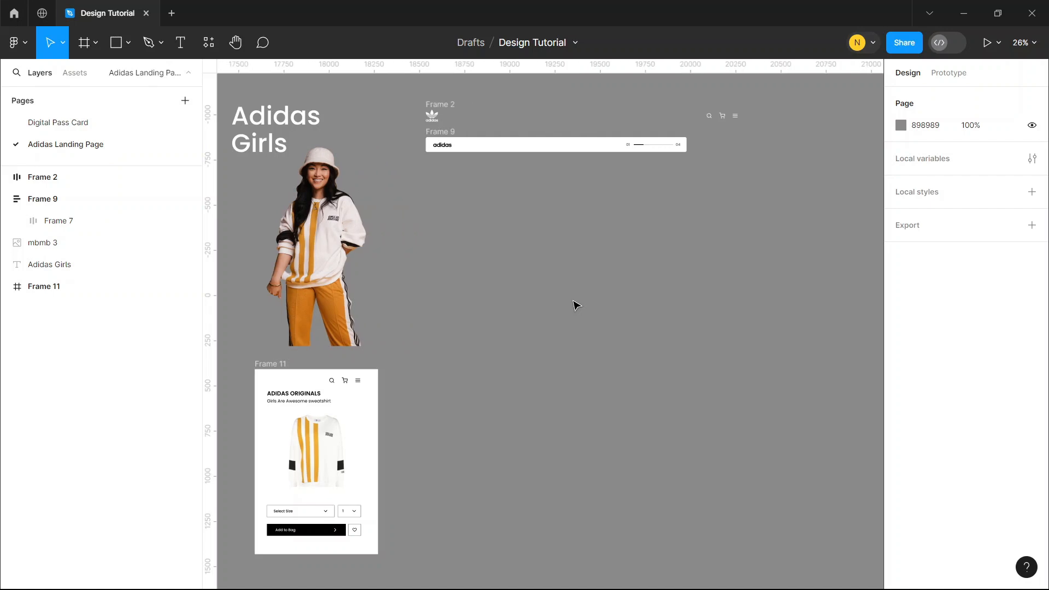
key("f")
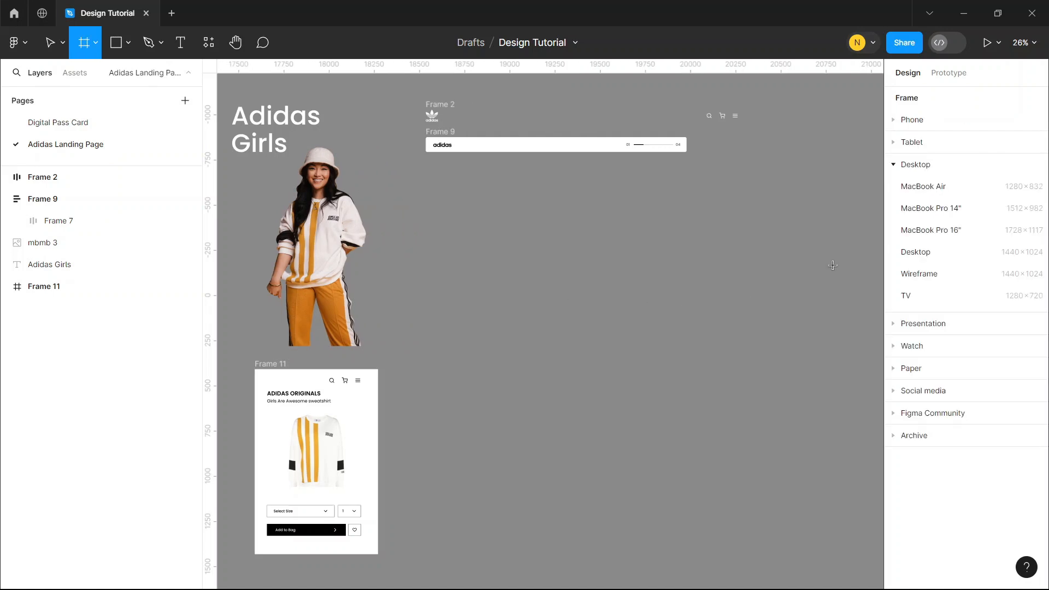
left_click(909, 253)
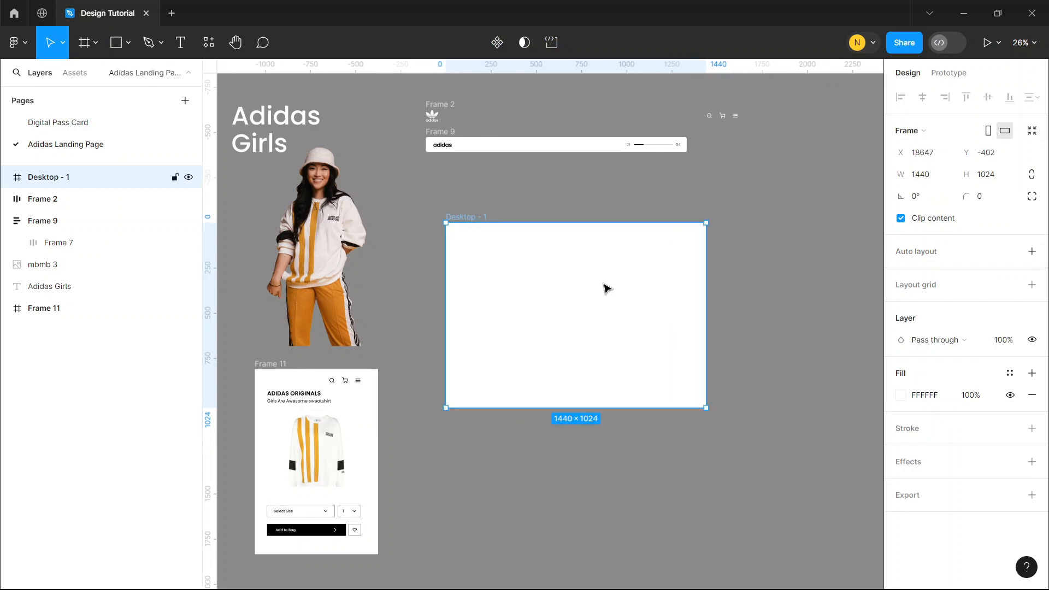
Set the Desktop frame's width to 1920 and move the frame slightly upward, below the adidas slider bar
left_click(927, 180)
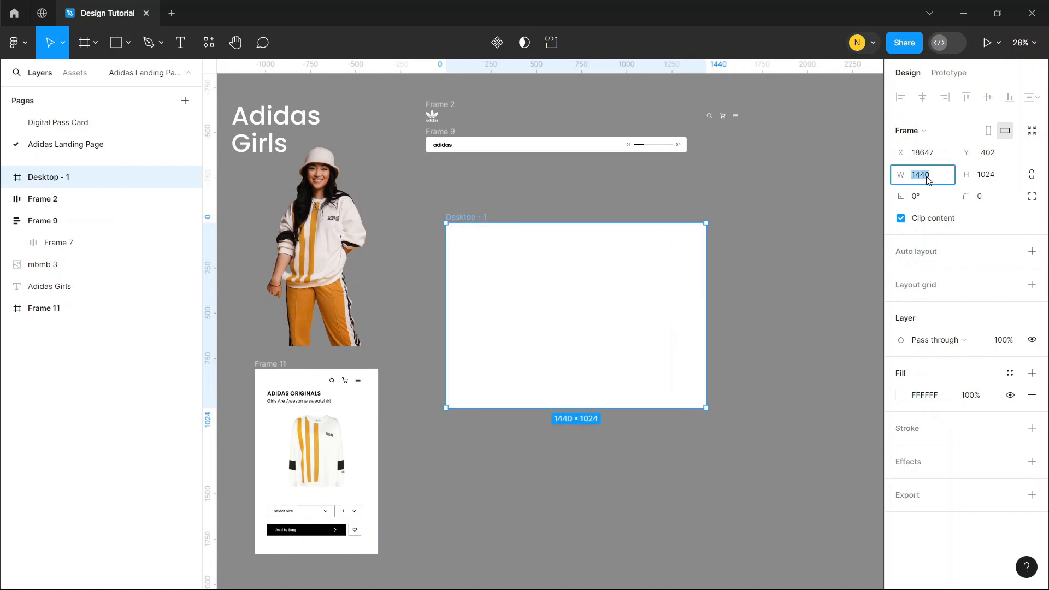
type("1920")
key("Return")
mouse_move(560, 329)
left_mouse_down()
mouse_move(565, 299)
mouse_move(565, 310)
left_mouse_up()
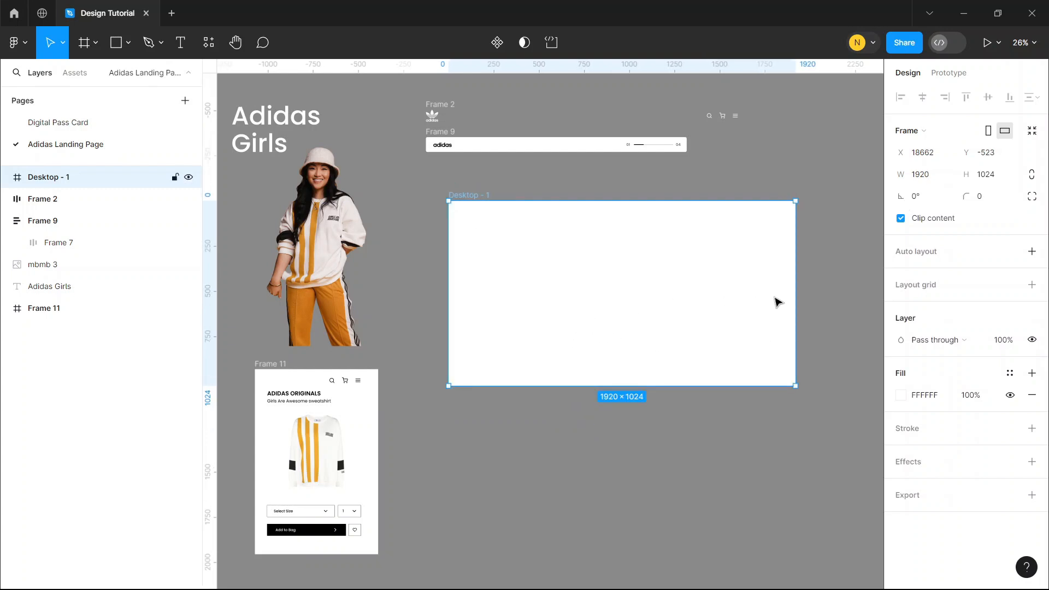
left_click(819, 274)
left_click(688, 283)
Switch to Calculator, divide 1920 by 4 to get the column width, and return to the design
left_click(675, 574)
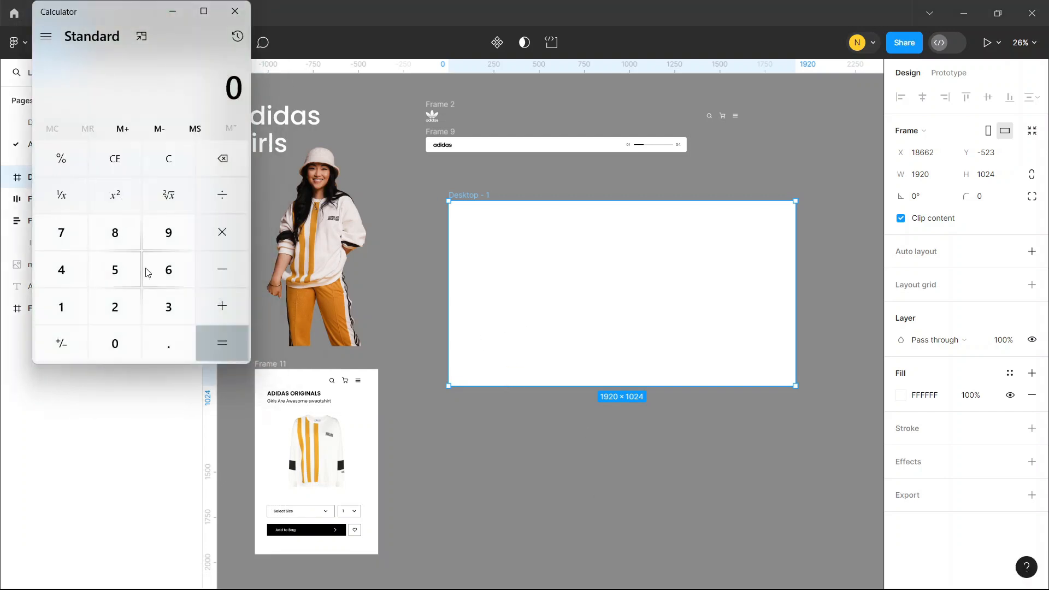
left_click(64, 310)
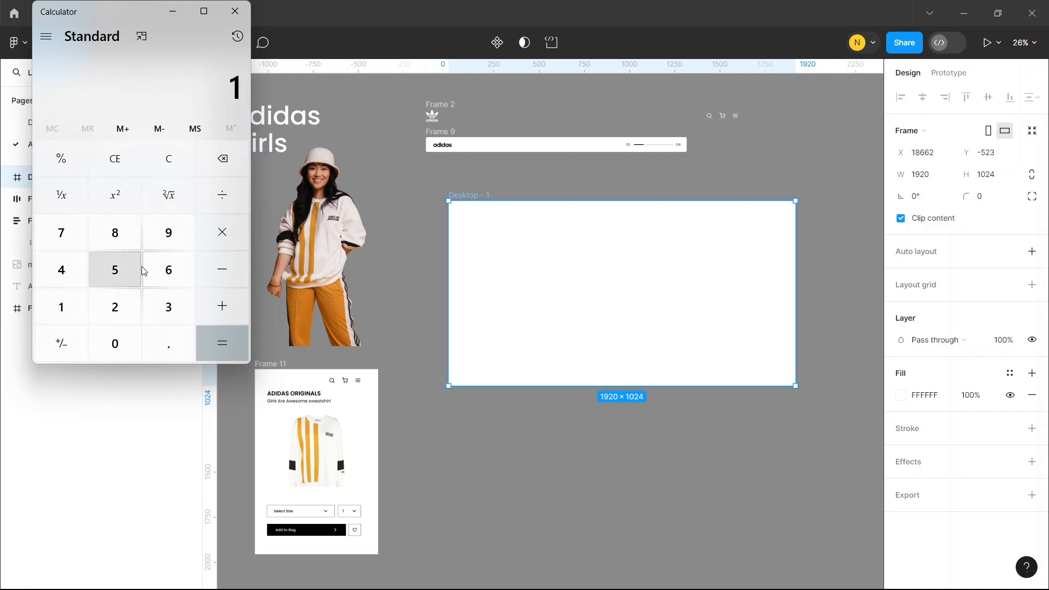
left_click(167, 234)
left_click(128, 306)
left_click(115, 343)
left_click(221, 196)
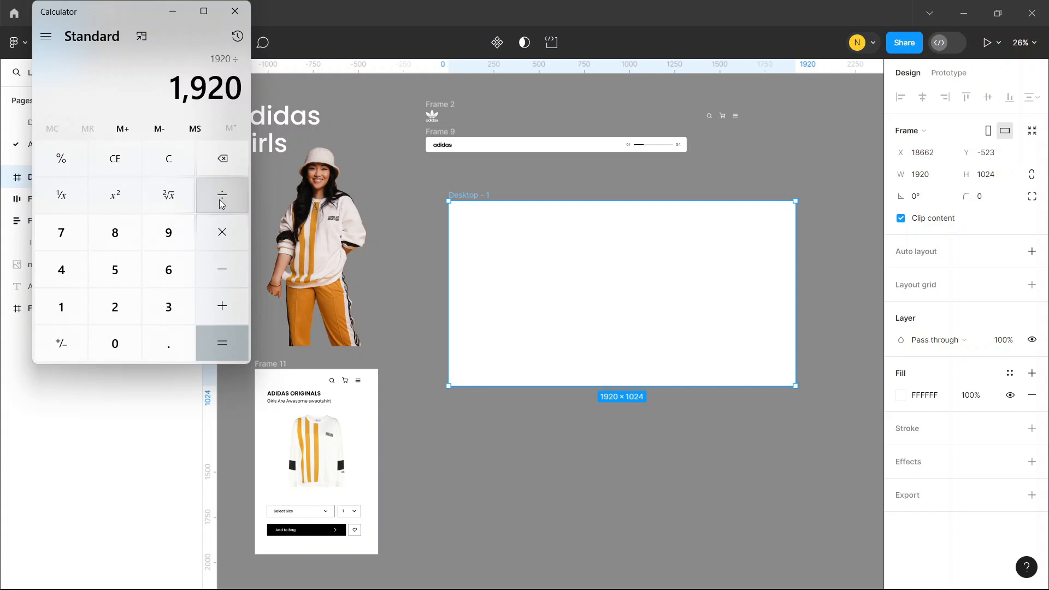
left_click(54, 279)
left_click(226, 342)
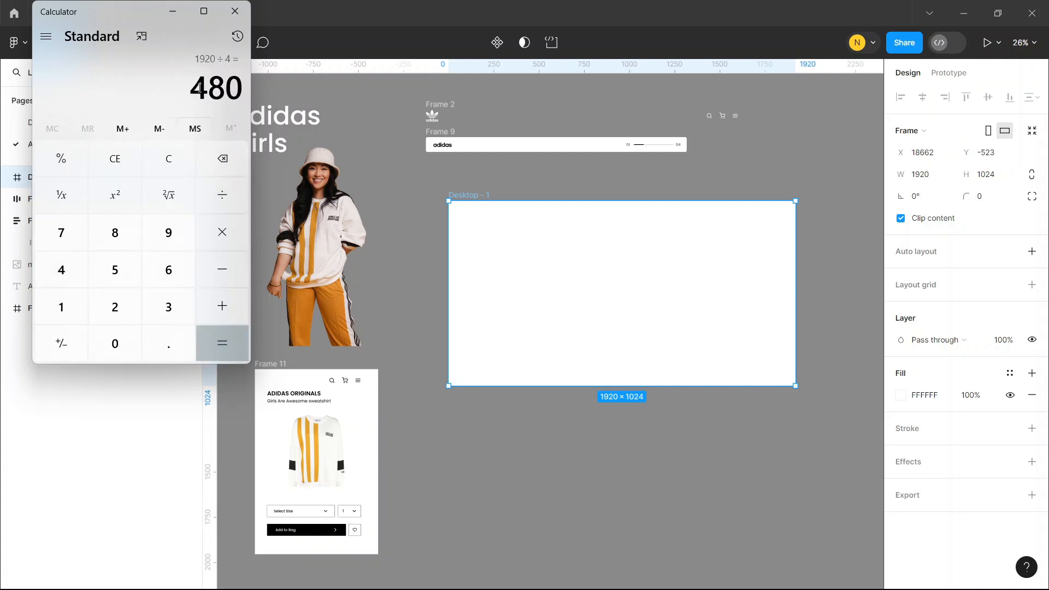
left_click(393, 211)
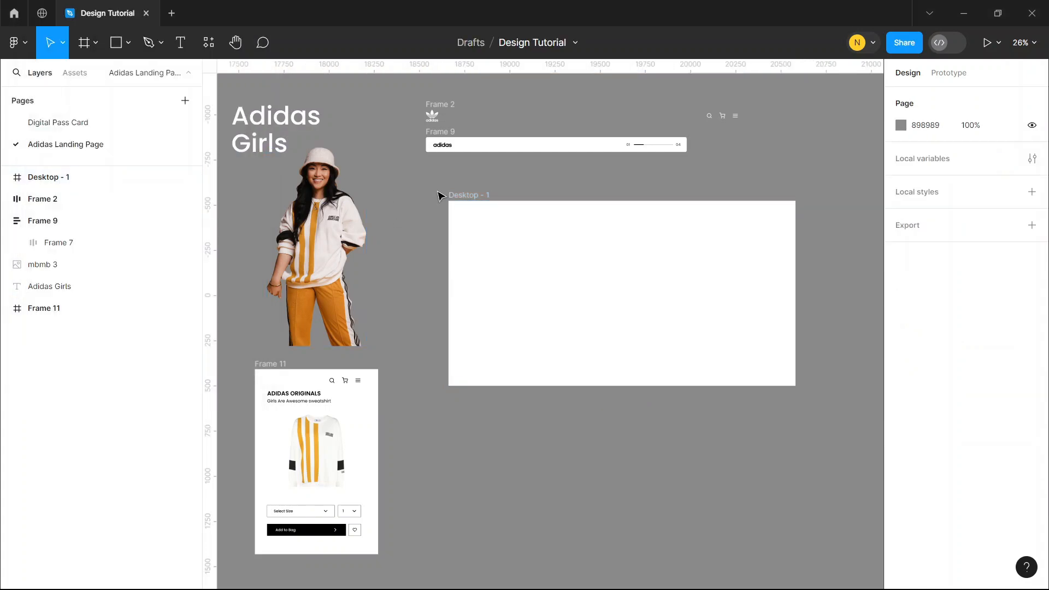
Draw a 480 × 1024 rectangle covering the first quarter of the Desktop frame at its left edge
key("r")
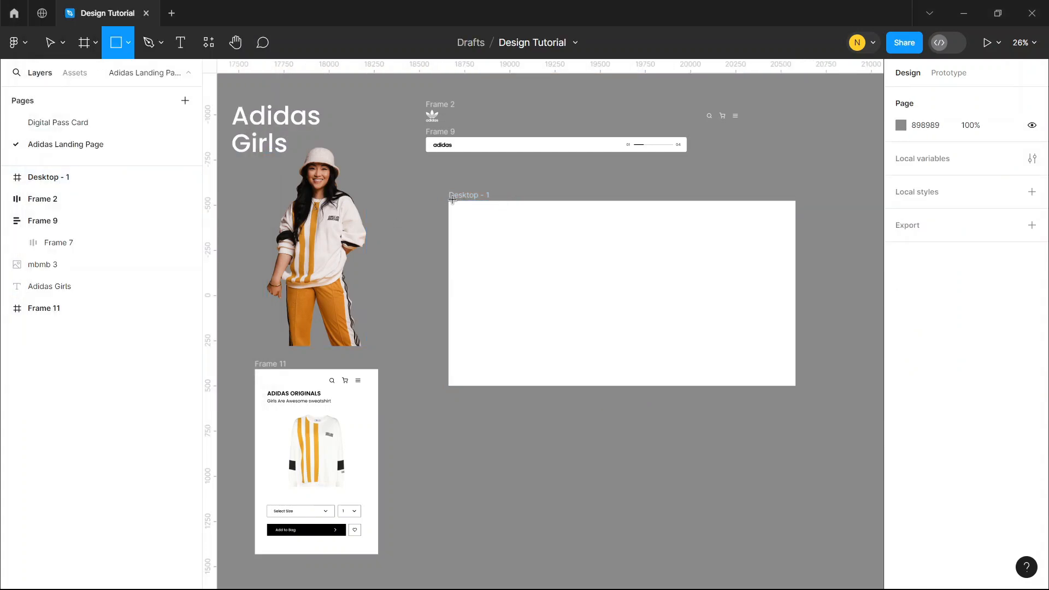
mouse_move(449, 200)
left_mouse_down()
mouse_move(530, 321)
mouse_move(535, 386)
left_mouse_up()
left_click(919, 154)
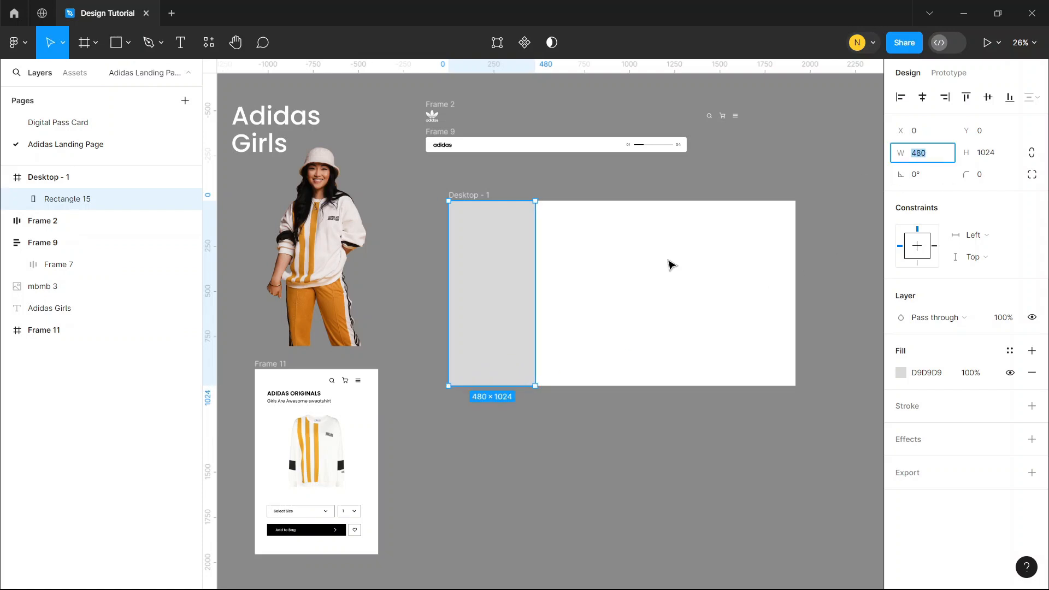
left_click(670, 264)
left_click(516, 263)
Replace the rectangle's solid fill with the photo of the model in a maroon jacket on a pink background
scroll(595, 258, "up", 3)
scroll(596, 258, "right", 1)
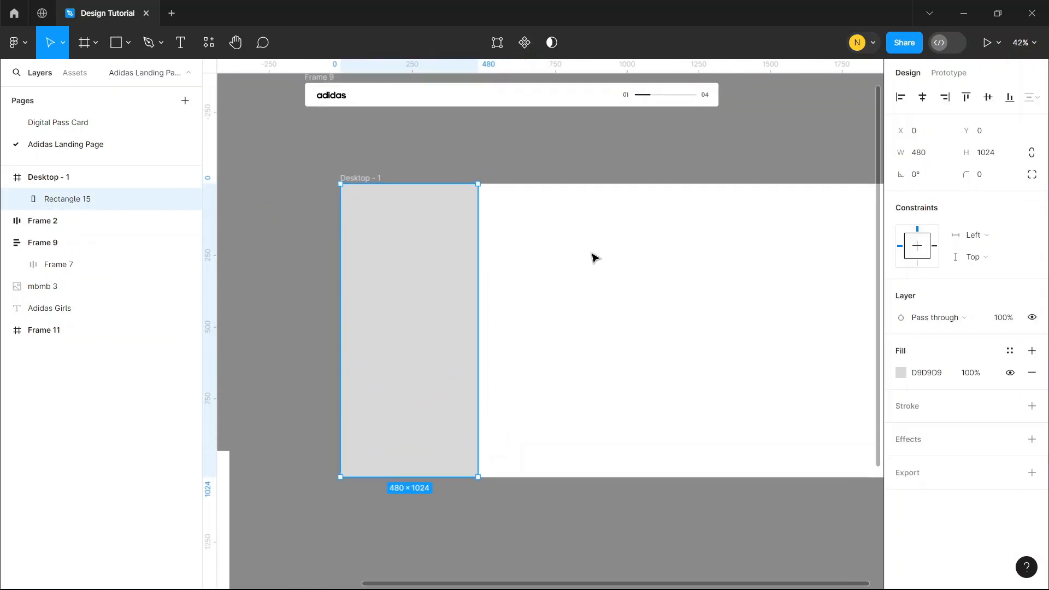
left_click(901, 372)
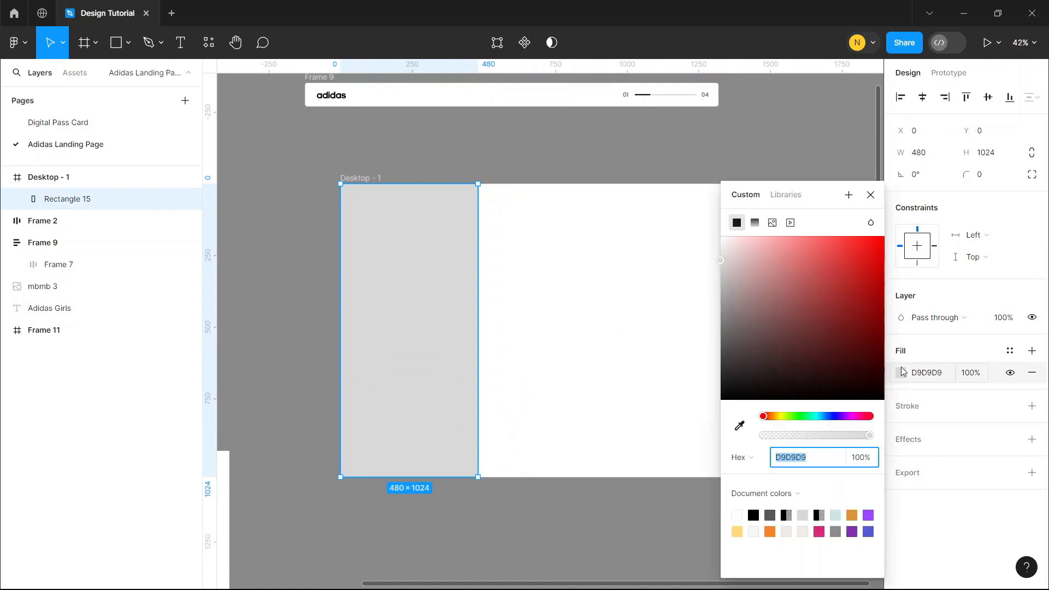
left_click(772, 223)
left_click(803, 321)
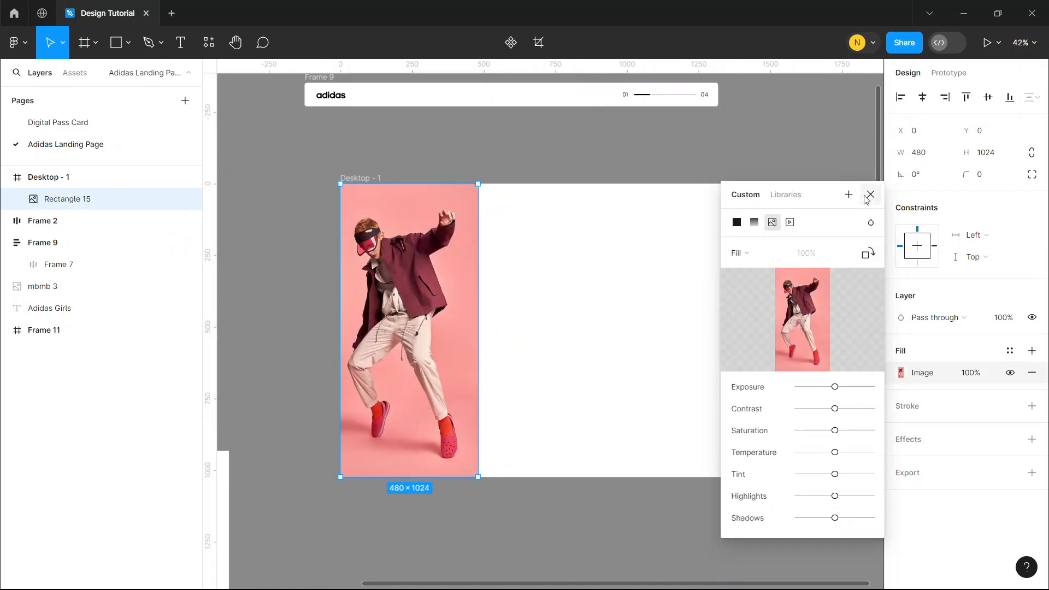
left_click(870, 195)
left_click(616, 252)
left_click(417, 241)
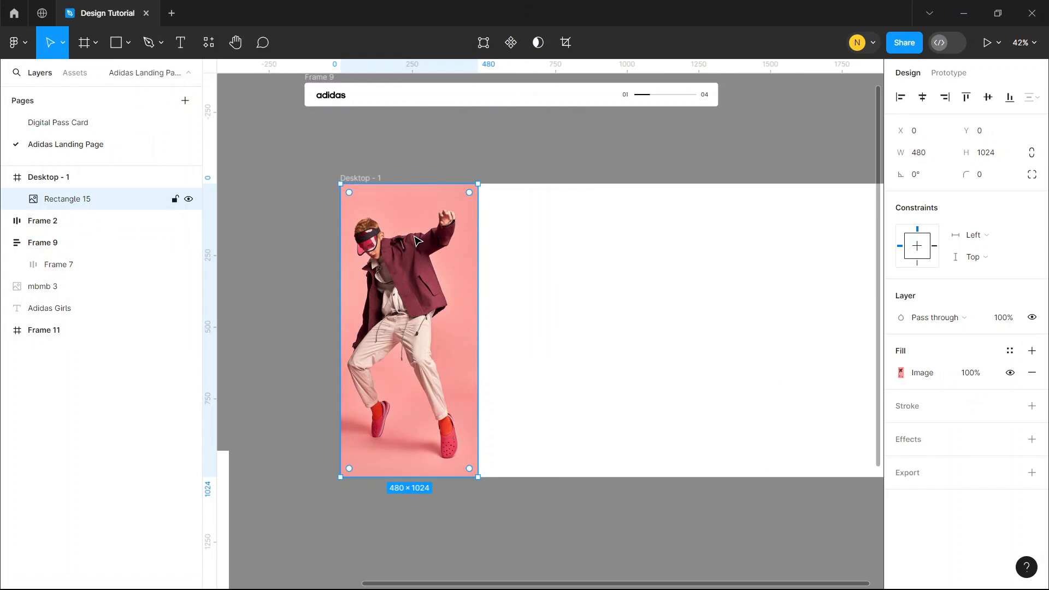
Draw a 480 × 1024 rectangle exactly over the photo and fill it with black (000000) at 35% opacity
key("r")
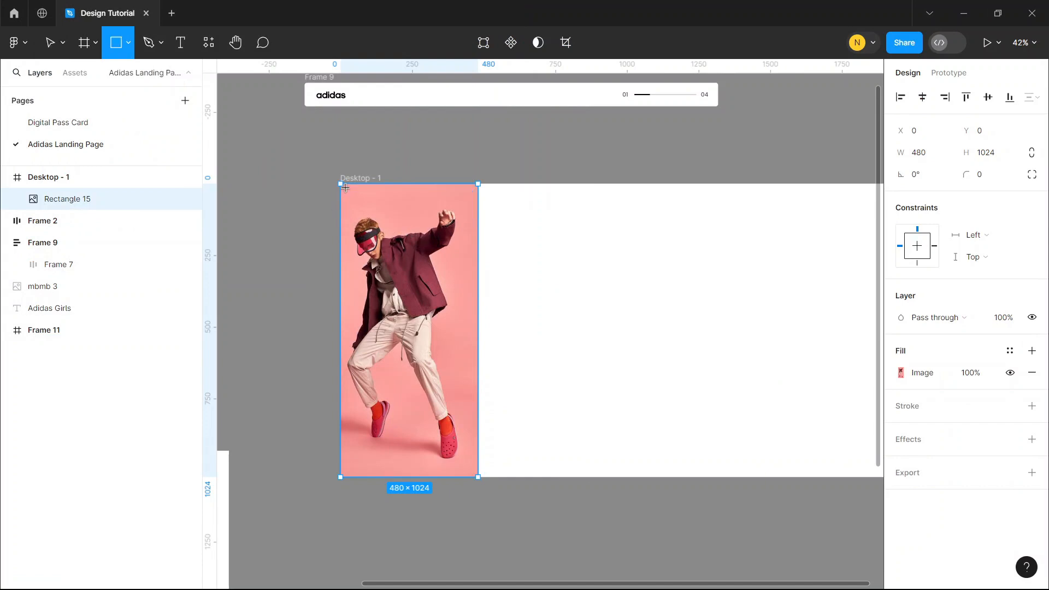
mouse_move(338, 185)
left_mouse_down()
mouse_move(476, 195)
mouse_move(478, 477)
left_mouse_up()
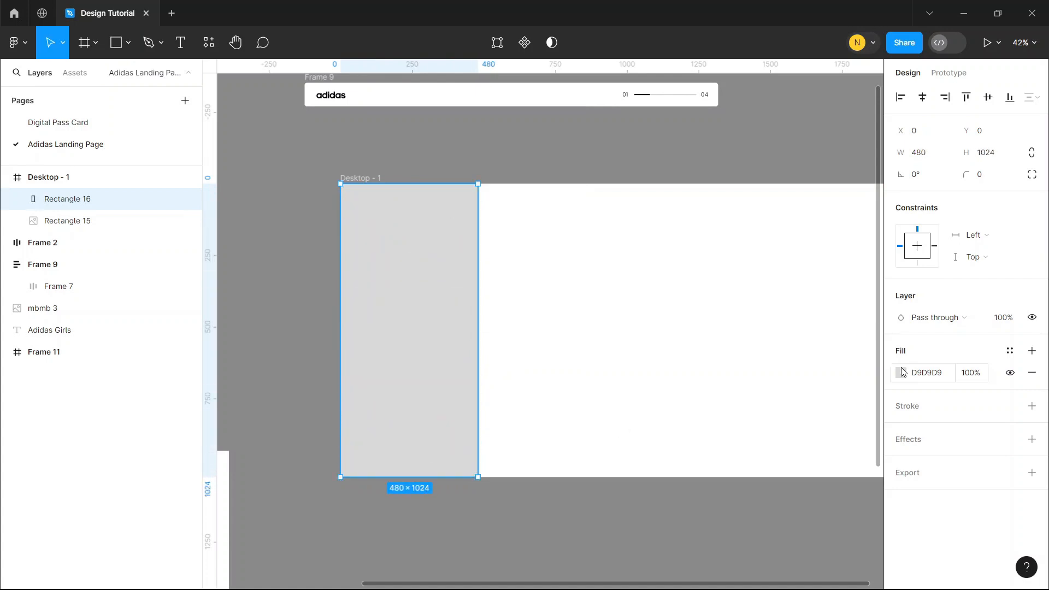
left_click(900, 373)
left_click_drag(769, 296, 720, 401)
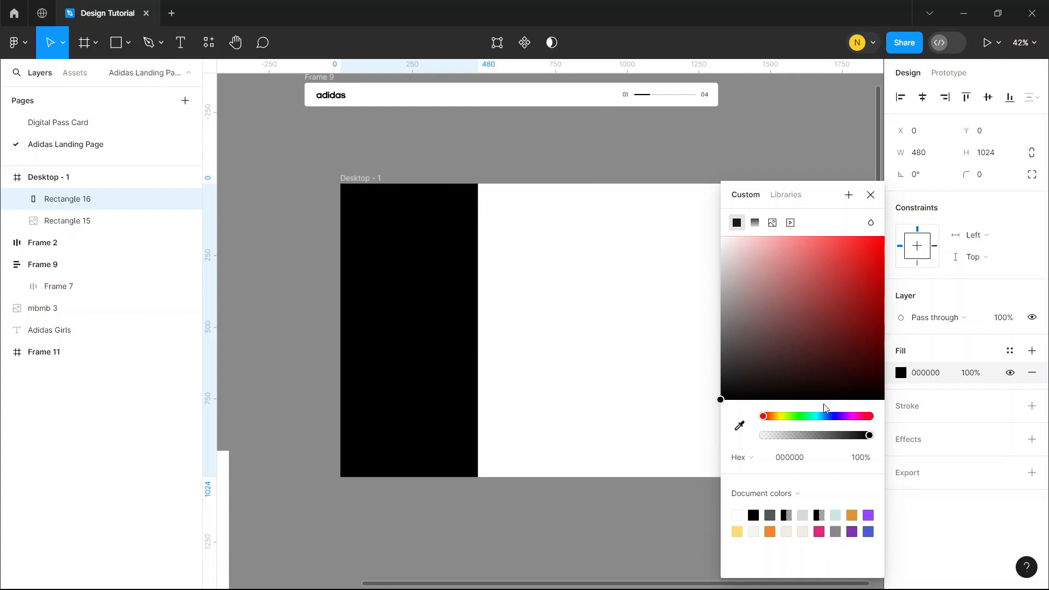
left_click(977, 376)
type("30")
left_click(794, 146)
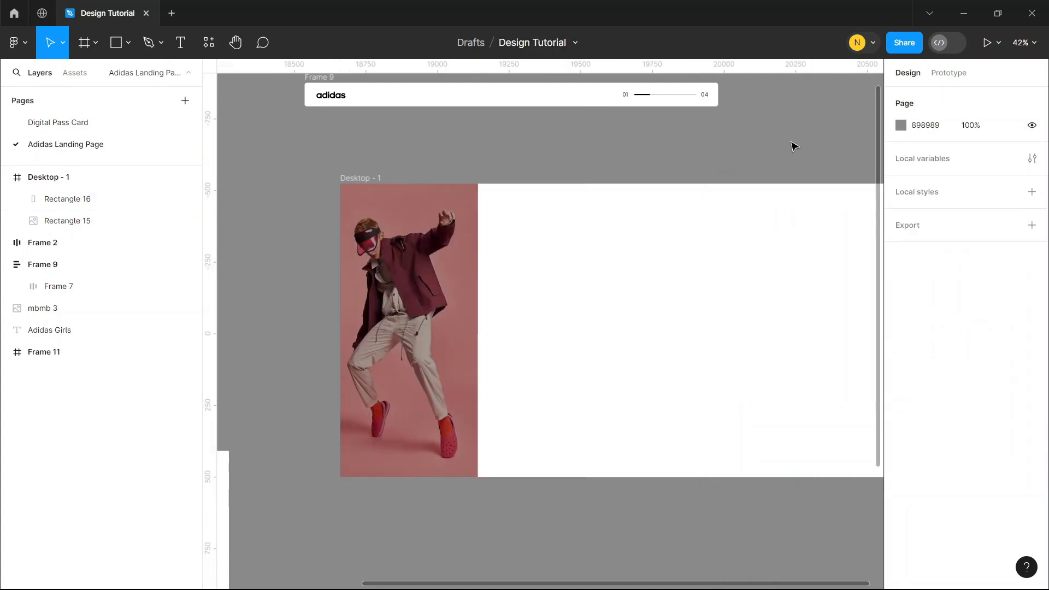
Rename the black overlay layer as Shades and the photo layer as Image
left_click(57, 201)
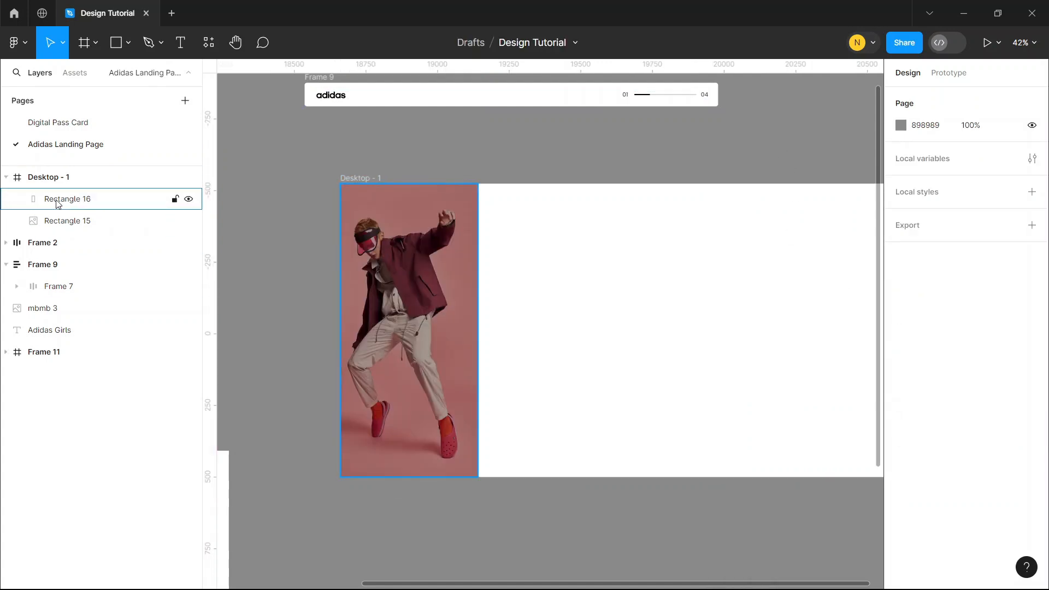
double_click(57, 200)
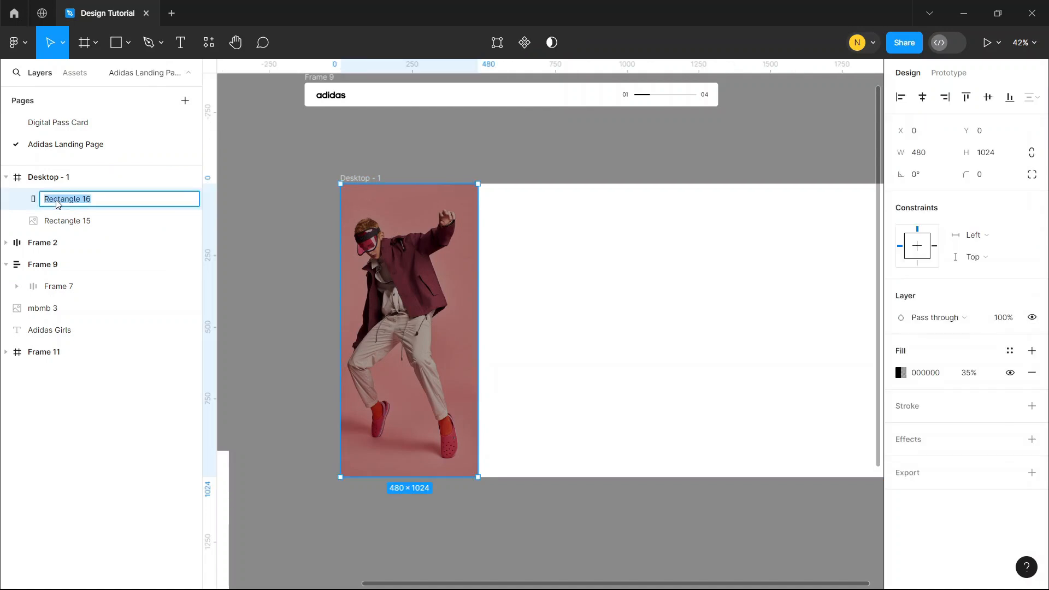
type("Shades")
double_click(82, 221)
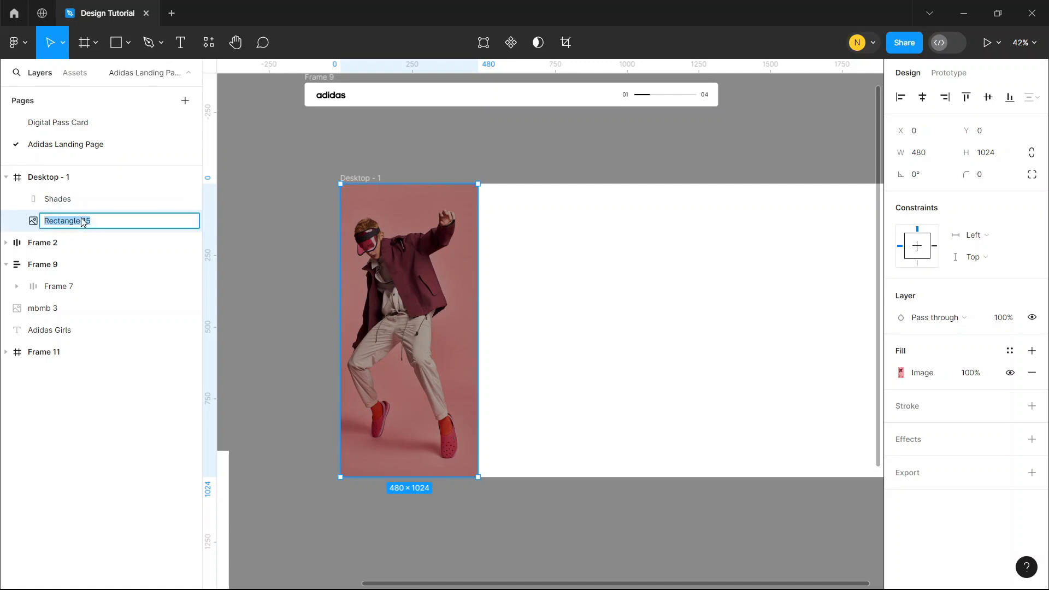
type("Image")
left_click(602, 262)
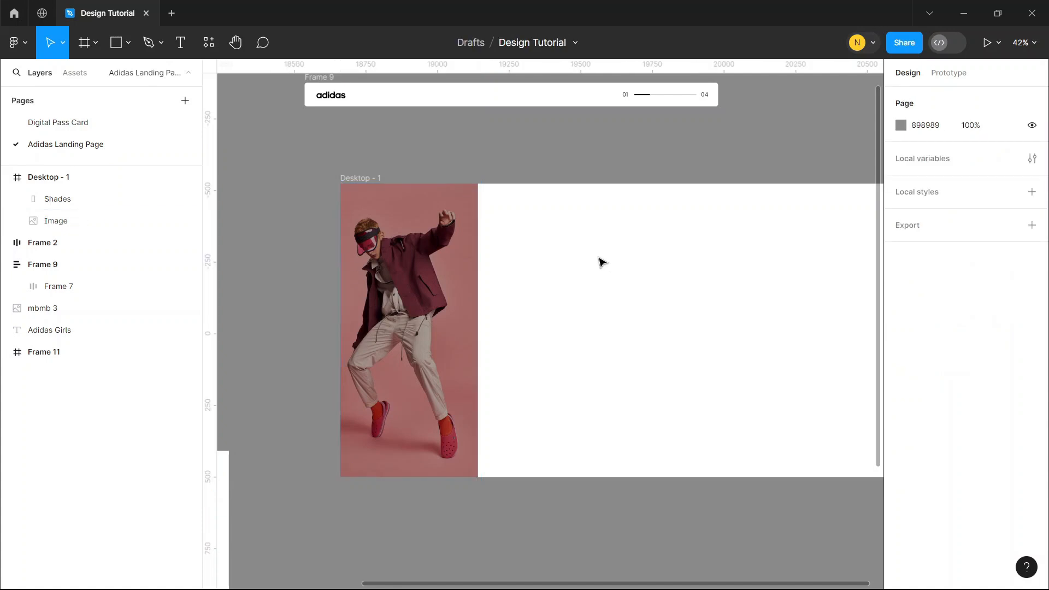
Group the Shades and Image layers and rename the group as Image 1
left_click(81, 198)
left_click(86, 221, "shift")
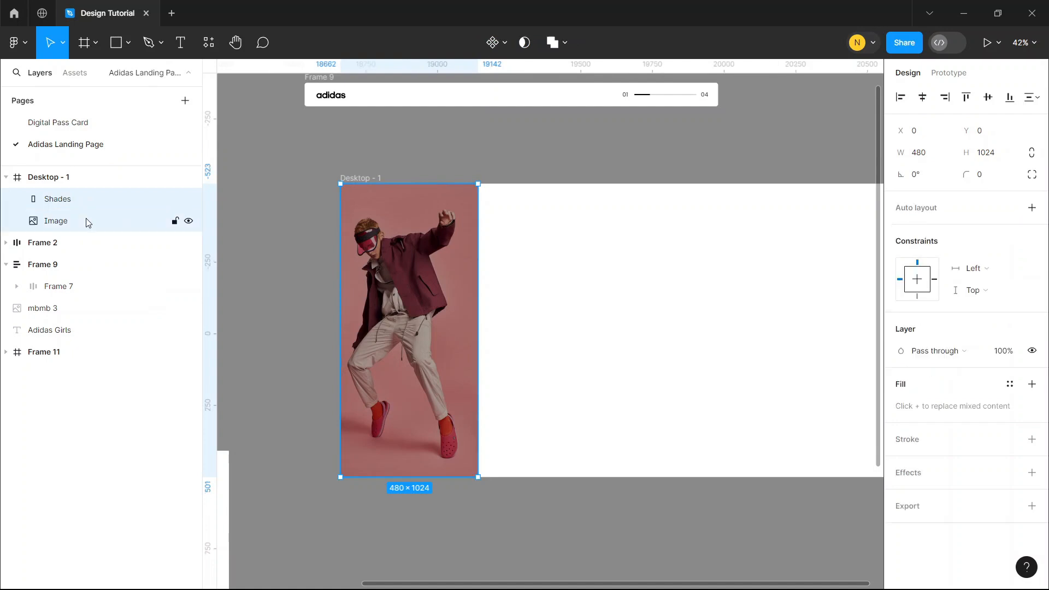
key("ctrl+g")
double_click(70, 199)
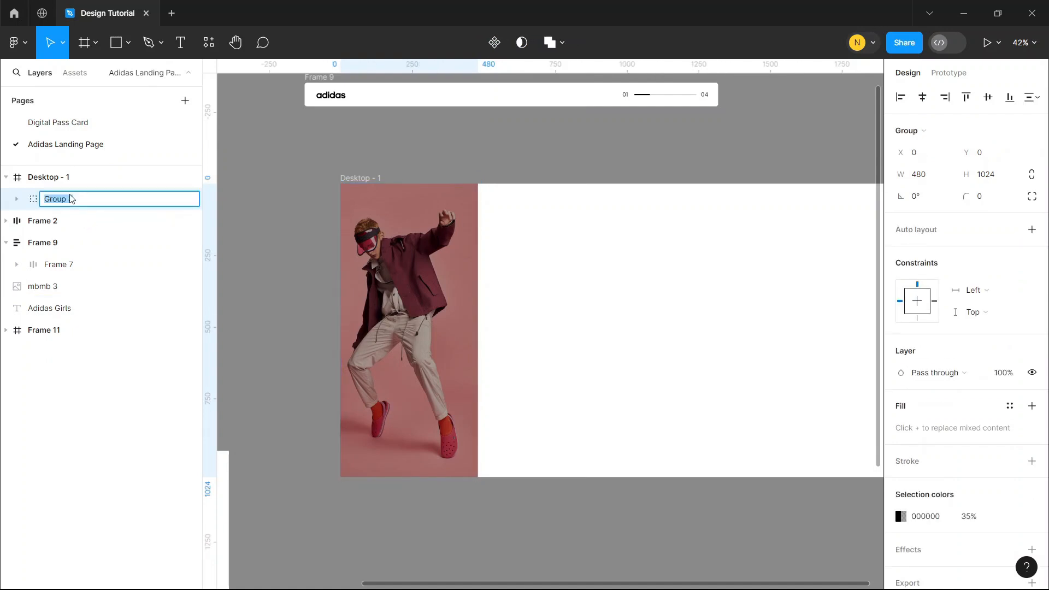
type("Image 1")
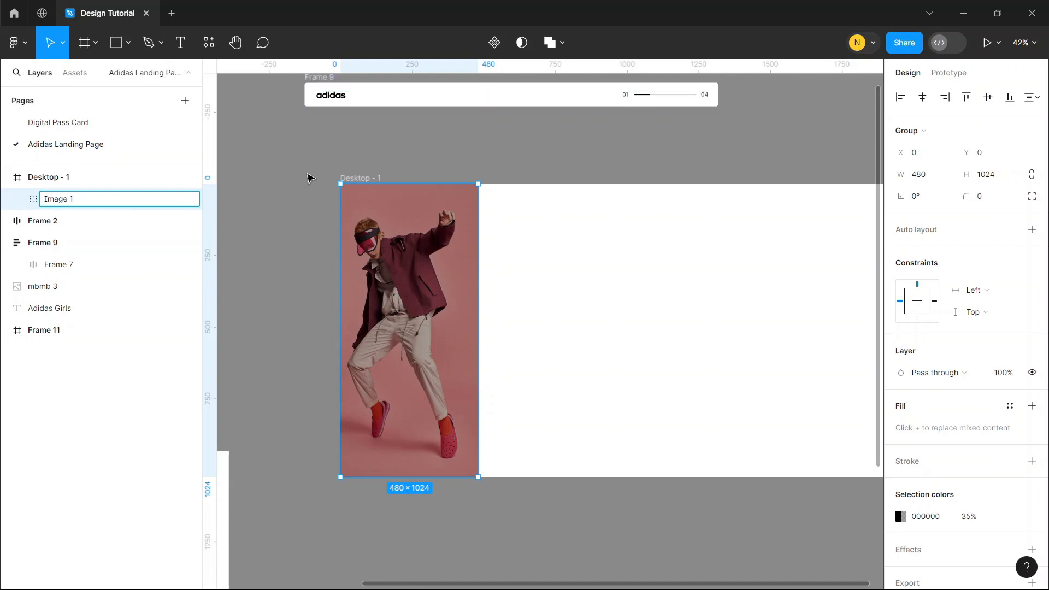
left_click(309, 175)
left_click(74, 198)
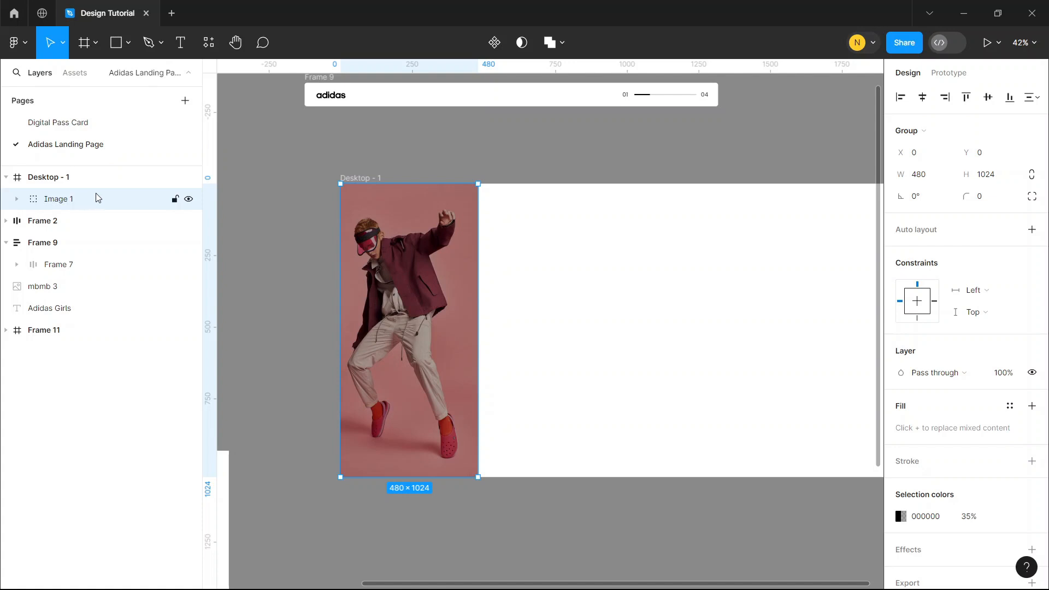
left_click(468, 152)
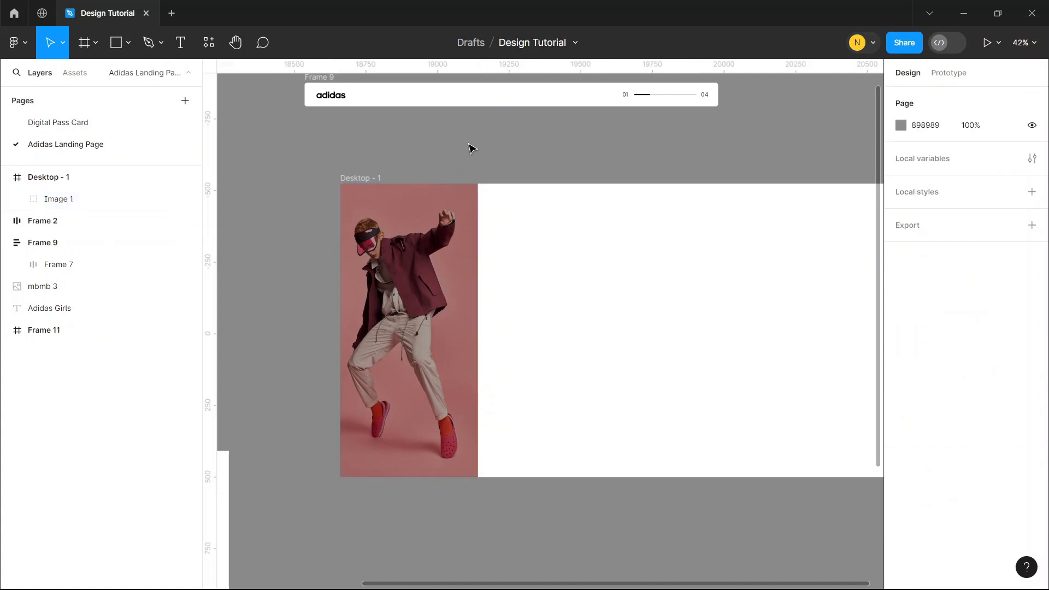
Duplicate the Image 1 group three times, placing the copies edge to edge across the Desktop frame
left_click(415, 218)
key("ctrl+d")
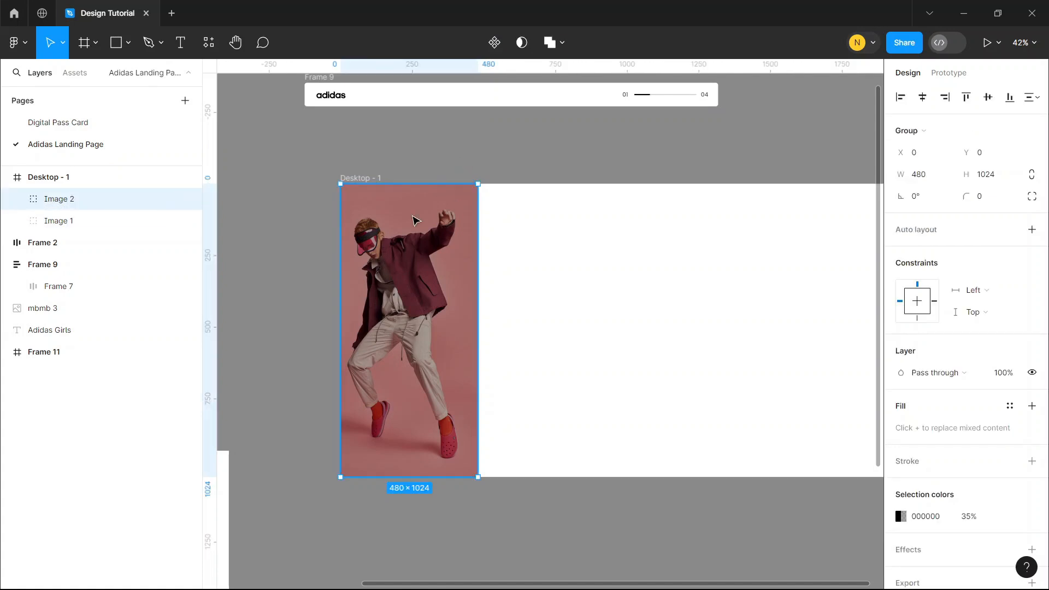
left_click_drag(414, 219, 556, 245)
key("ctrl+d")
key("ctrl+d")
left_click(487, 146)
scroll(486, 145, "right", 3)
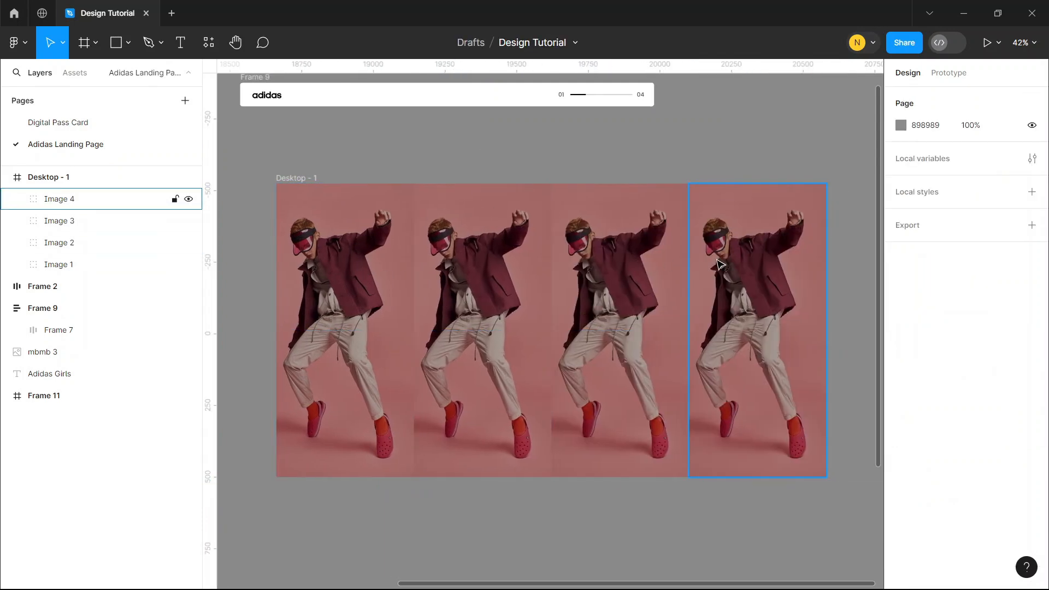
Replace the photos in the second, third and fourth groups with the orange, yellow and red model photos
left_click(547, 263)
left_click(637, 260)
left_click(744, 261)
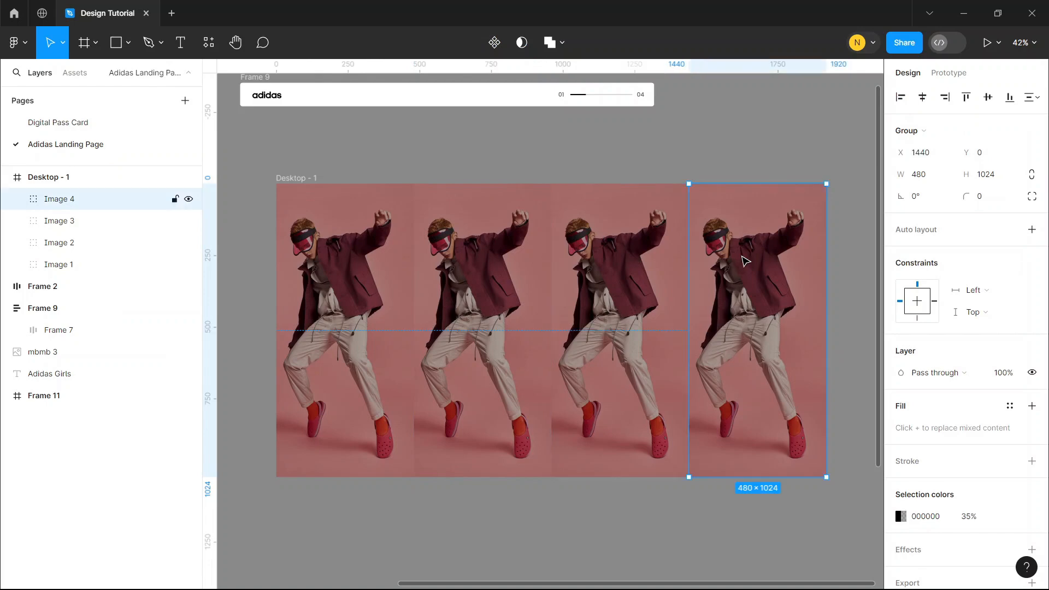
left_click(480, 265)
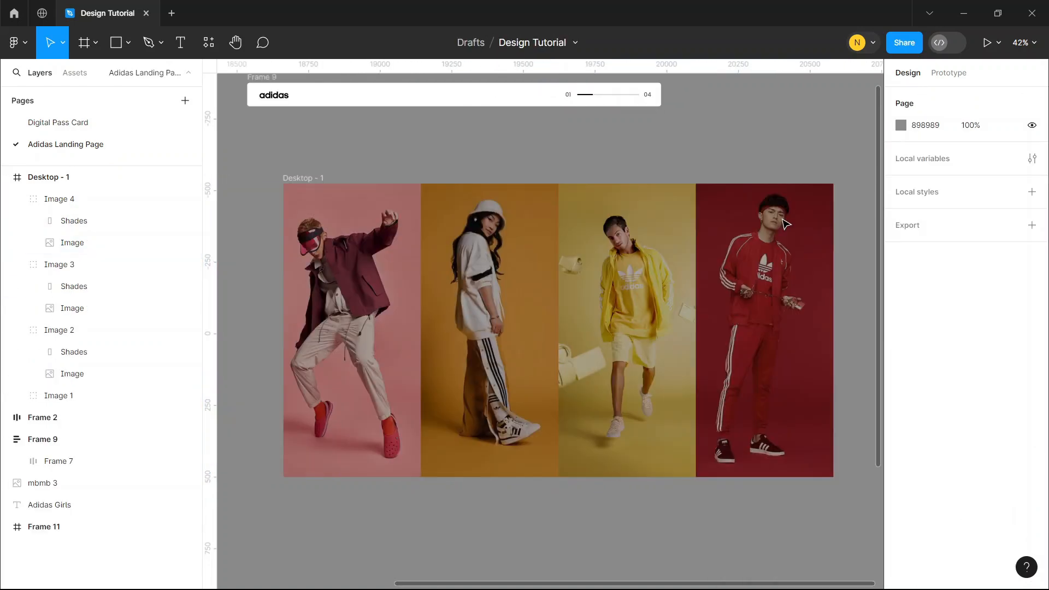
Place the logo and icon navigation bar in the Desktop frame, centred horizontally and 36 px below its upper edge
scroll(553, 162, "up", 2)
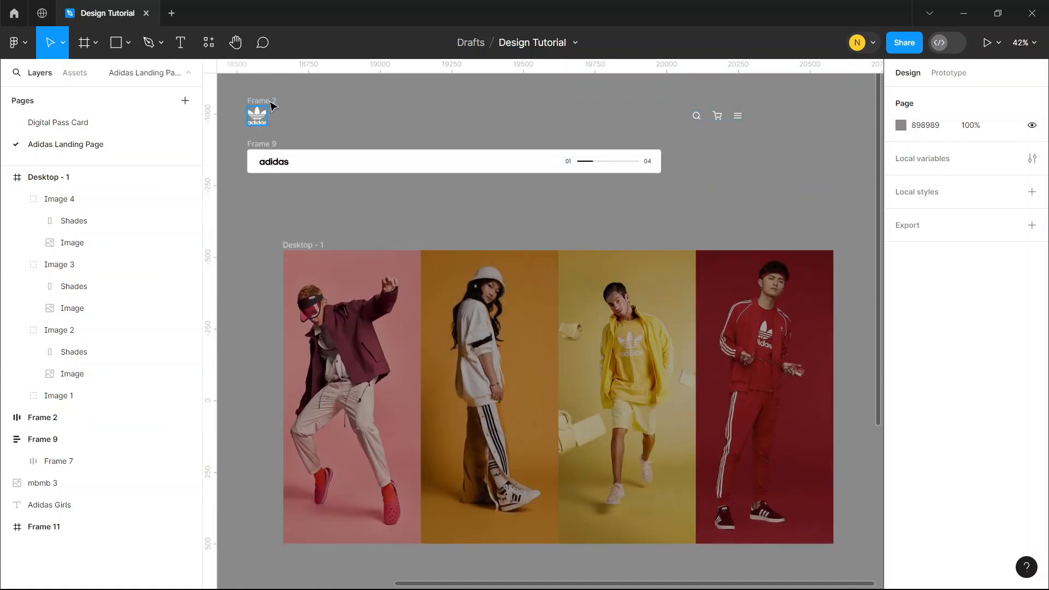
left_click(269, 102)
left_click_drag(323, 113, 393, 270)
left_click(923, 98)
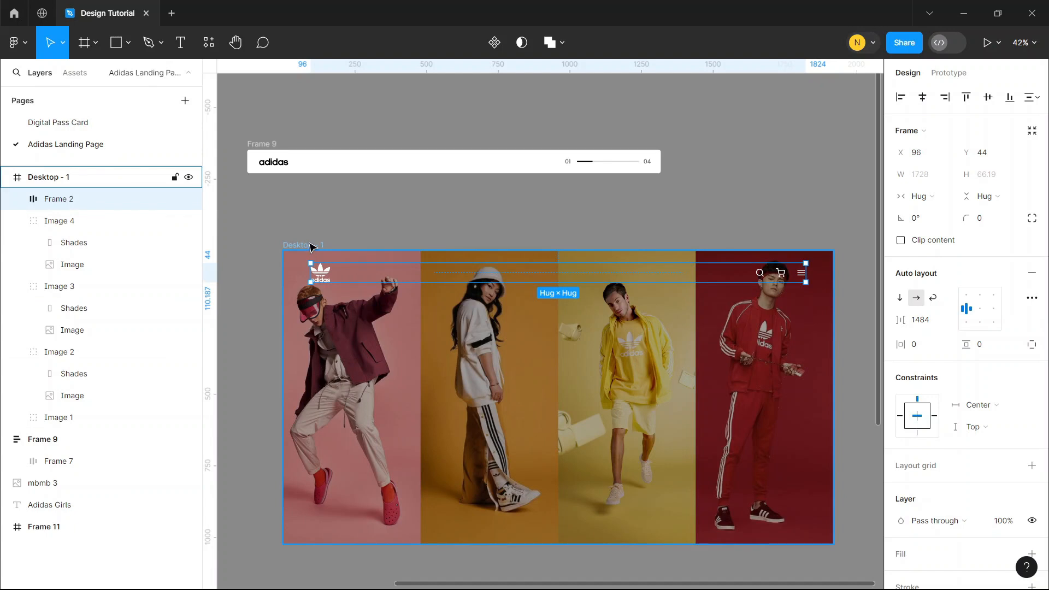
key("alt")
key("Up")
key("Up")
key("Up")
key("Up")
key("Up")
key("Up")
key("Up")
key("Up")
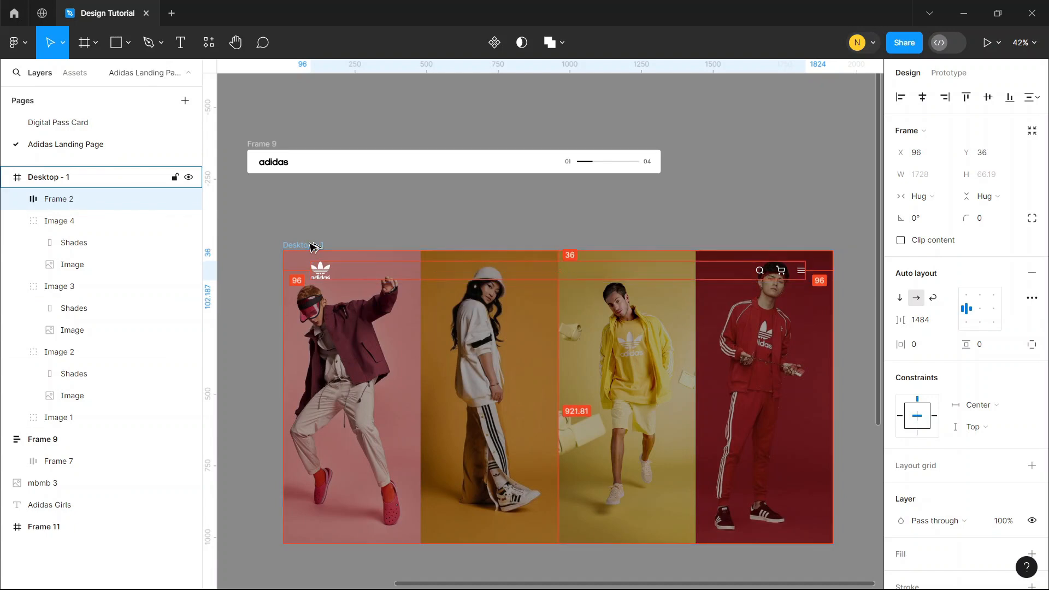
Place the white adidas slider bar in the Desktop frame, centred horizontally near the lower edge at Y 902
left_click(265, 145)
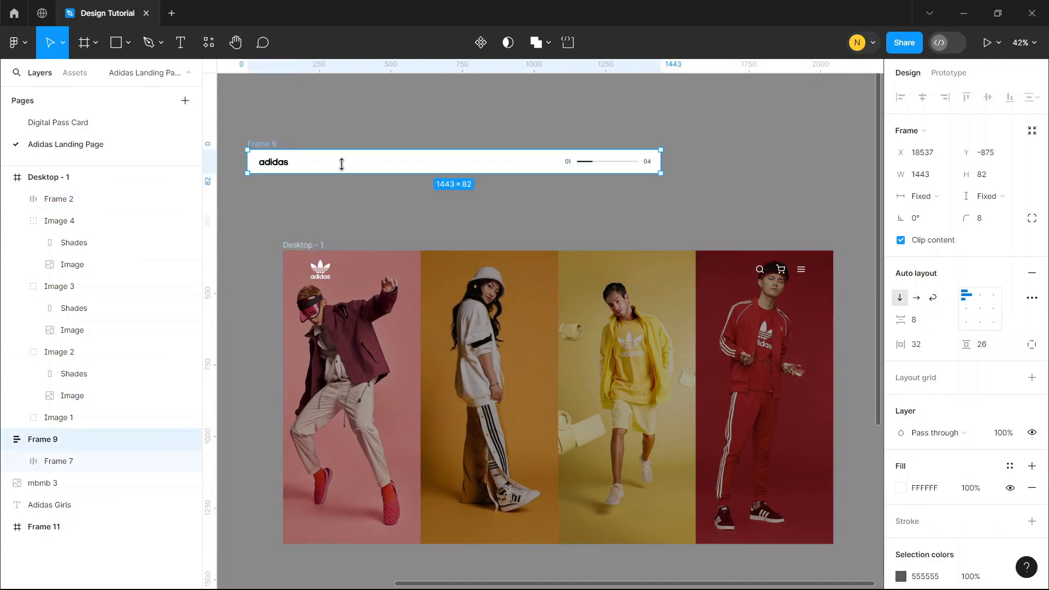
left_click_drag(396, 164, 509, 494)
left_click(922, 98)
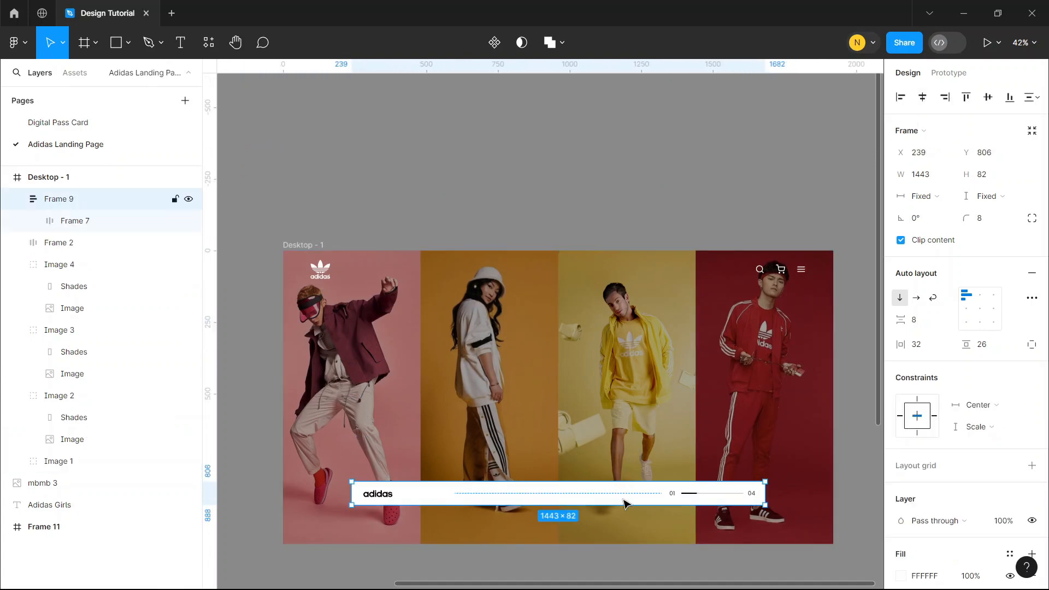
left_click_drag(624, 503, 622, 515)
key("alt")
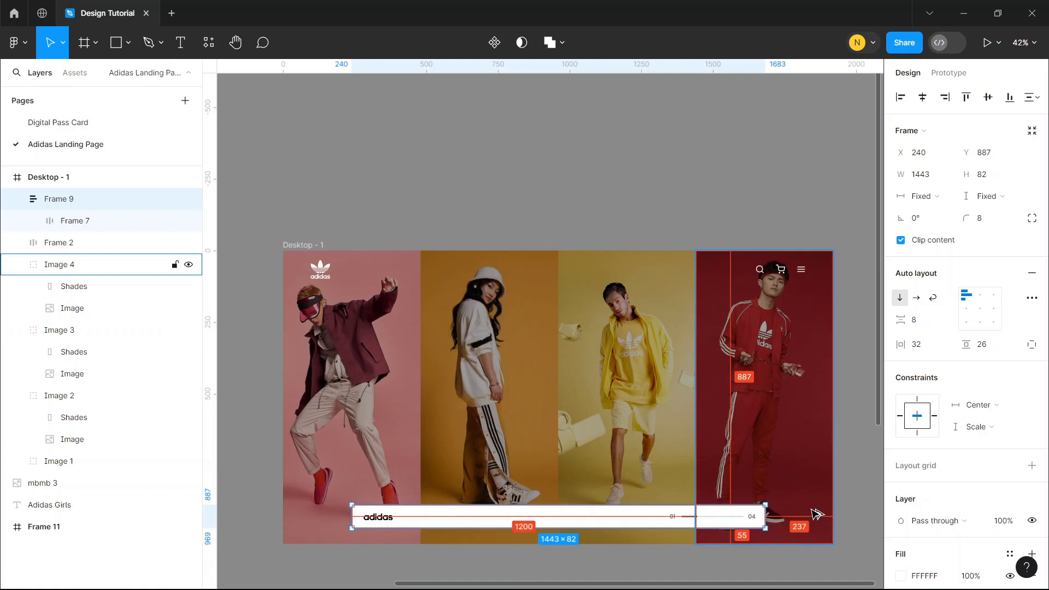
key("Down")
key("Down")
key("Down")
key("Down")
key("Down")
key("Down")
key("Down")
key("Down")
key("Down")
key("Down")
key("Down")
key("Down")
key("Down")
key("Down")
key("Down")
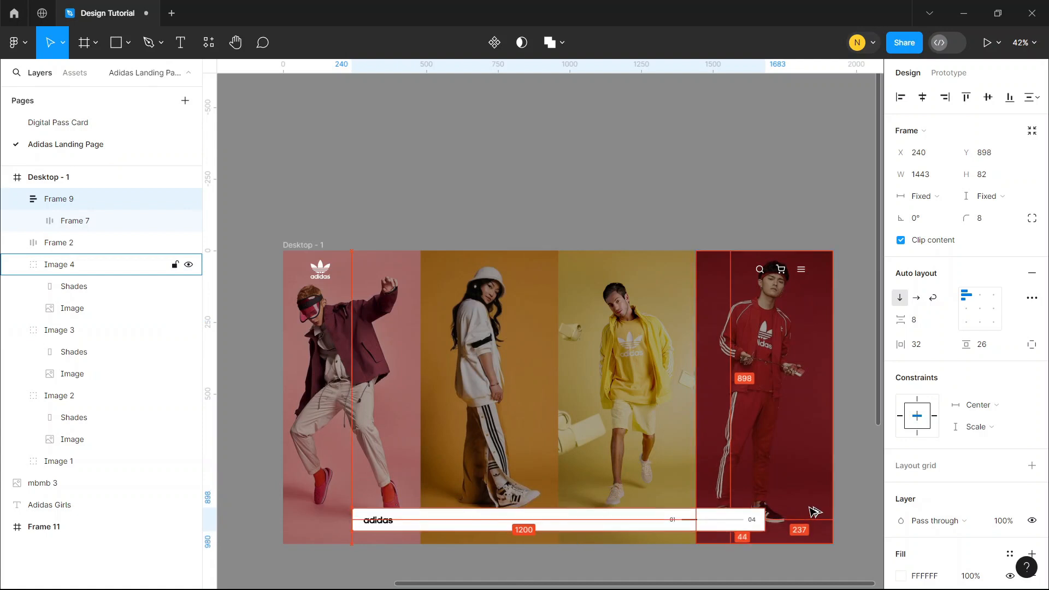
left_click(922, 97)
left_click(765, 157)
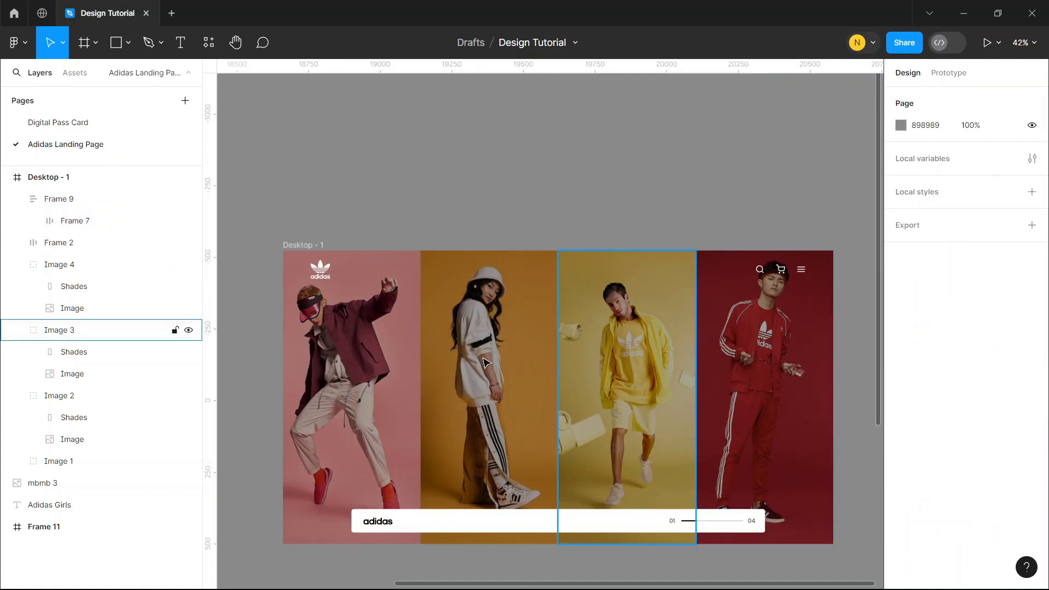
Wrap the four image groups in a single horizontal auto layout frame
scroll(393, 390, "down", 3)
scroll(392, 389, "up", 1)
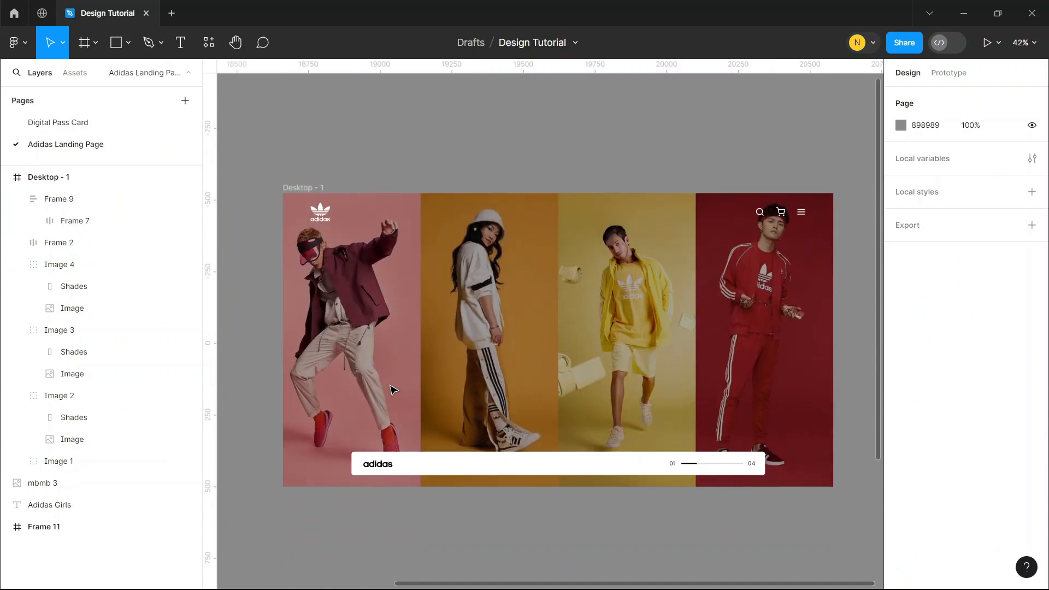
left_click(391, 390)
left_click(477, 344, "shift")
left_click(628, 327, "shift")
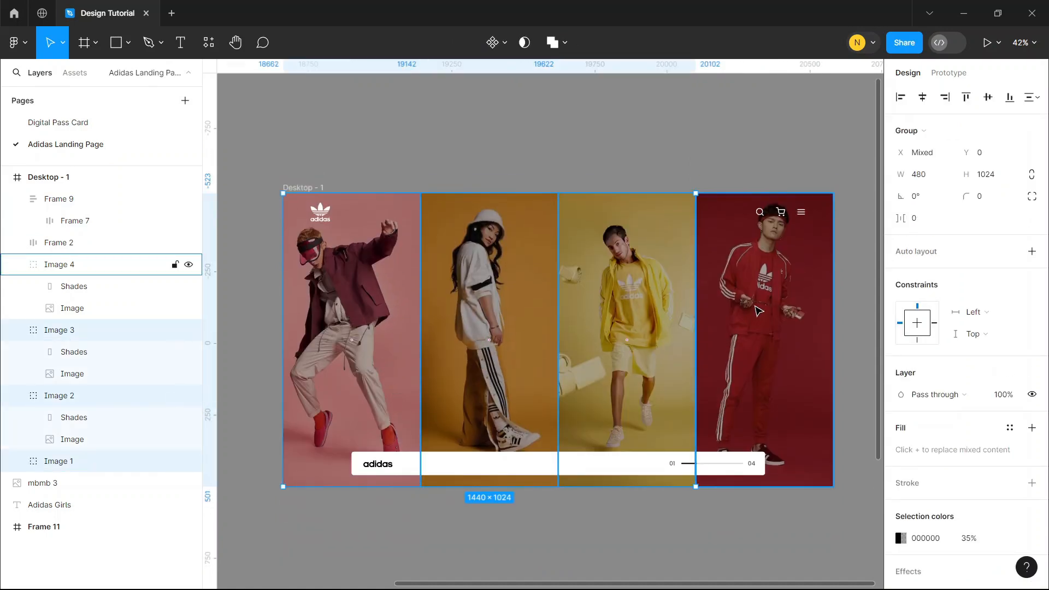
left_click(759, 311, "shift")
key("shift+a")
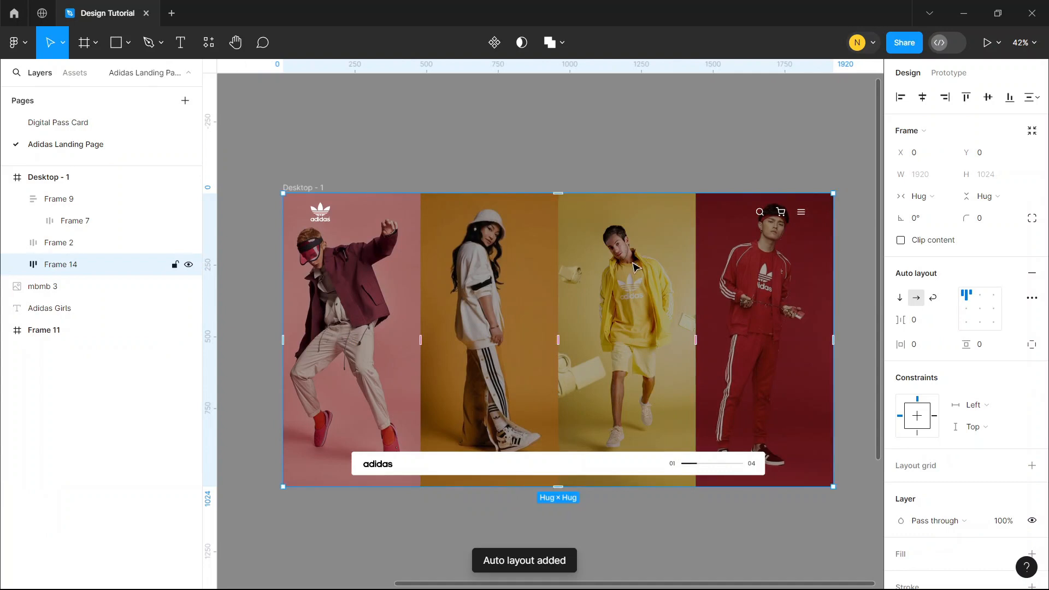
Rename the auto layout frame of photos as Image and move Frame 9 directly below Frame 2 in the layer order
double_click(65, 266)
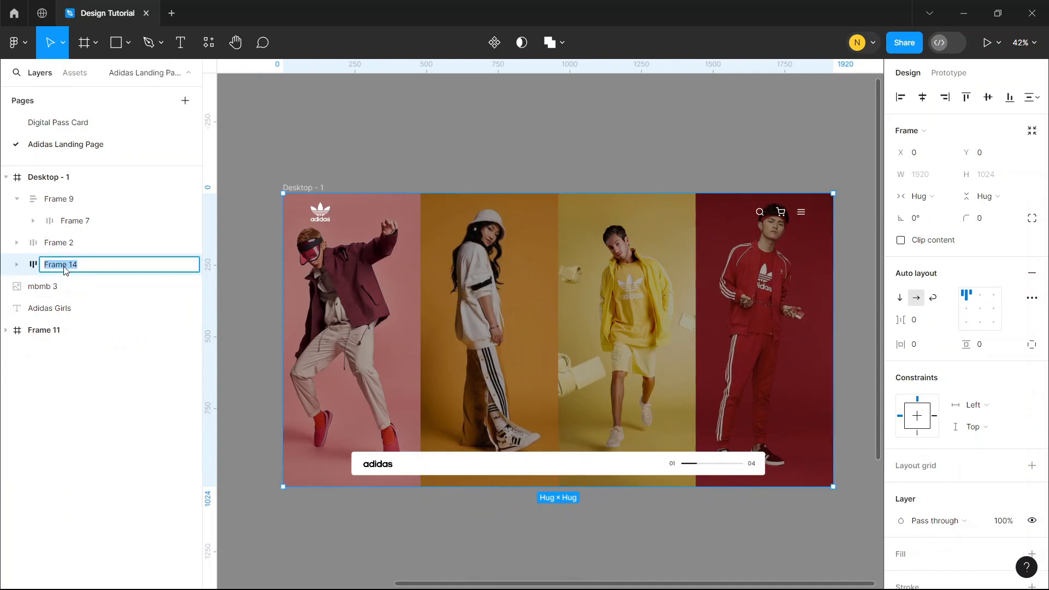
type("Image")
left_click(333, 111)
left_click(73, 246)
left_click_drag(61, 200, 71, 259)
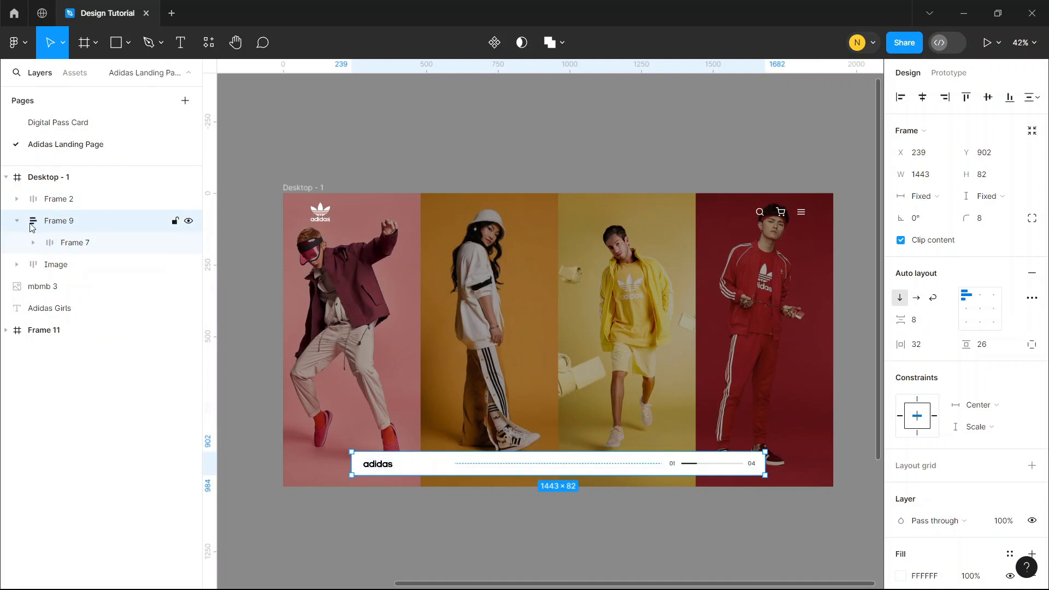
Duplicate Frame 9 and the Image frame, move the copies below the Desktop frame and turn them into one component
left_click(69, 255, "shift")
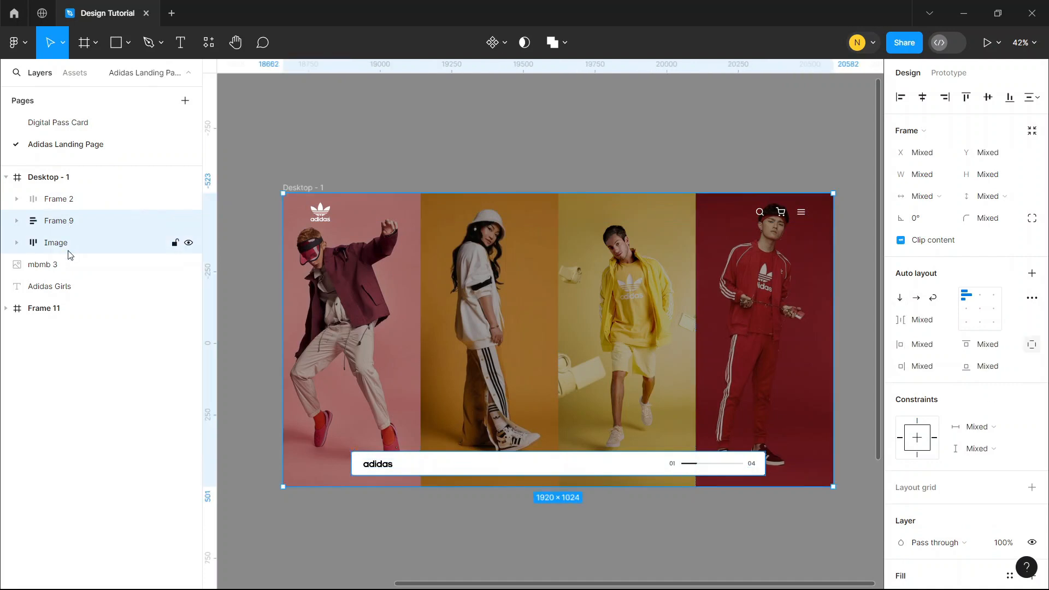
key("ctrl+d")
left_click_drag(531, 325, 525, 376)
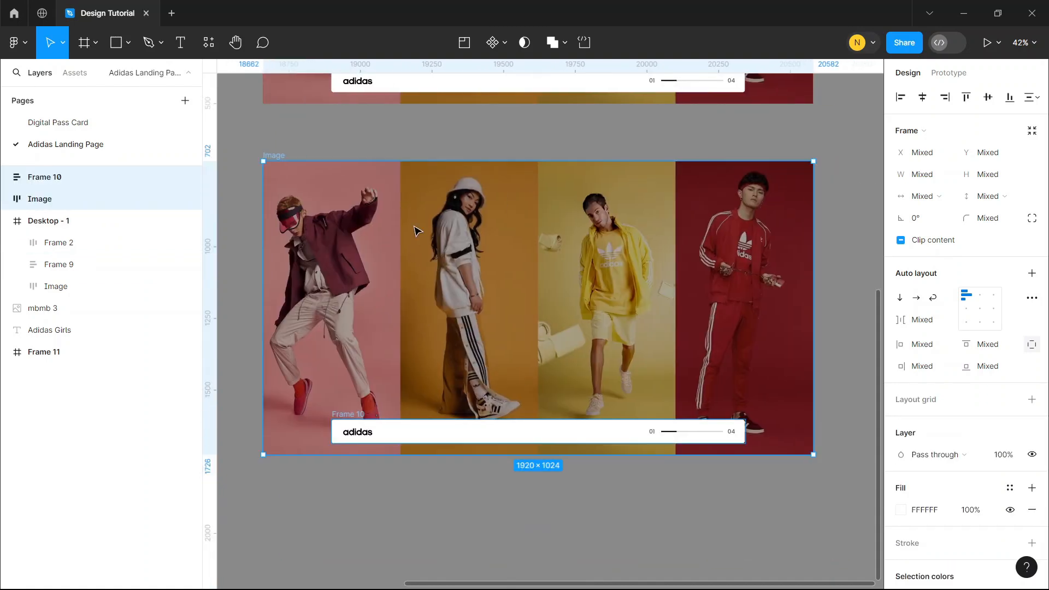
left_click(491, 42)
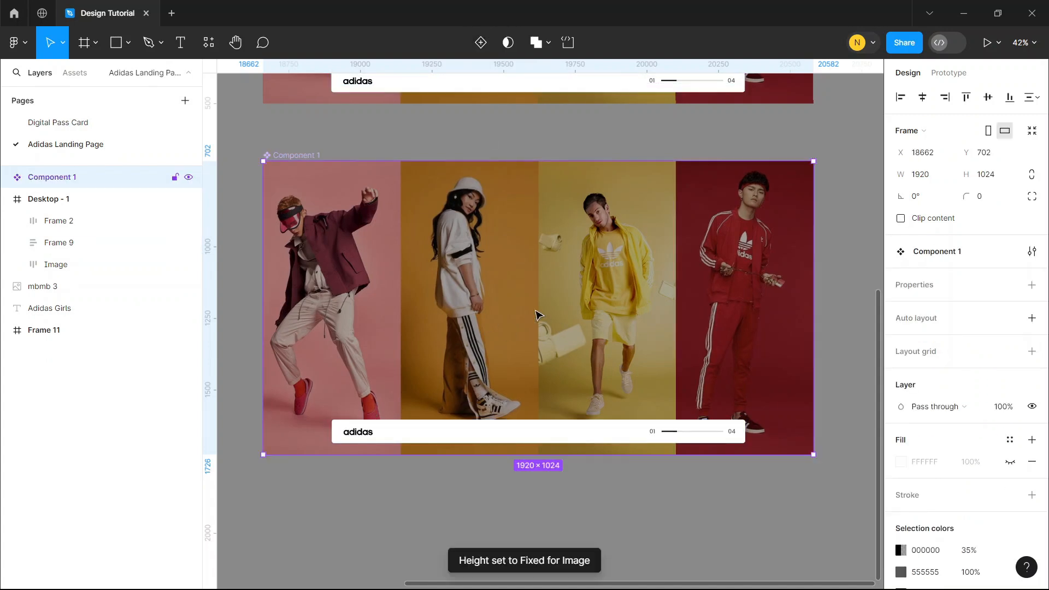
Hide the black Shades fill over the pink photo in the component's Image 1 group
double_click(316, 257)
double_click(316, 257)
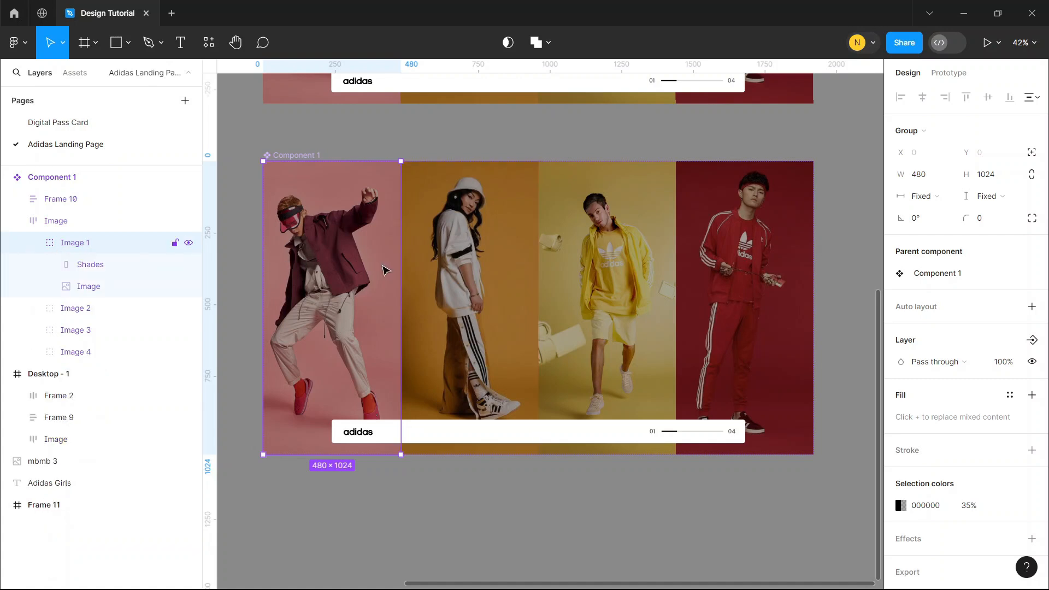
left_click(105, 266)
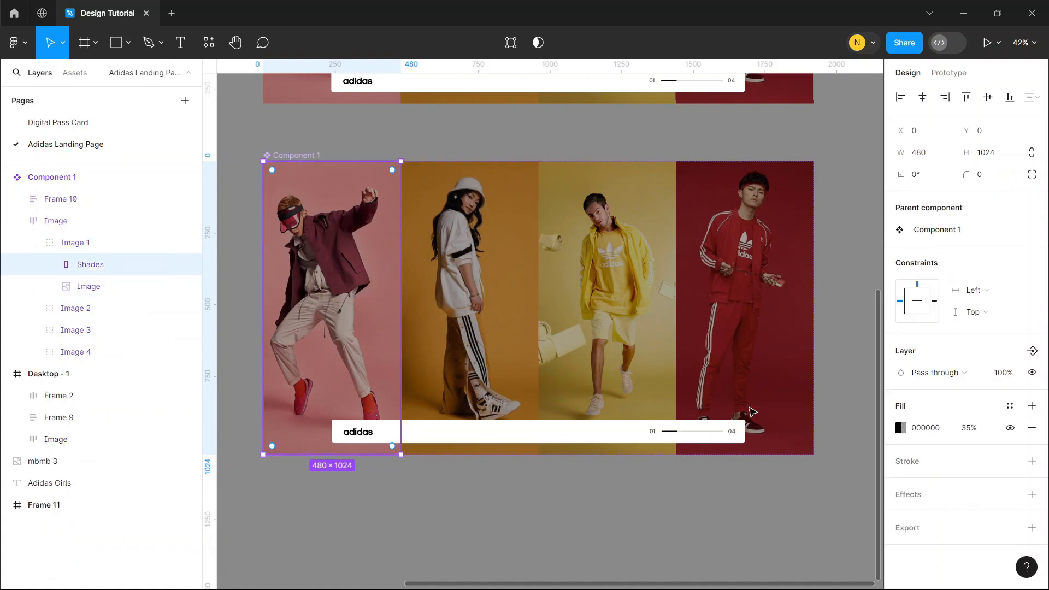
left_click(1010, 427)
left_click(530, 133)
Set the width of the component's Image 1 group to 540
left_click(109, 242)
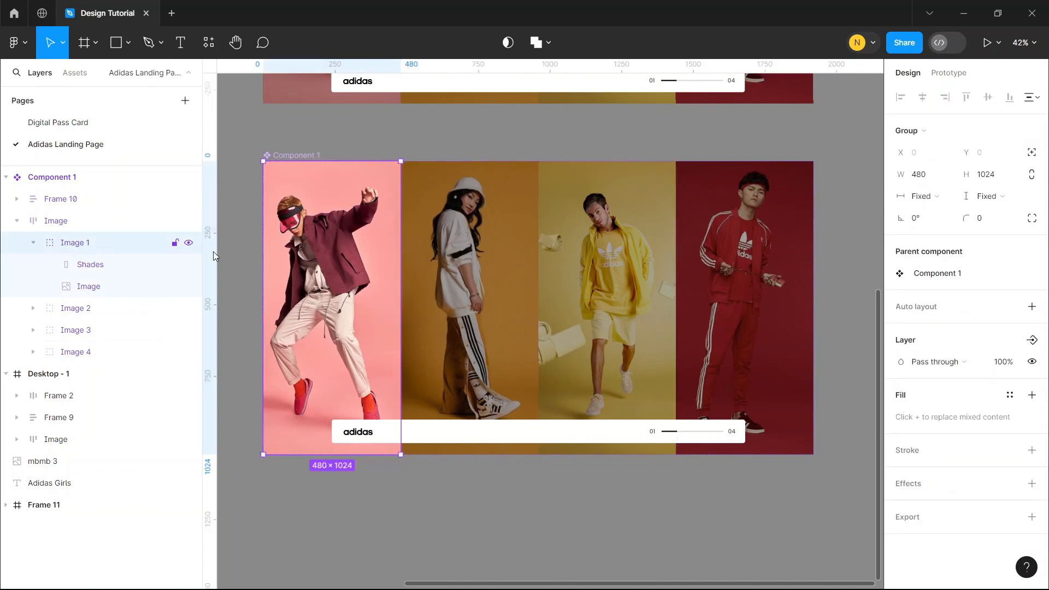
left_click(922, 177)
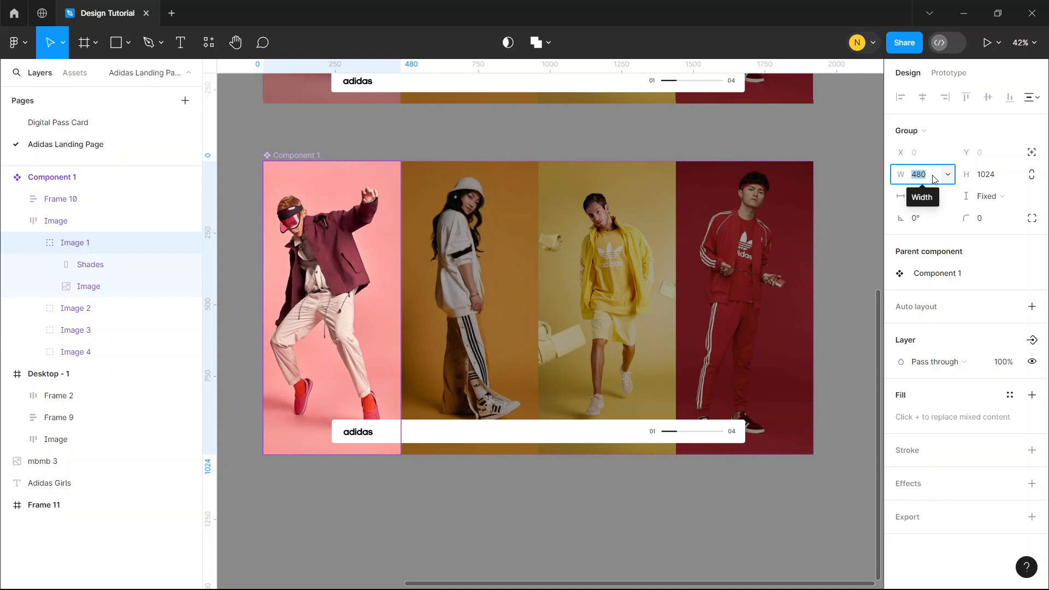
type("540")
key("Return")
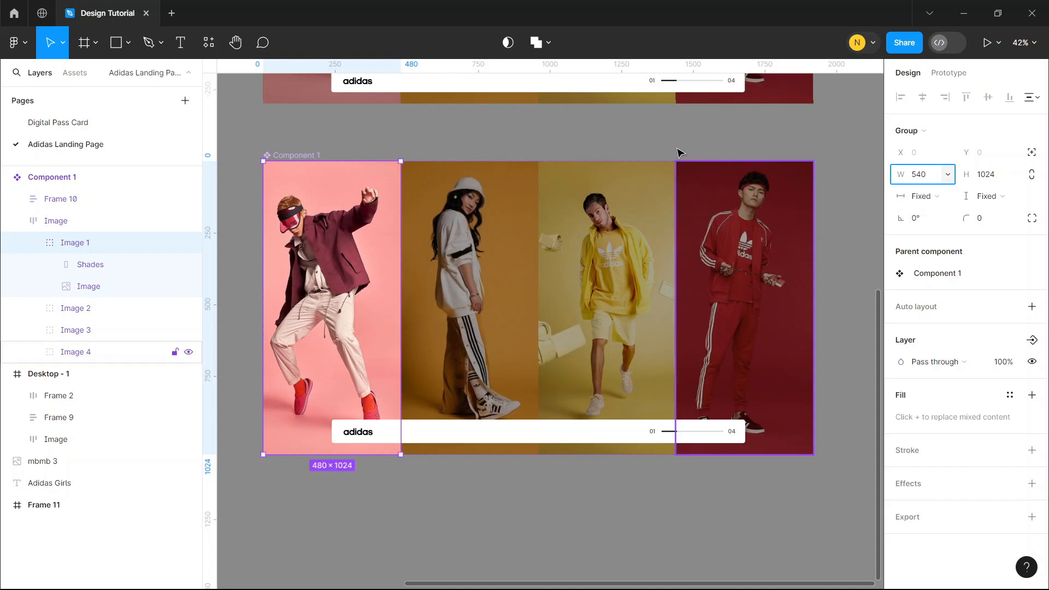
left_click(651, 153)
Widen Component 1 to 1980 so that it encloses the whole row of photos
left_click(560, 263)
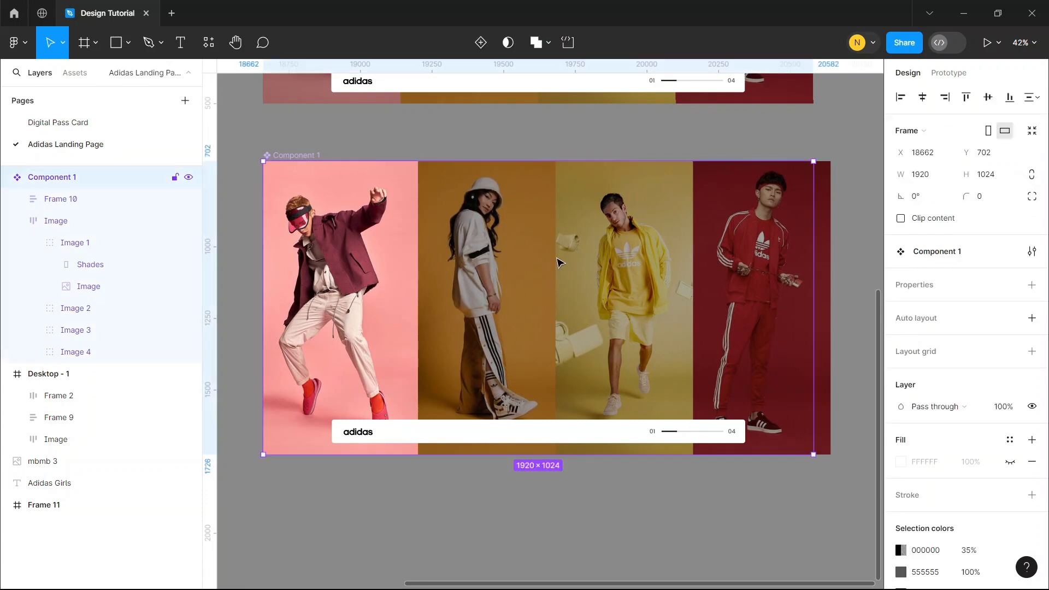
left_click_drag(813, 217, 830, 215)
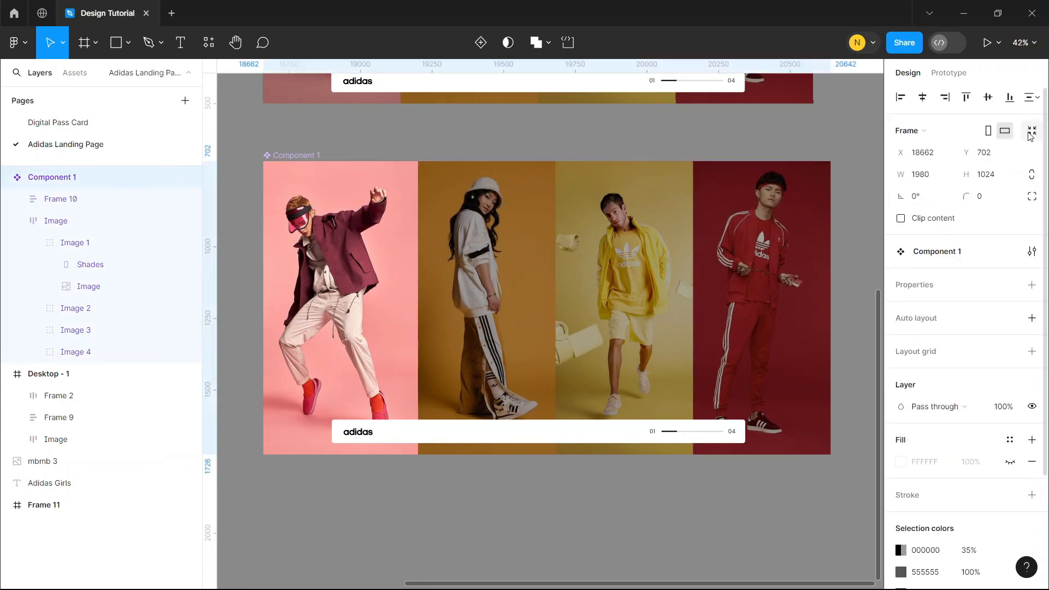
left_click(356, 140)
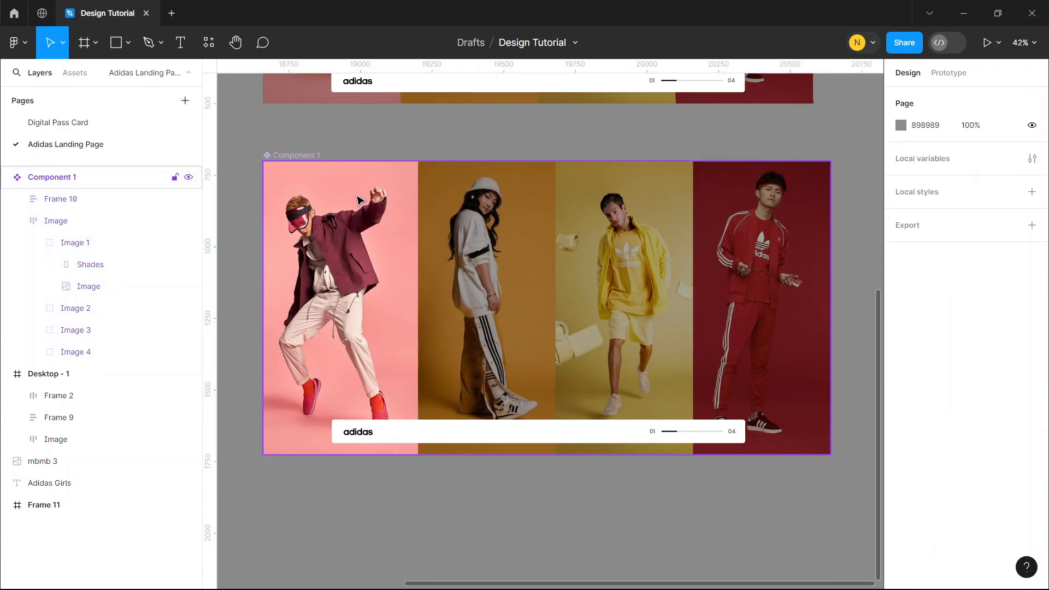
double_click(356, 199)
left_click(1032, 131)
left_click(864, 477)
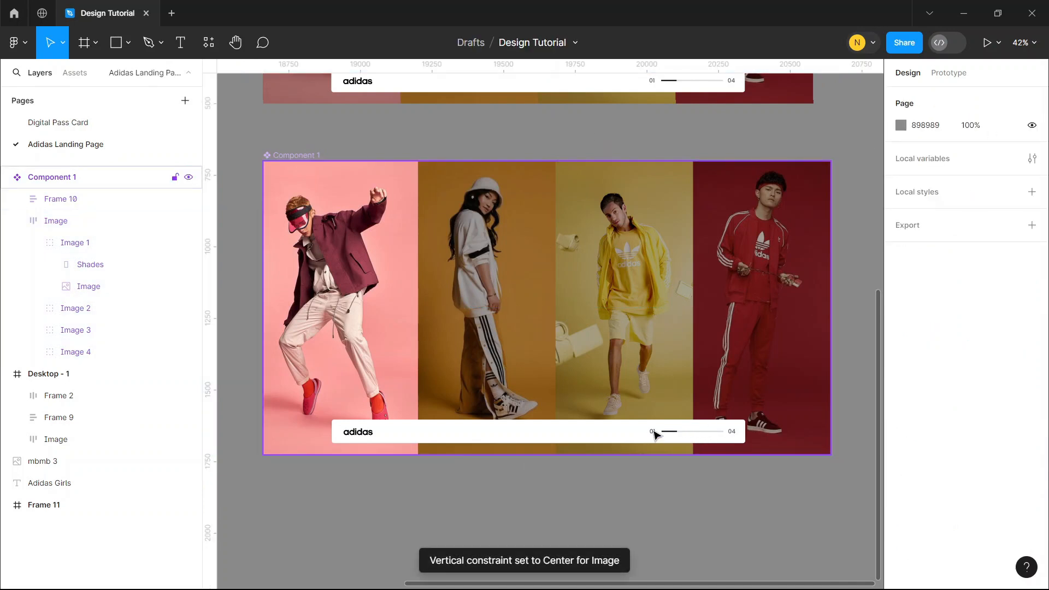
Add a second variant to Component 1
left_click(284, 157)
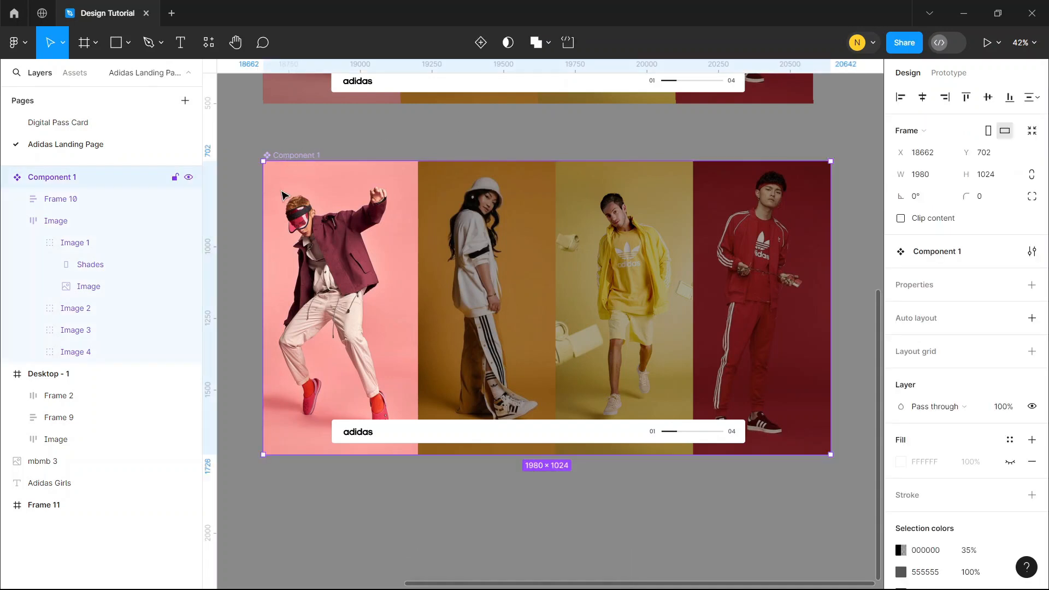
left_click(481, 42)
scroll(527, 311, "down", 5)
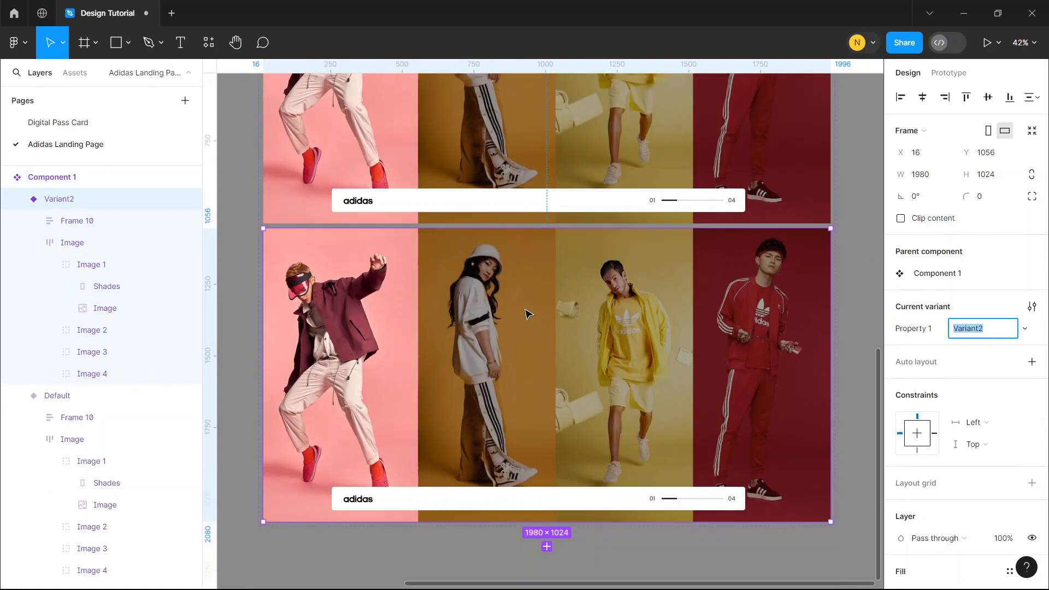
In Variant2, show the Shades fill over the pink photo again and set the Image 1 group's width to 480
left_click(388, 319)
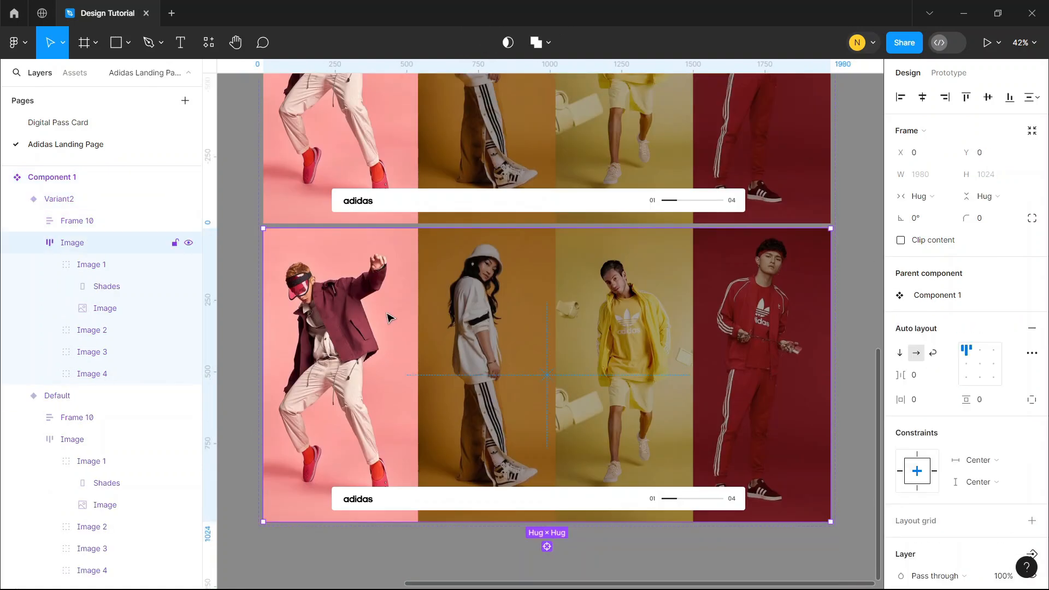
left_click(388, 318)
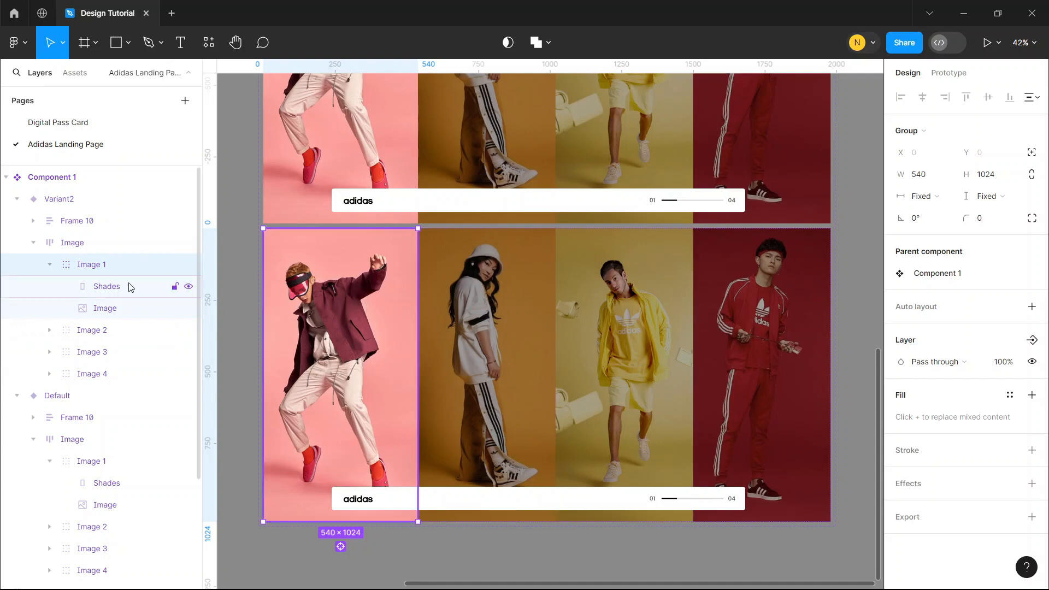
left_click(106, 287)
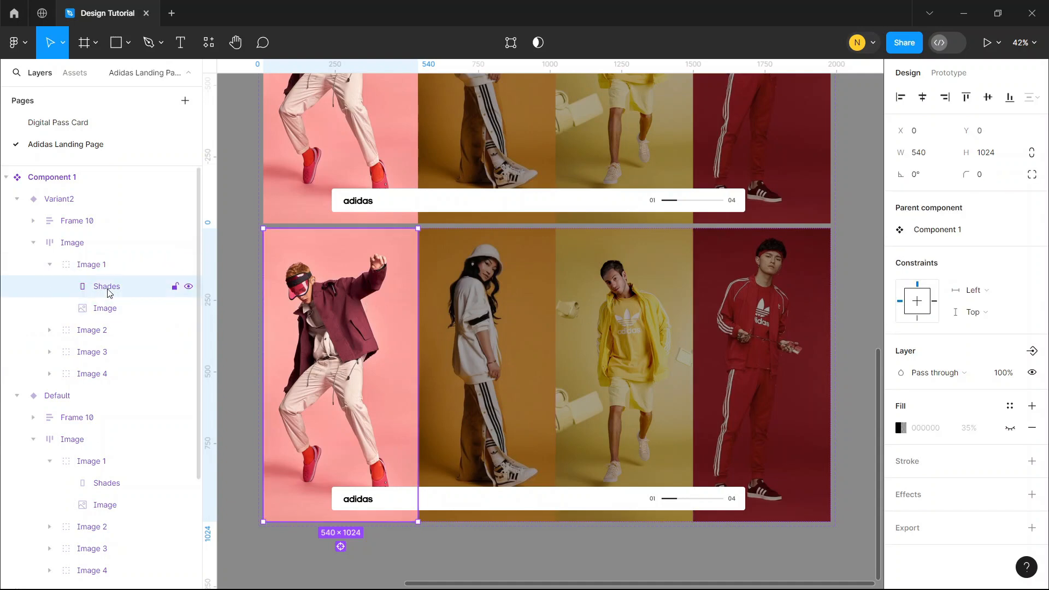
left_click(1009, 428)
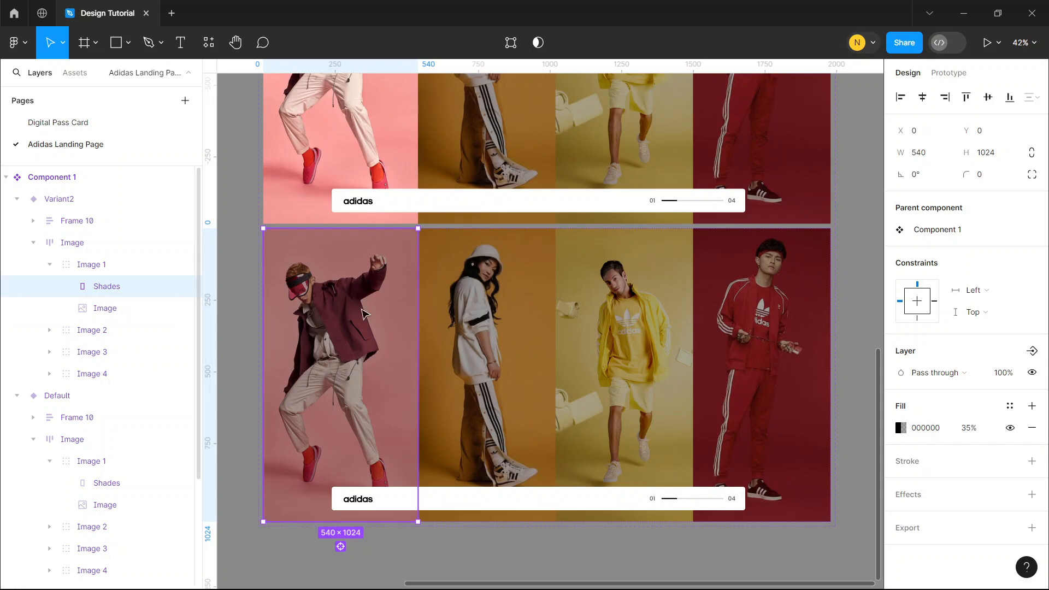
left_click(89, 263)
left_click(922, 175)
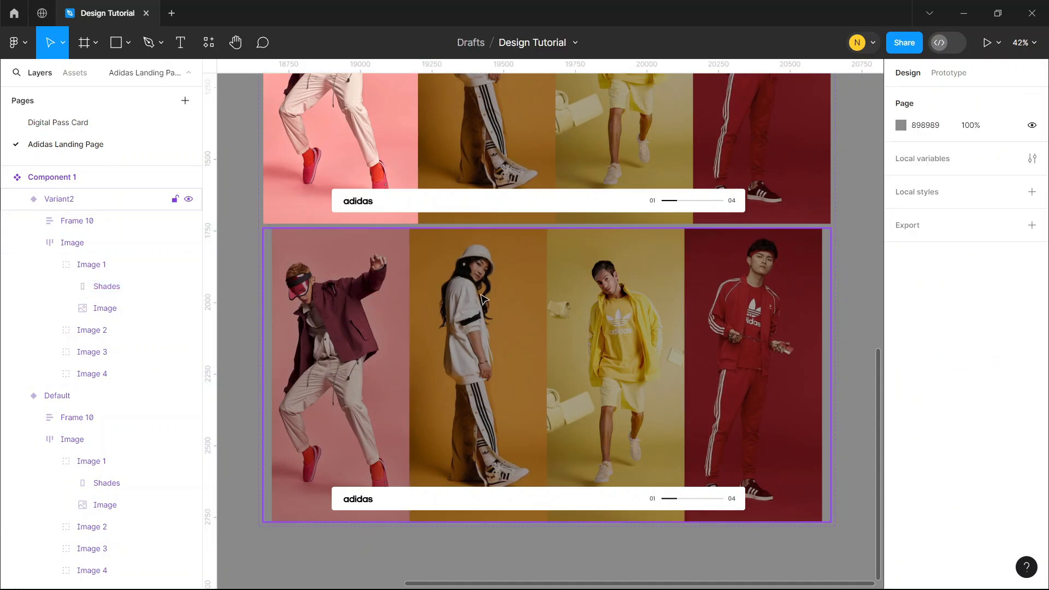
Hide the Shades fill over the orange photo in Variant2's Image 2 group
double_click(481, 295)
double_click(481, 296)
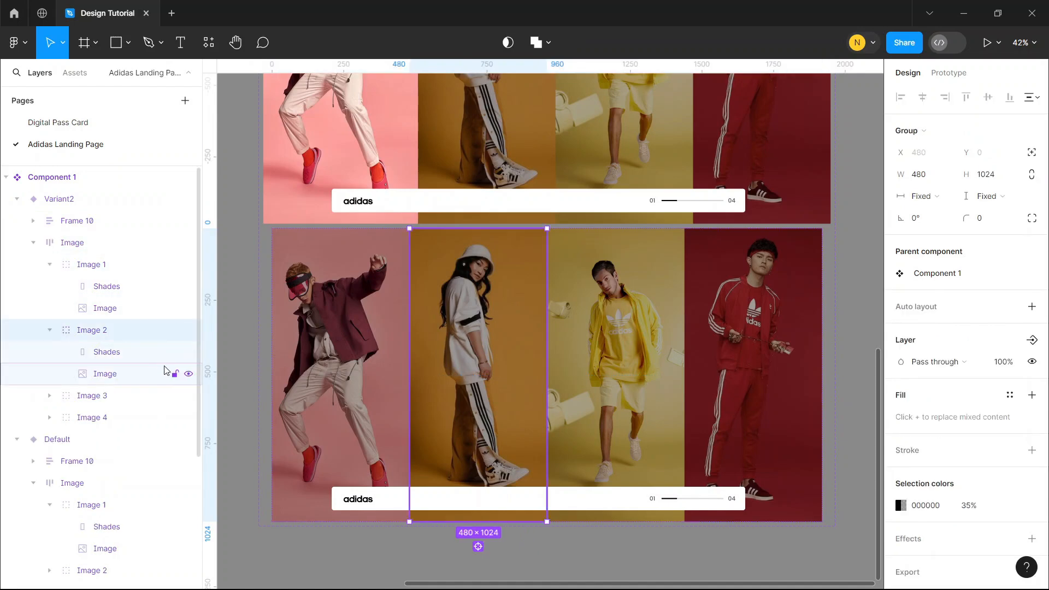
left_click(130, 351)
left_click(1009, 427)
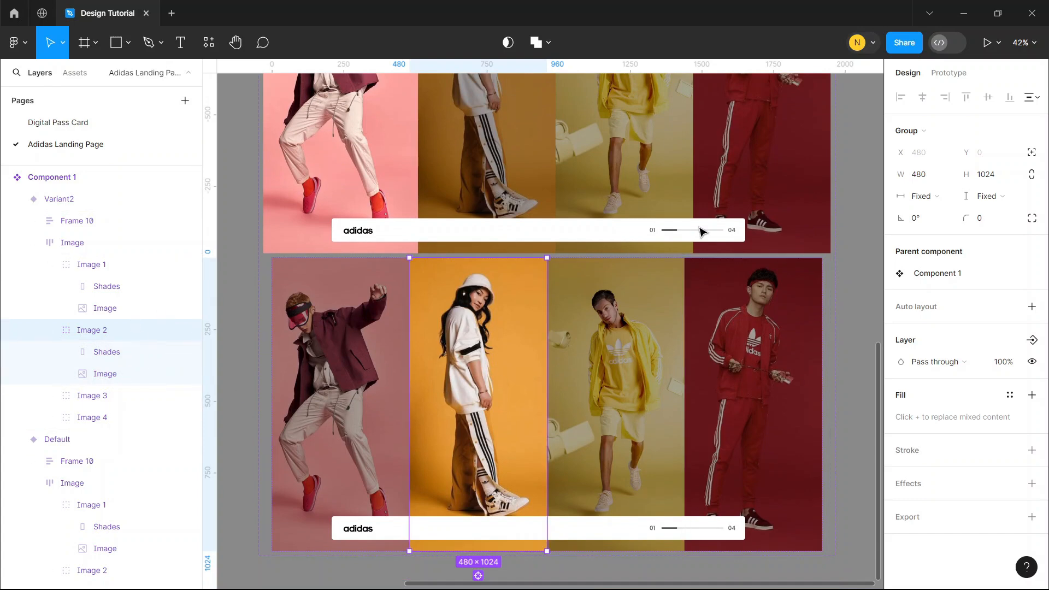
Set the width of Variant2's Image 2 group to 540
left_click(923, 175)
double_click(923, 176)
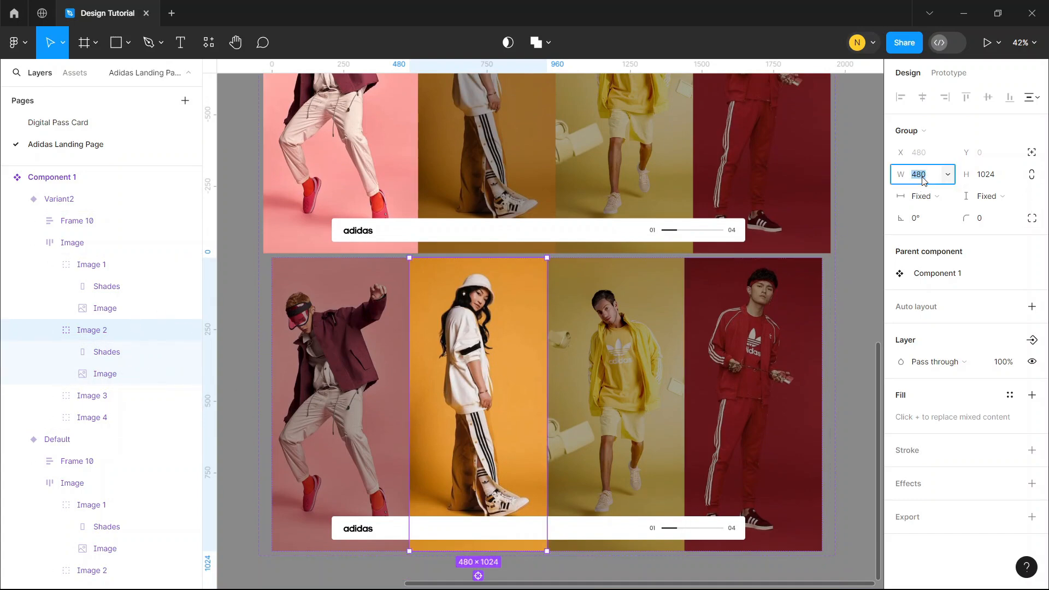
type("54")
left_click(861, 271)
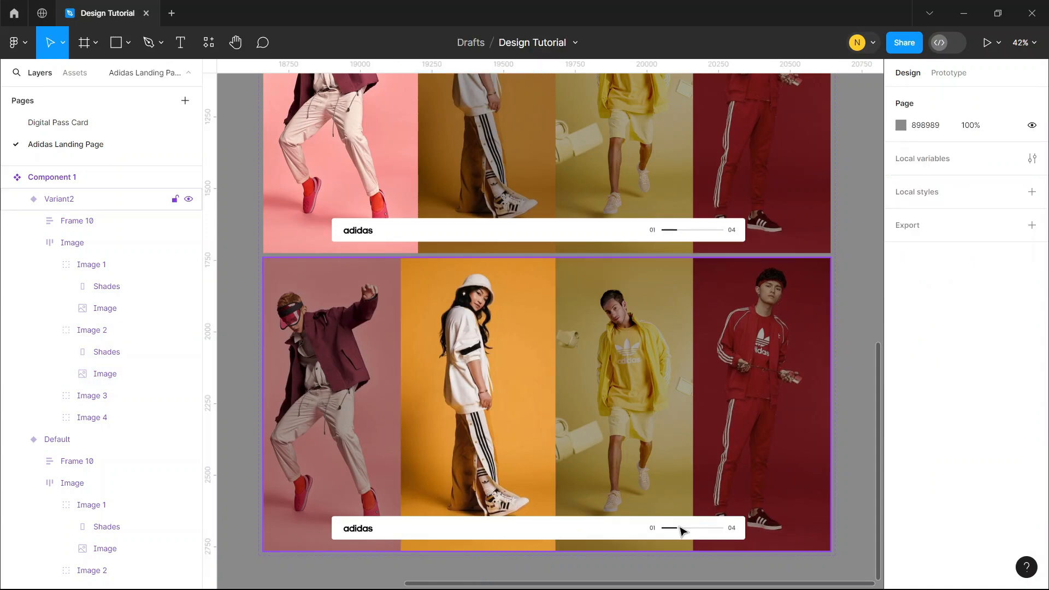
In Variant2's slider bar, set the width of the black progress rectangle to 106
scroll(677, 524, "up", 5)
left_click(673, 518)
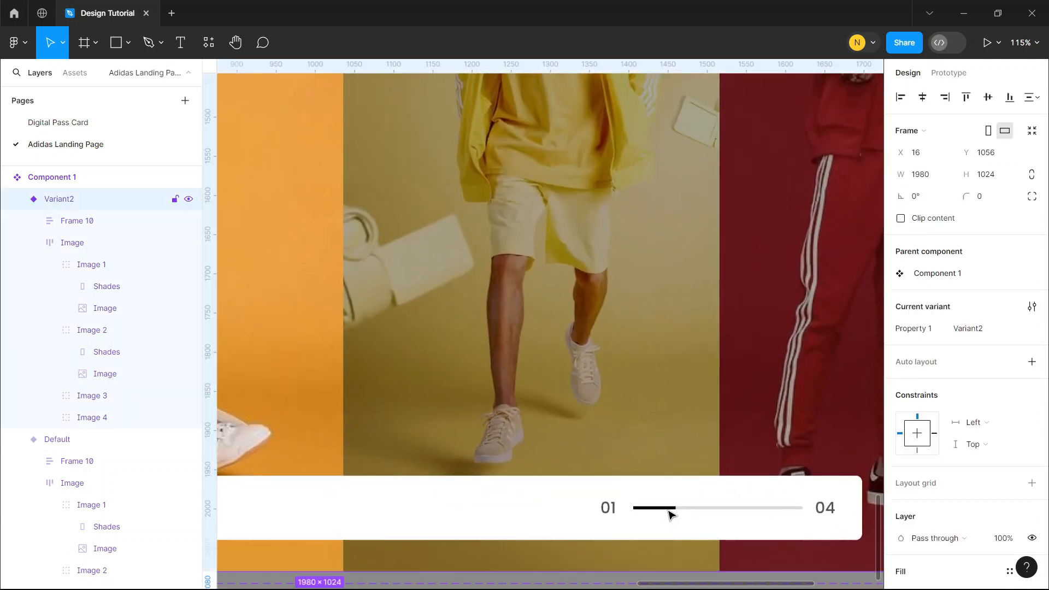
double_click(673, 516)
double_click(673, 515)
double_click(672, 514)
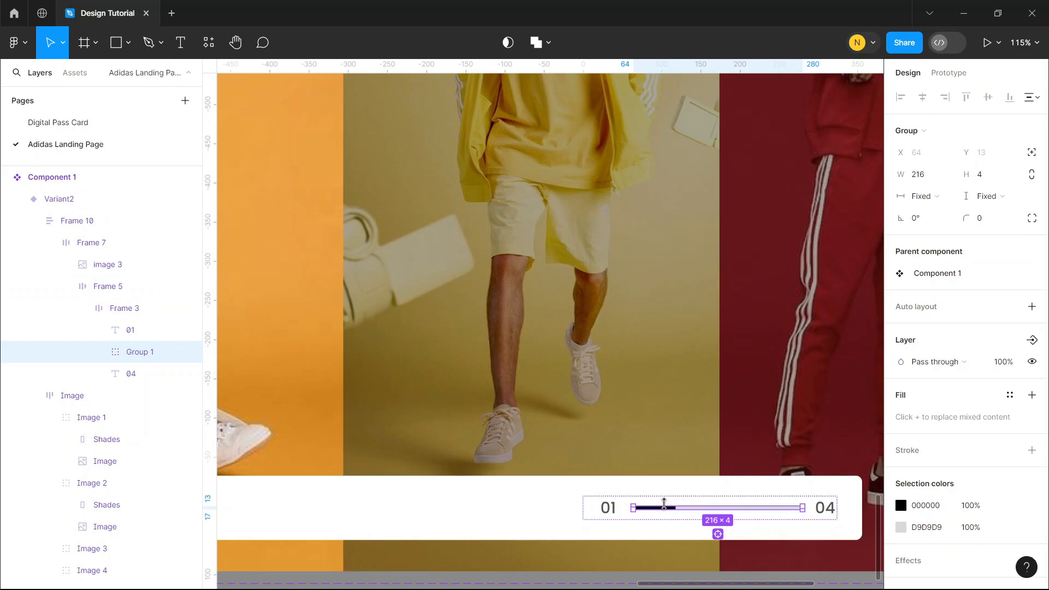
double_click(664, 506)
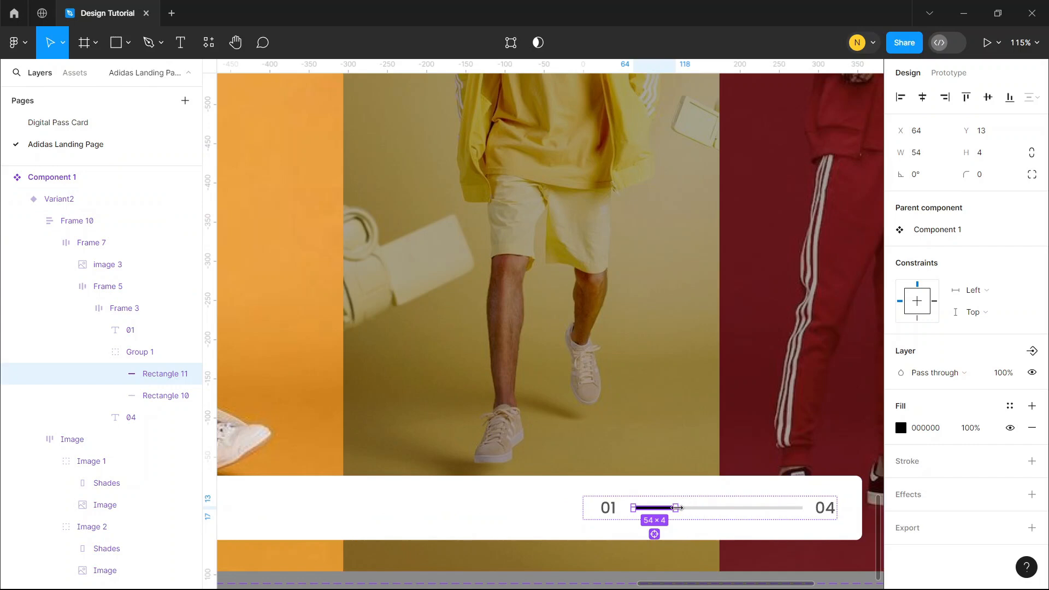
left_click(933, 154)
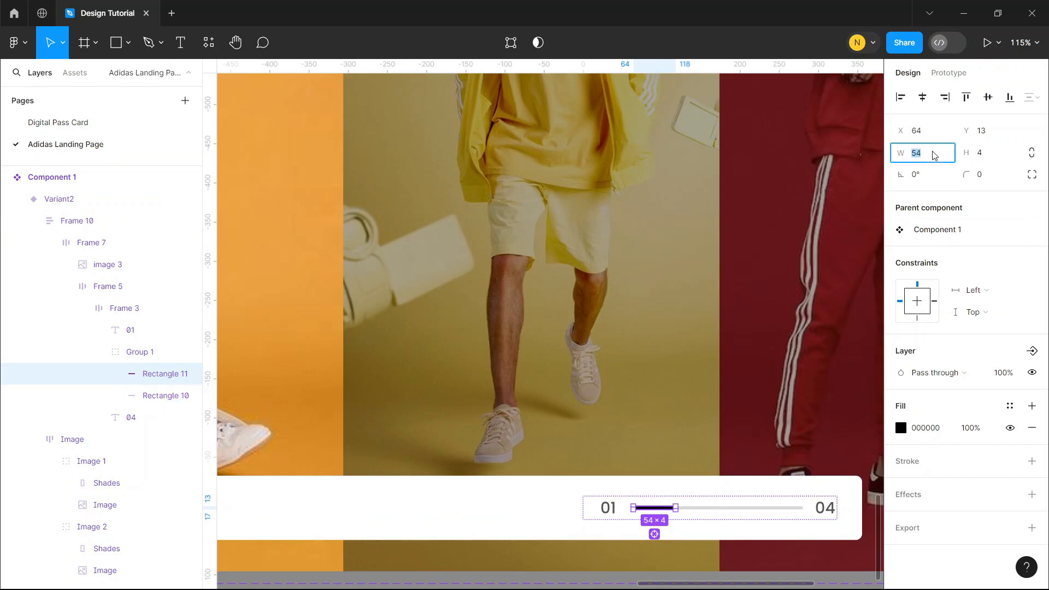
type("106")
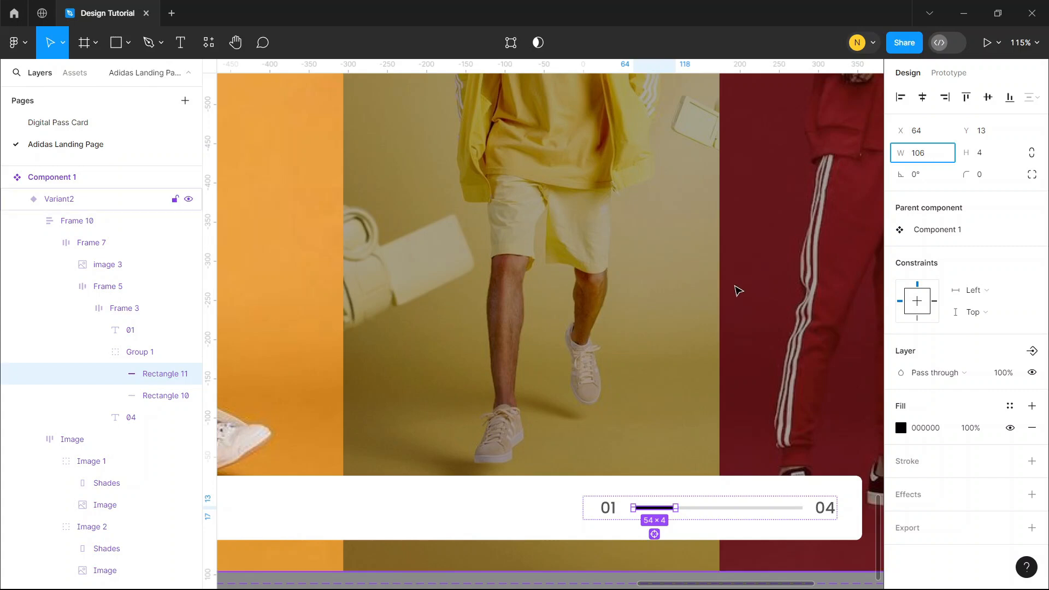
left_click(738, 292)
Change the slider counter text at the start of Variant2's progress line to 02
double_click(614, 510)
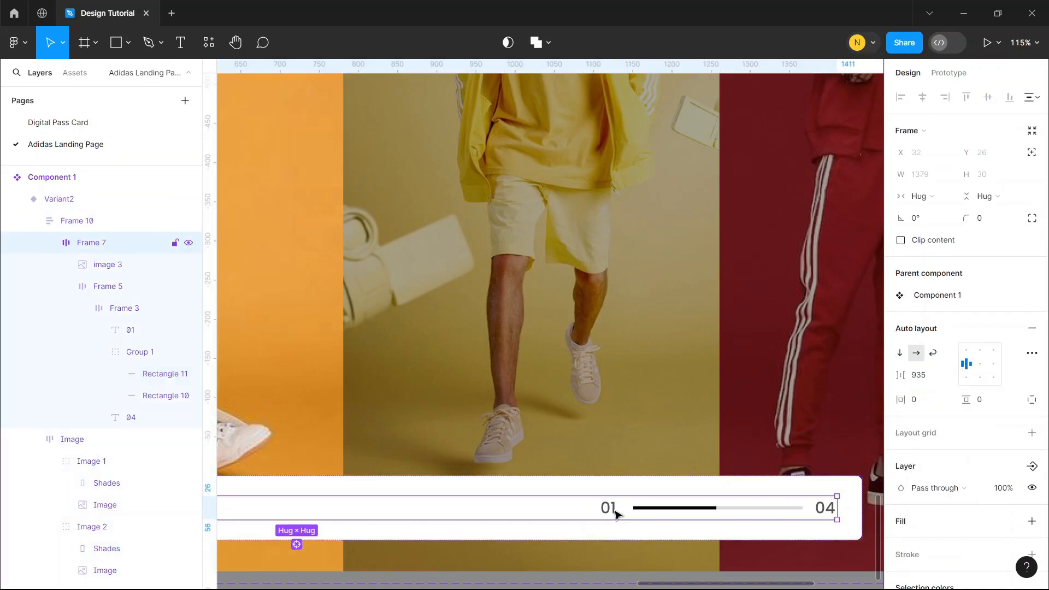
double_click(614, 511)
double_click(614, 510)
left_click(615, 510)
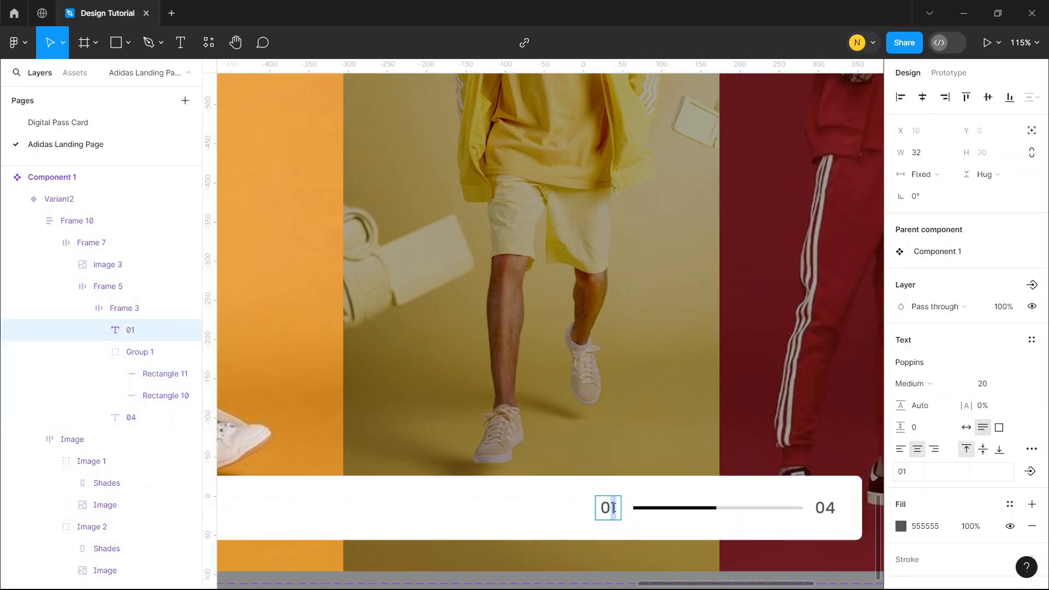
type("2")
key("Escape")
key("shift+1")
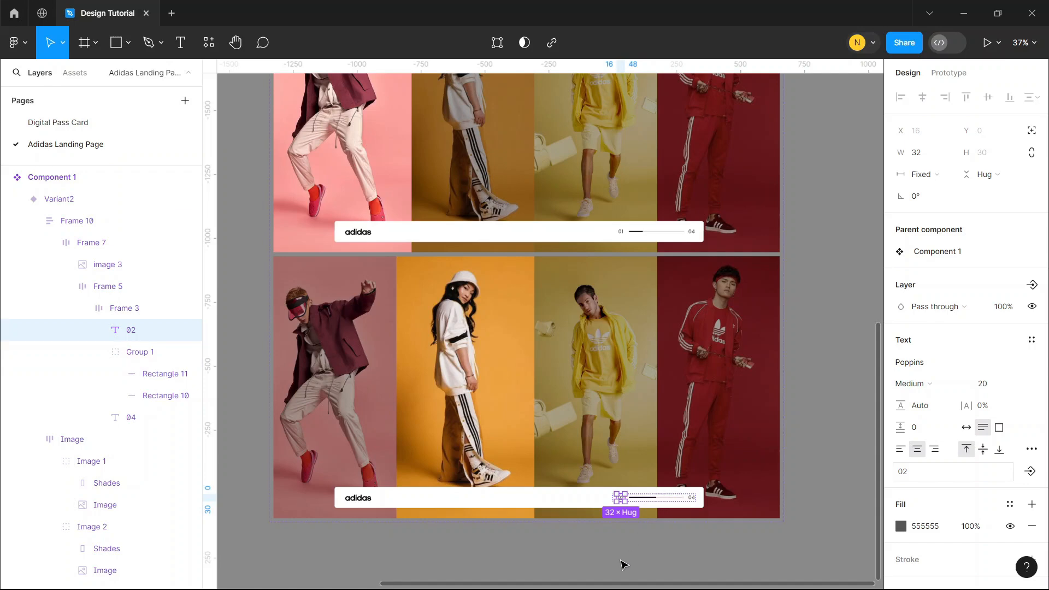
left_click(620, 556)
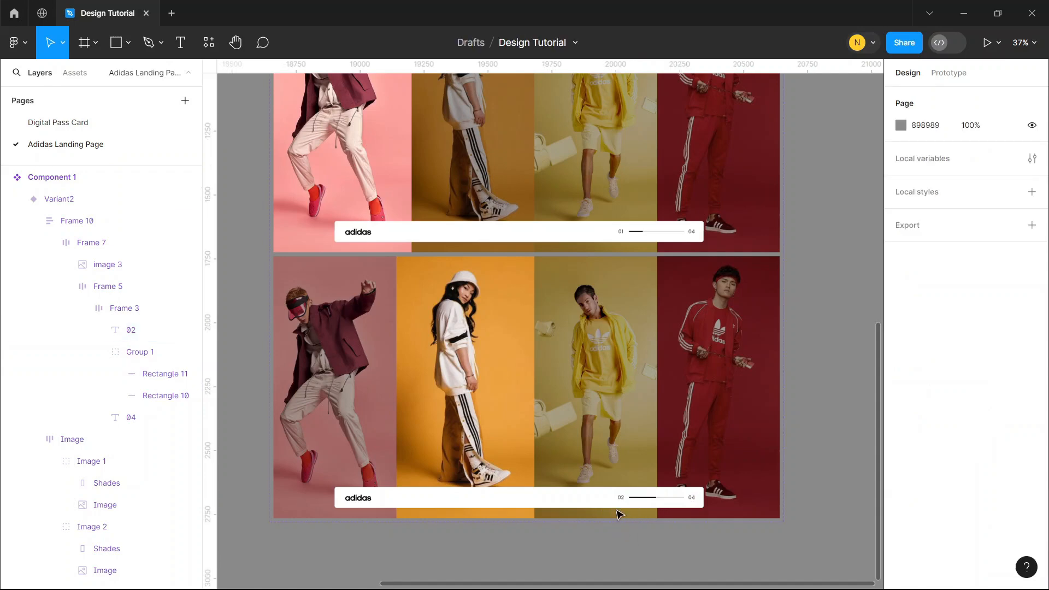
Add a third variant to Component 1 based on Variant2
left_click(587, 384)
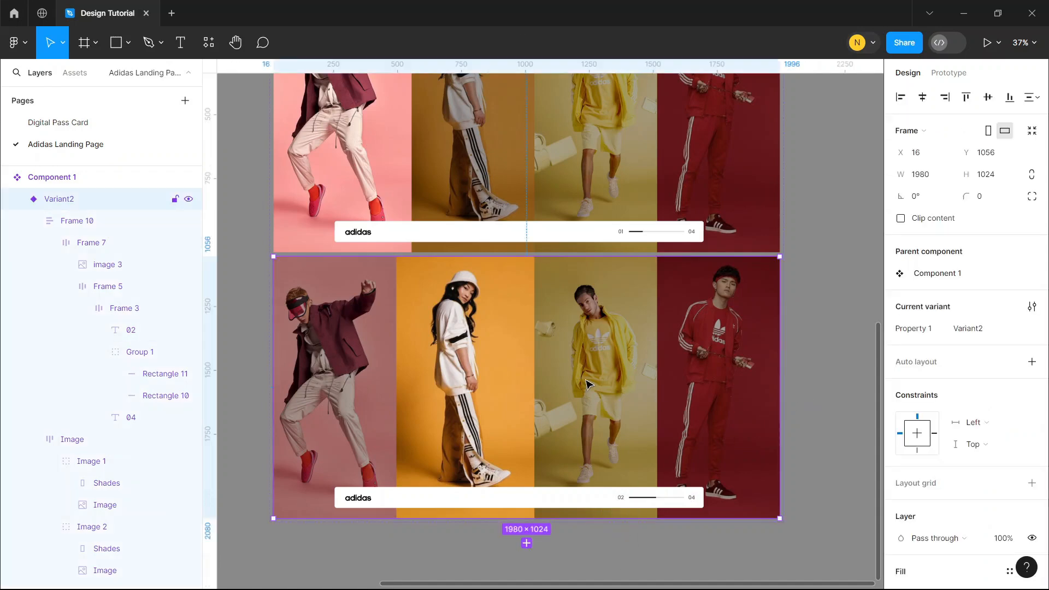
left_click(526, 543)
left_click(465, 326)
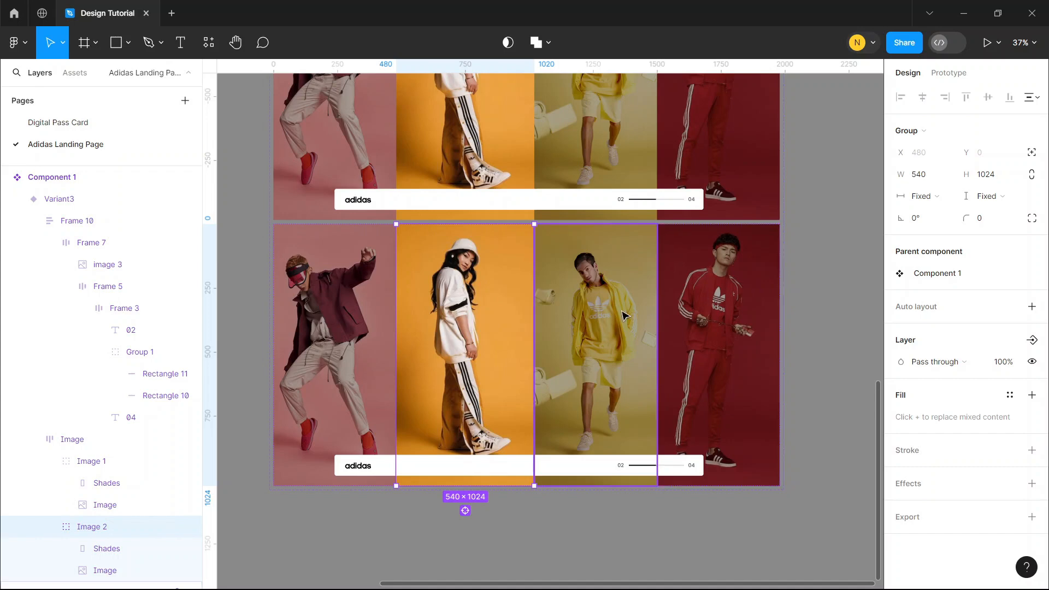
left_click(820, 293)
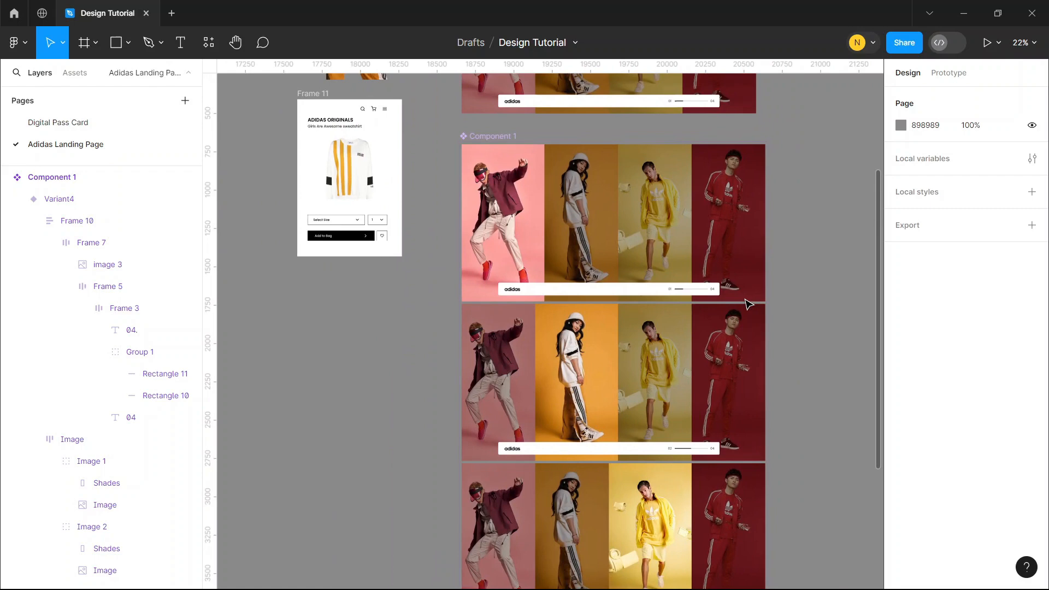
Review all four variants of Component 1, checking each one's highlighted photo, slider progress and counter
scroll(749, 305, "down", 5)
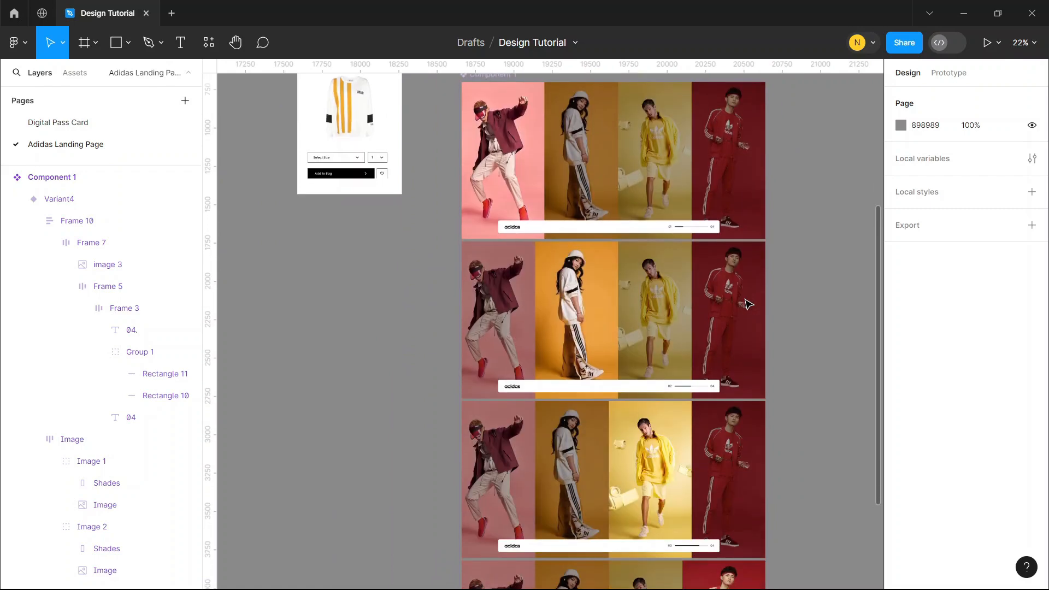
left_click(756, 449)
scroll(647, 300, "up", 3)
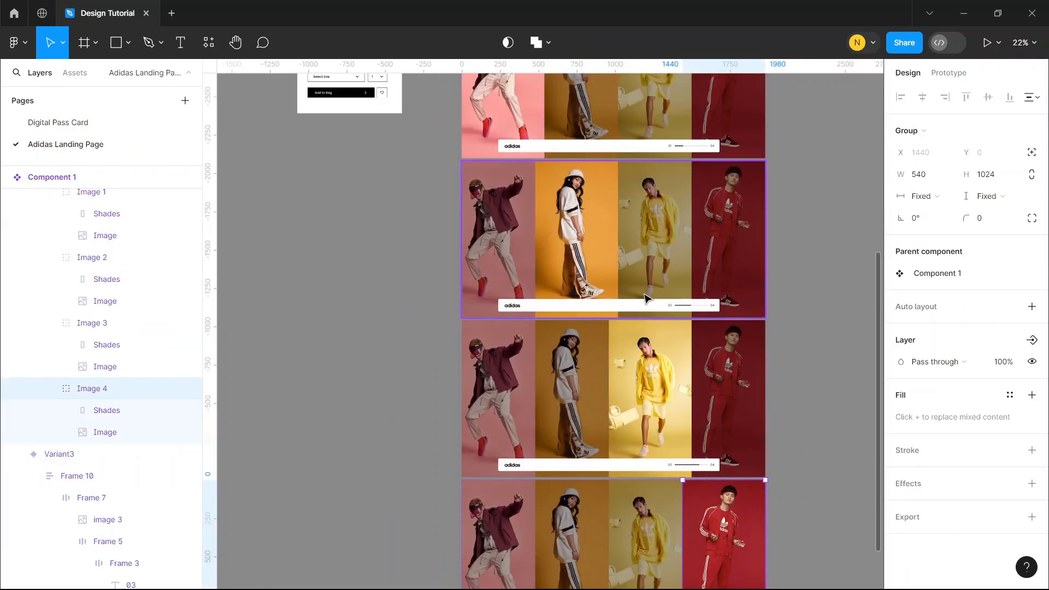
scroll(776, 288, "up", 2)
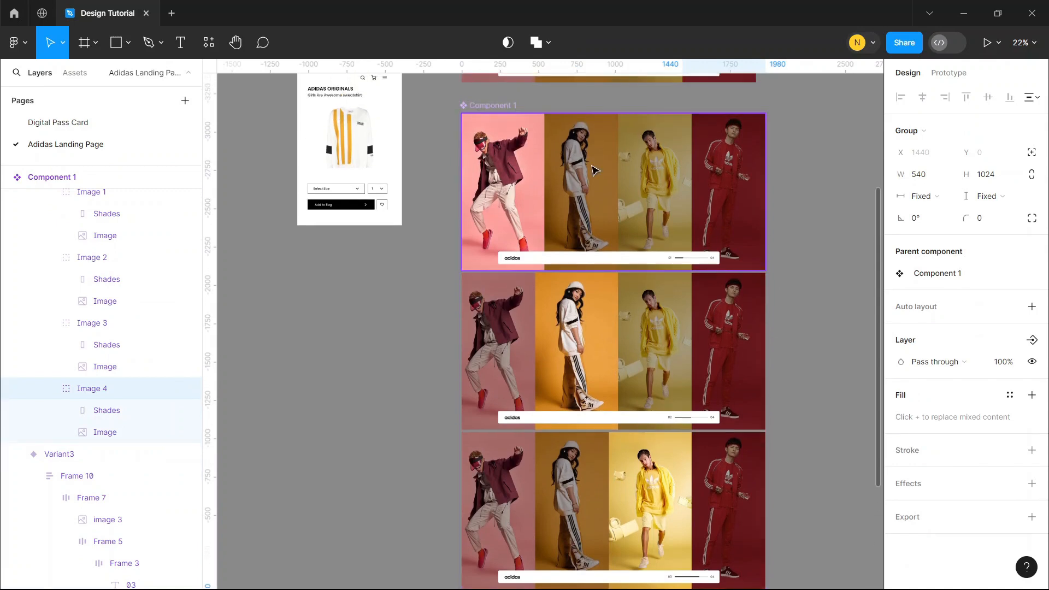
scroll(595, 170, "up", 5, "ctrl")
scroll(546, 185, "up", 1)
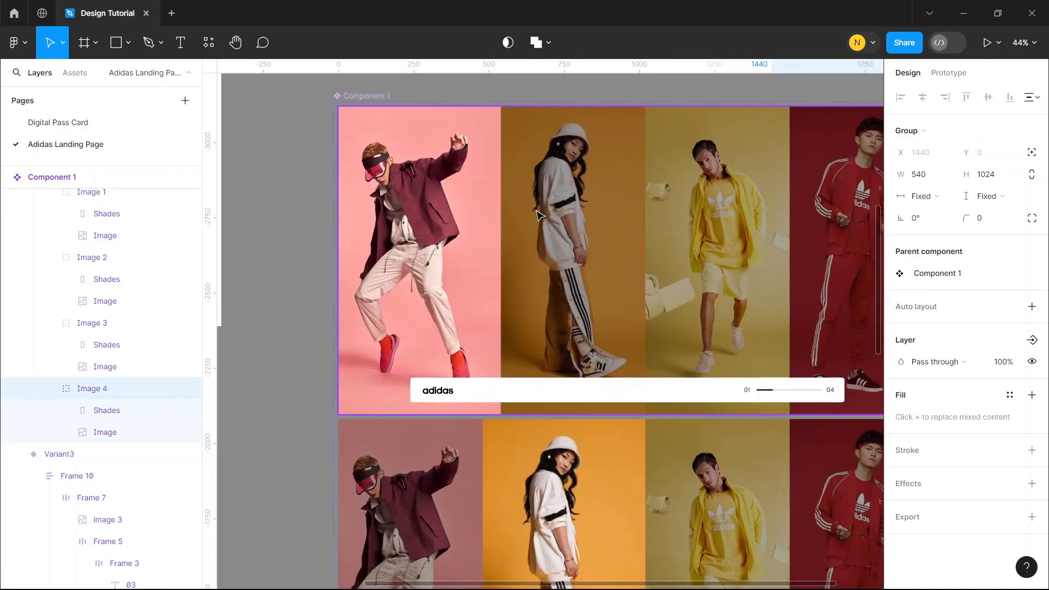
scroll(600, 222, "down", 2)
scroll(389, 173, "up", 1)
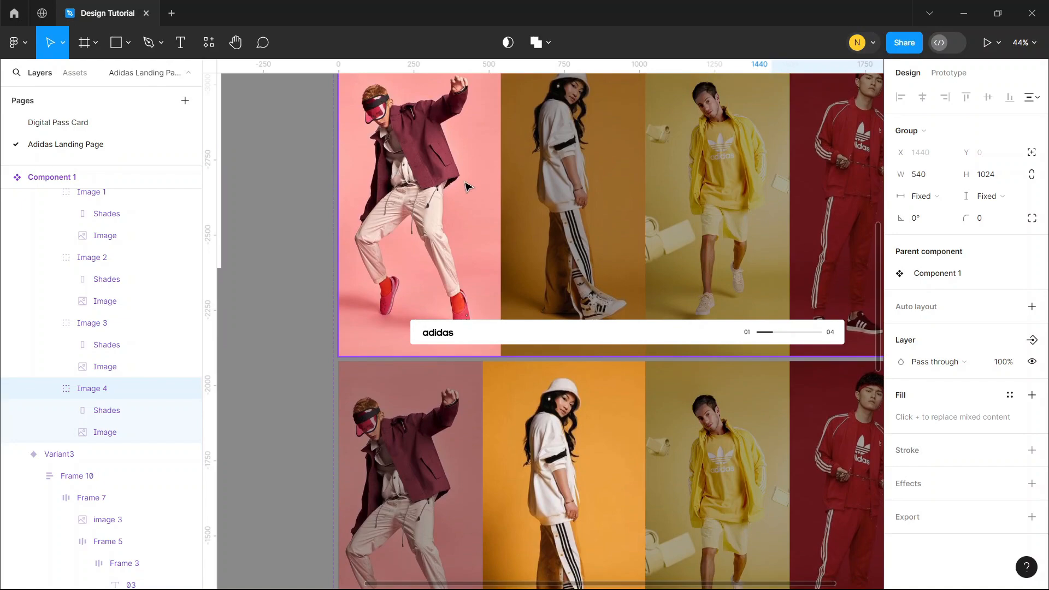
scroll(497, 230, "down", 10)
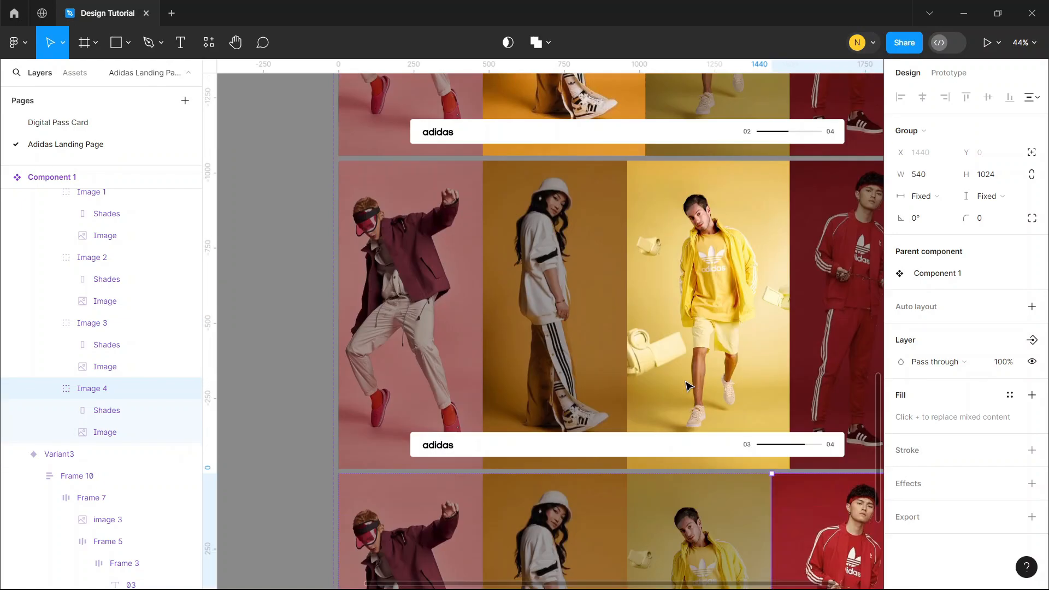
scroll(687, 385, "down", 11)
scroll(686, 387, "up", 6)
scroll(688, 385, "right", 3)
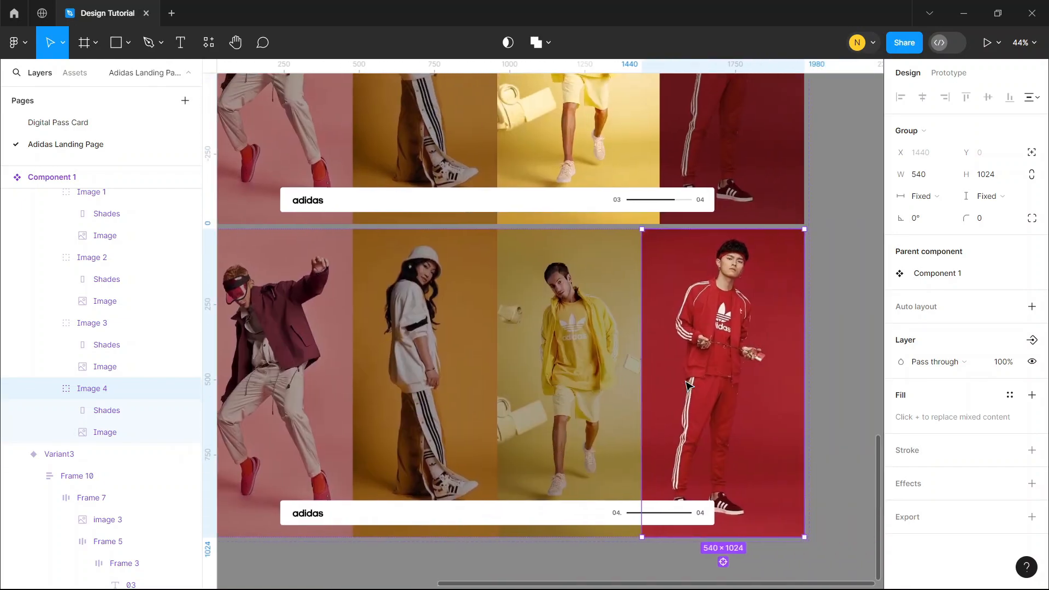
scroll(688, 385, "down", 3)
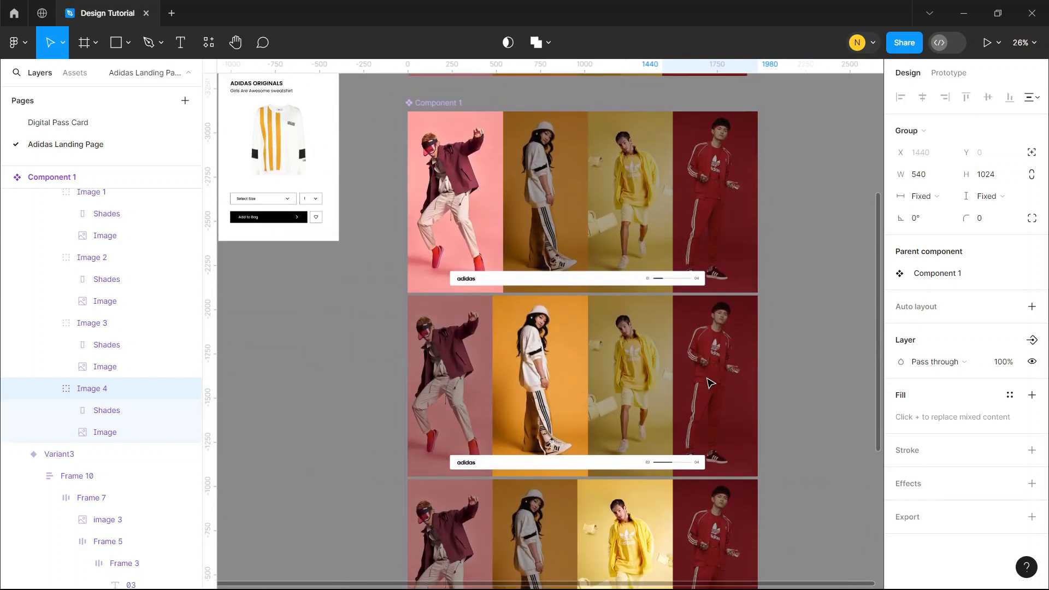
scroll(710, 382, "up", 1)
Create a prototype connection from the Default variant to Variant2
left_click(605, 244)
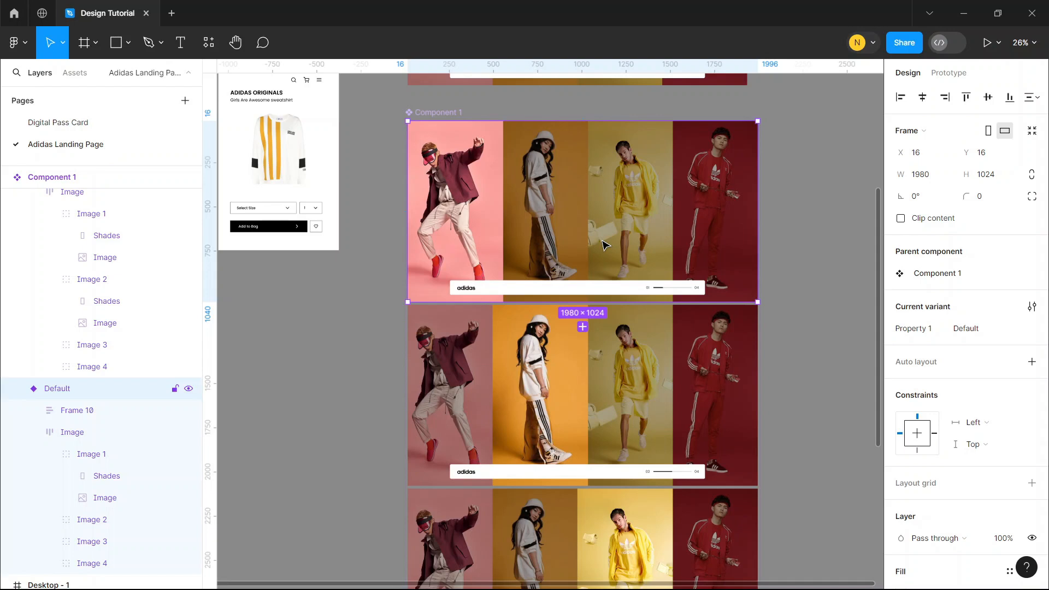
left_click(949, 73)
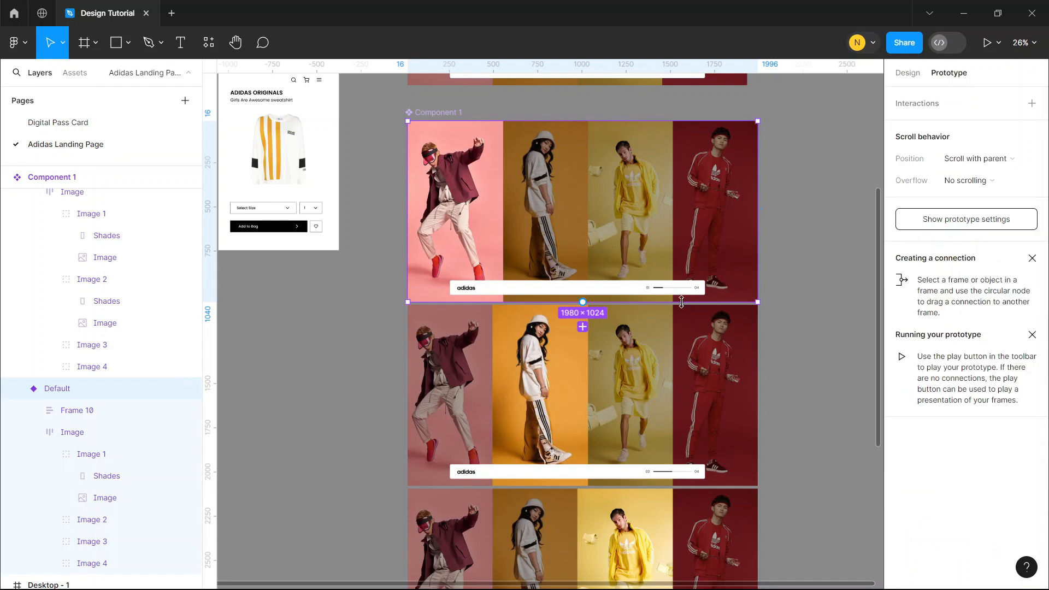
left_click_drag(583, 302, 581, 354)
Set the Default-to-Variant2 interaction to trigger After delay of 3000 ms with a Smart animate transition
left_click(527, 340)
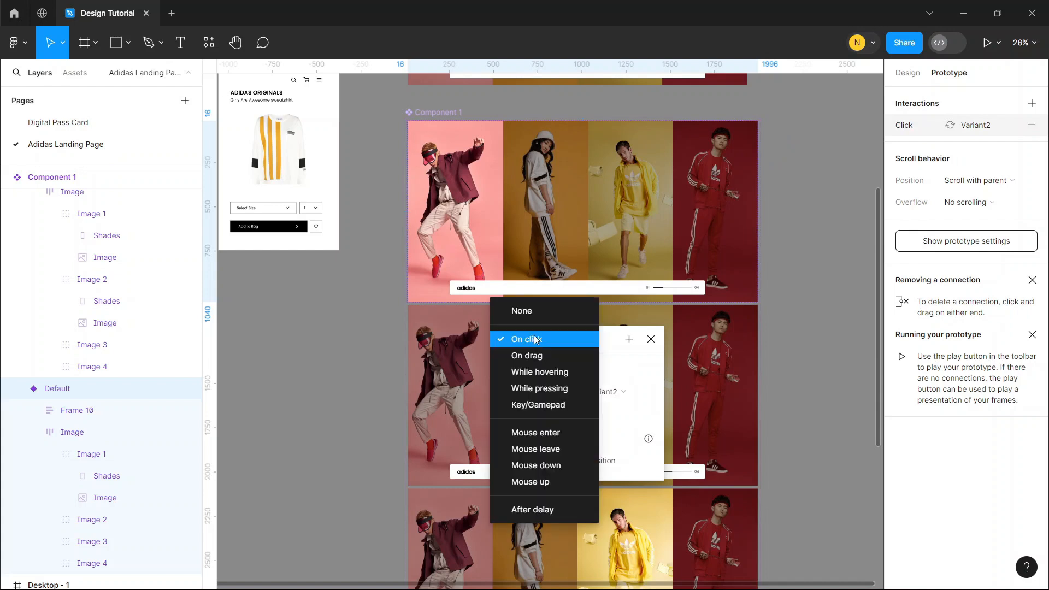
left_click(541, 509)
left_click(523, 362)
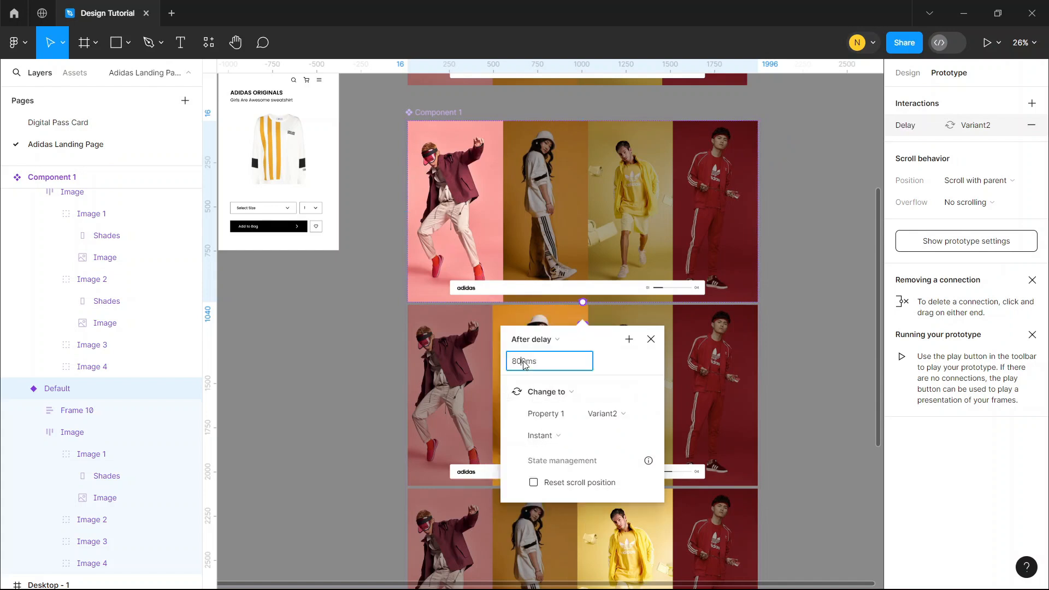
double_click(524, 362)
type("3000")
left_click(581, 435)
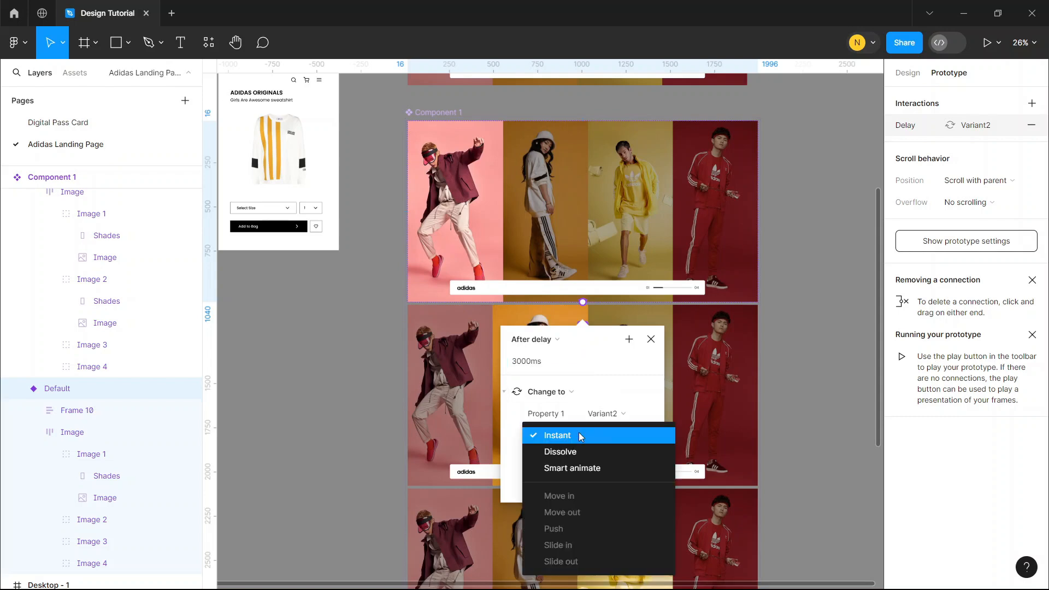
left_click(581, 472)
left_click(836, 350)
Create prototype connections from Variant2 to Variant3 and from Variant3 to Variant4
scroll(711, 339, "down", 1)
left_click(574, 326)
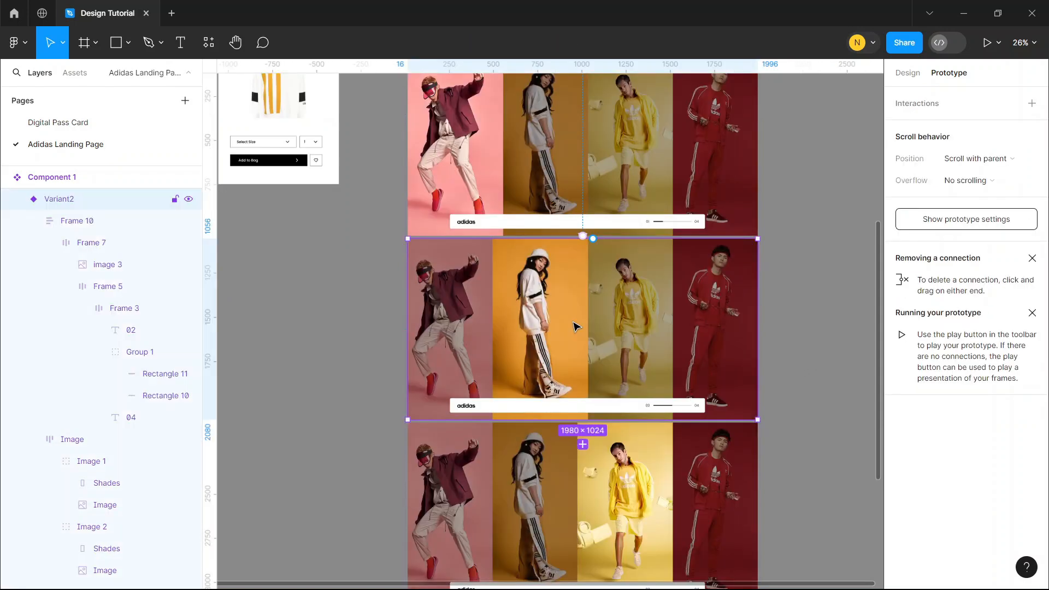
left_click_drag(583, 419, 584, 448)
scroll(581, 437, "down", 3)
left_click(679, 359)
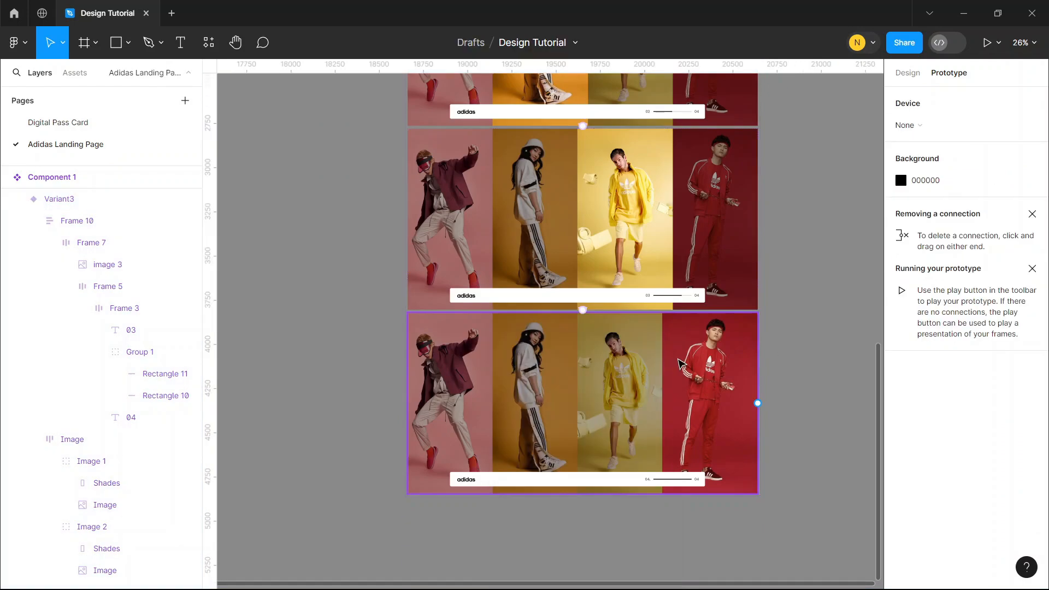
Connect Variant4 back to the Default variant with an After delay trigger of 3000 ms
left_click(663, 360)
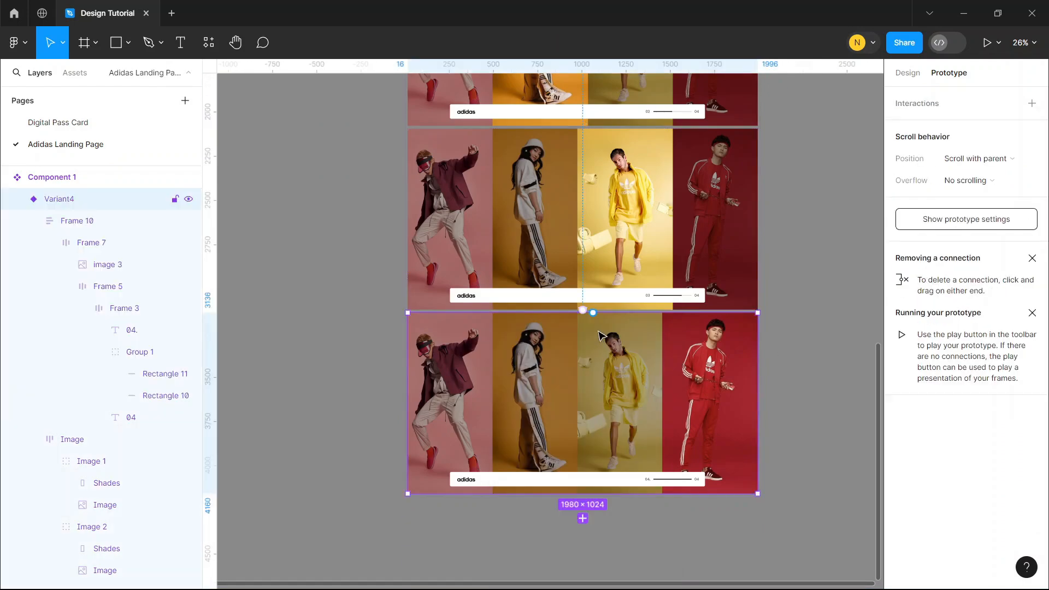
left_click_drag(593, 313, 606, 163)
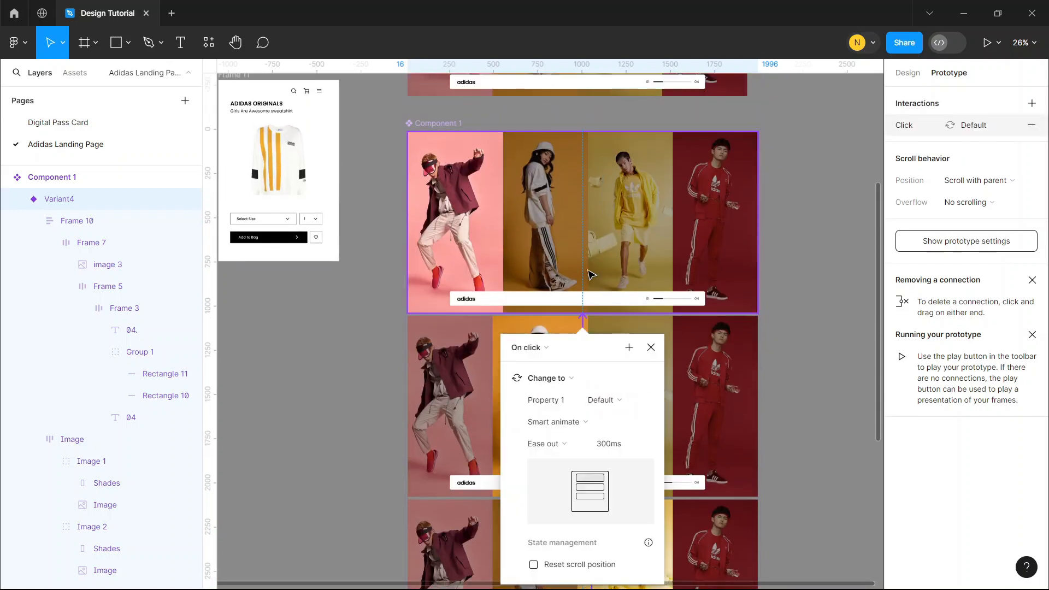
left_click(551, 344)
left_click(553, 518)
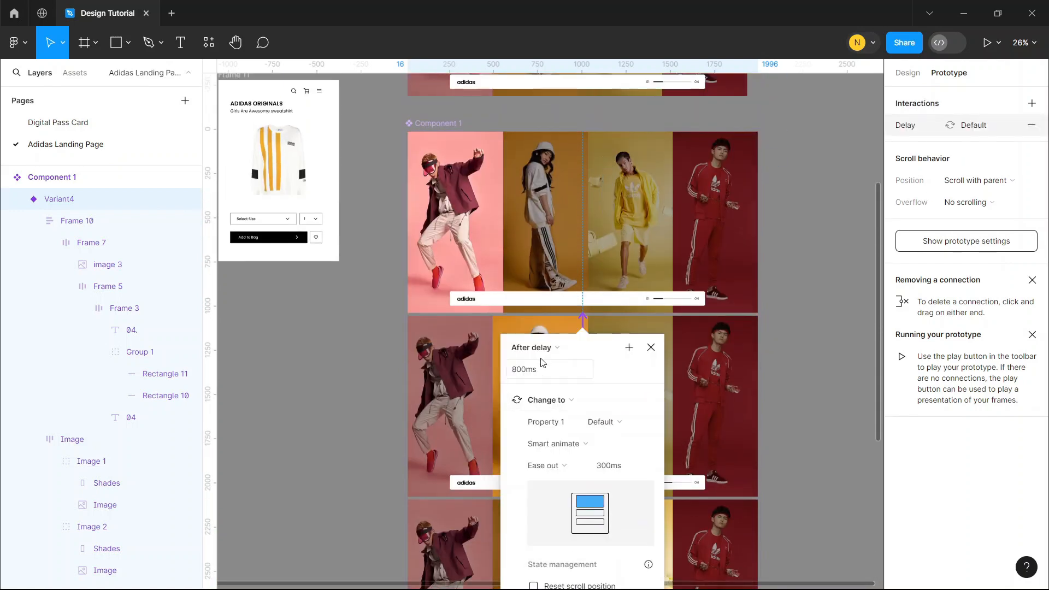
left_click(543, 369)
type("30")
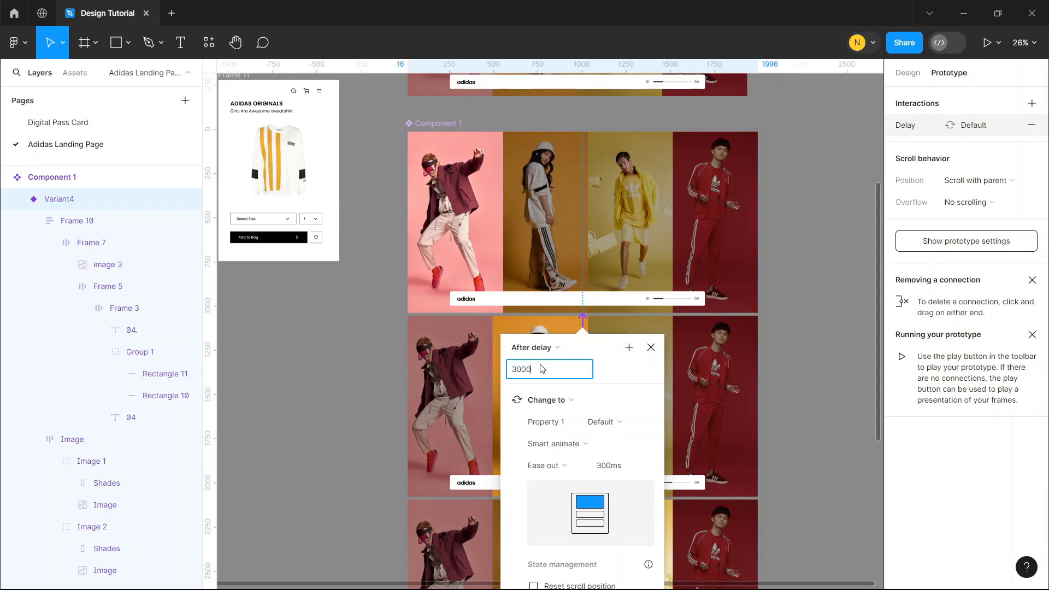
type("00")
left_click(817, 310)
Copy the Default variant and paste it into Desktop - 1 in place of its Frame 9 and Image layers
left_click(642, 208)
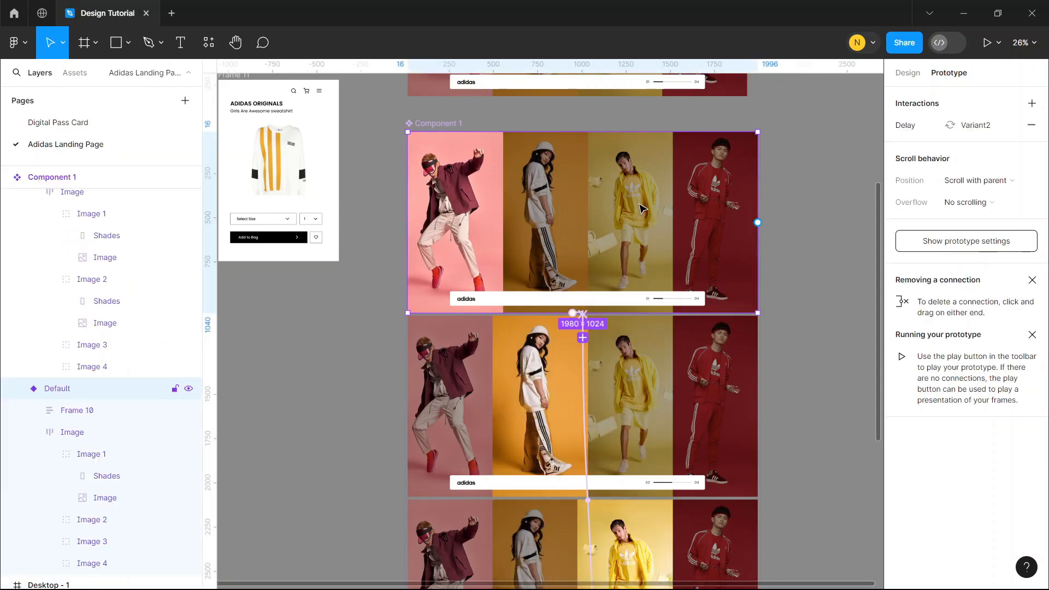
right_click(641, 207)
key("Escape")
scroll(544, 284, "up", 5)
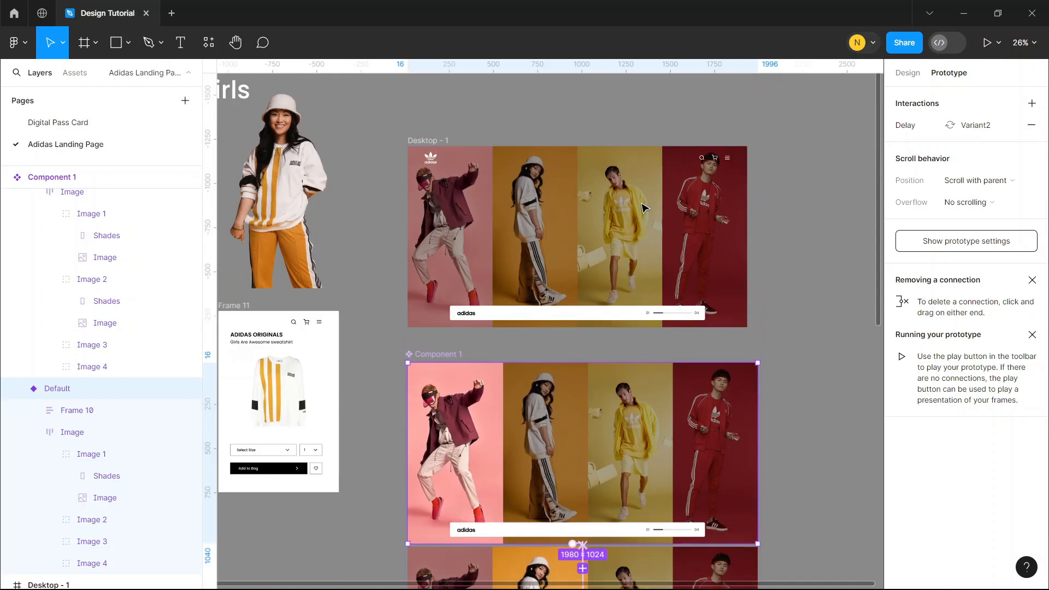
left_click(544, 285)
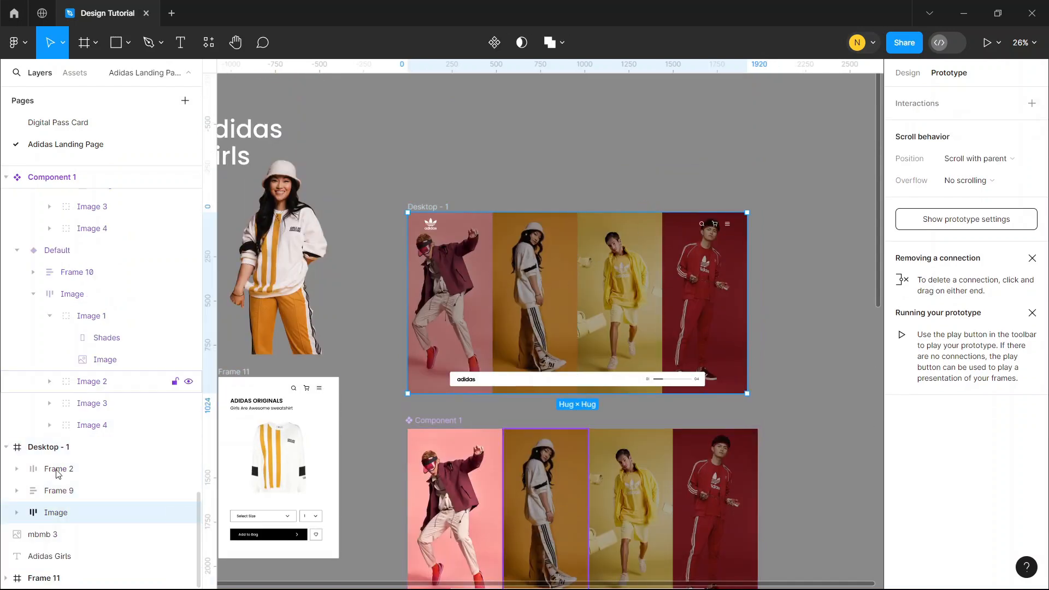
right_click(72, 494)
left_click(101, 205)
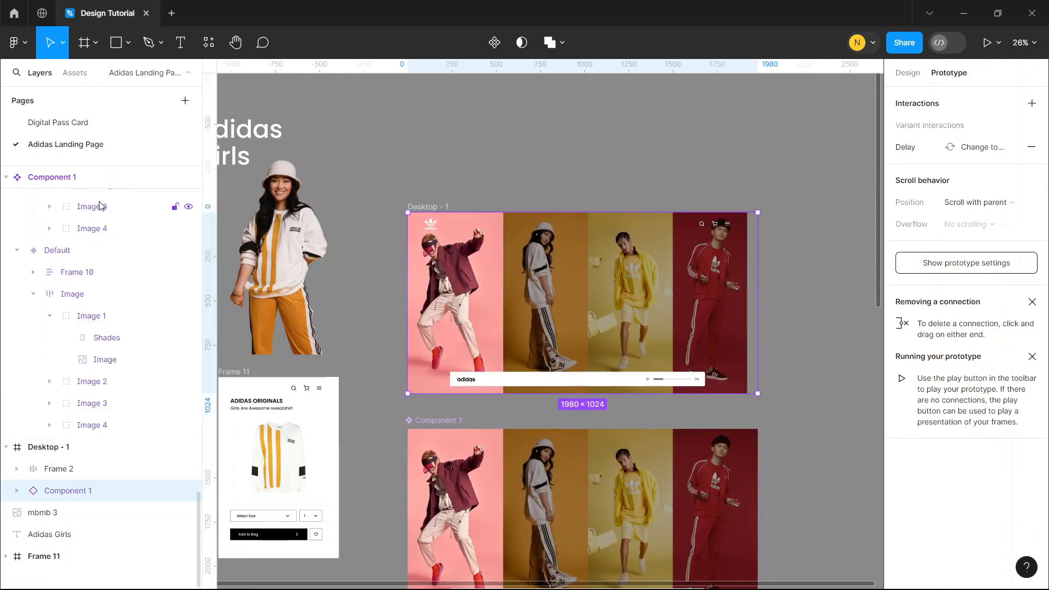
Turn Clip content off and back on for the Desktop - 1 frame
left_click(614, 116)
left_click(433, 207)
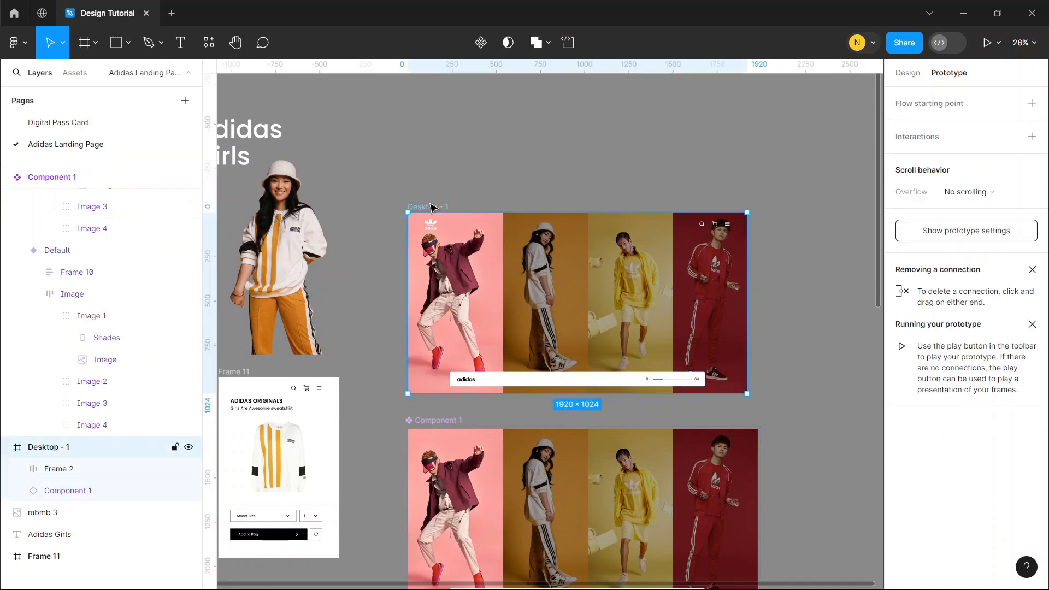
left_click(906, 72)
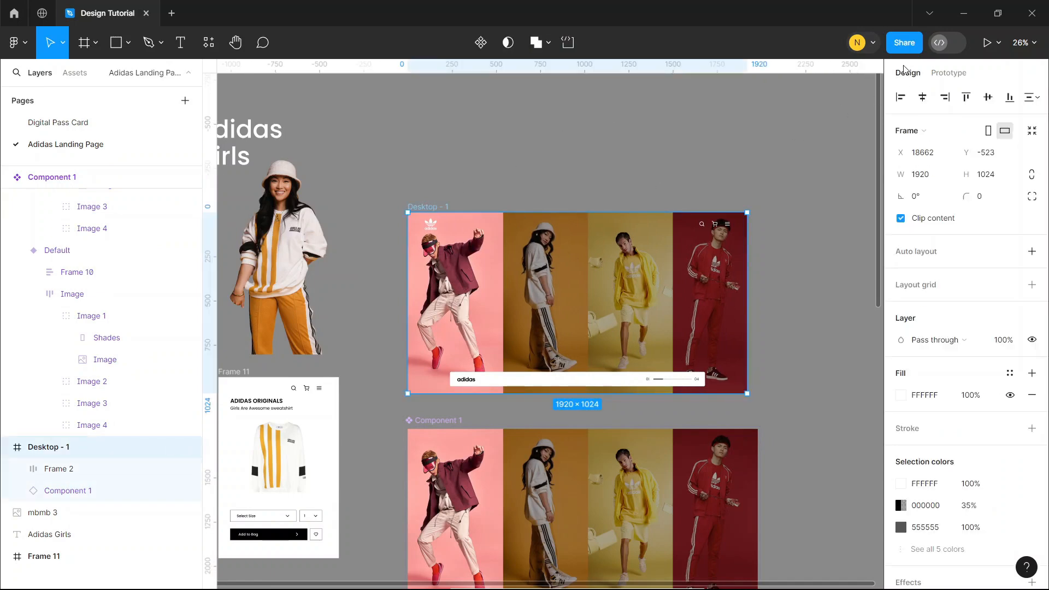
left_click(901, 219)
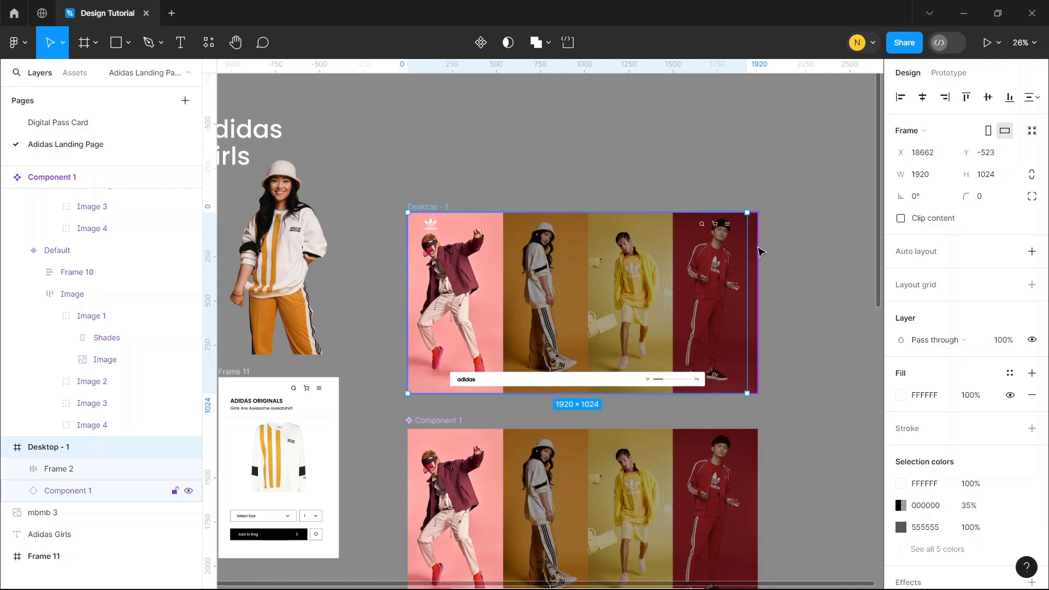
left_click(901, 219)
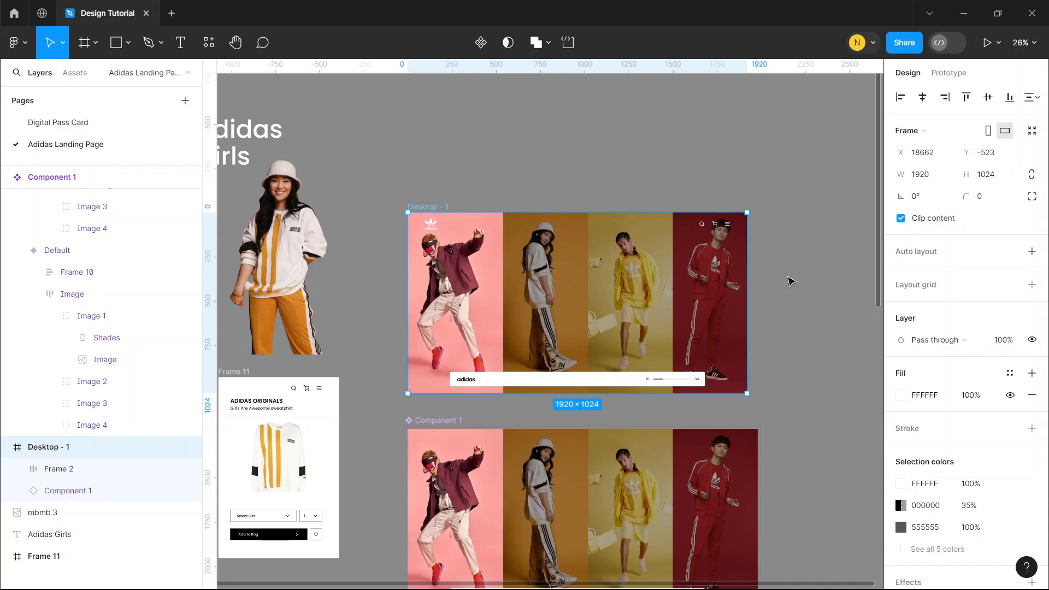
Add a flow starting point to Desktop - 1, run the prototype full screen and return to the design file
left_click(949, 73)
left_click(1030, 103)
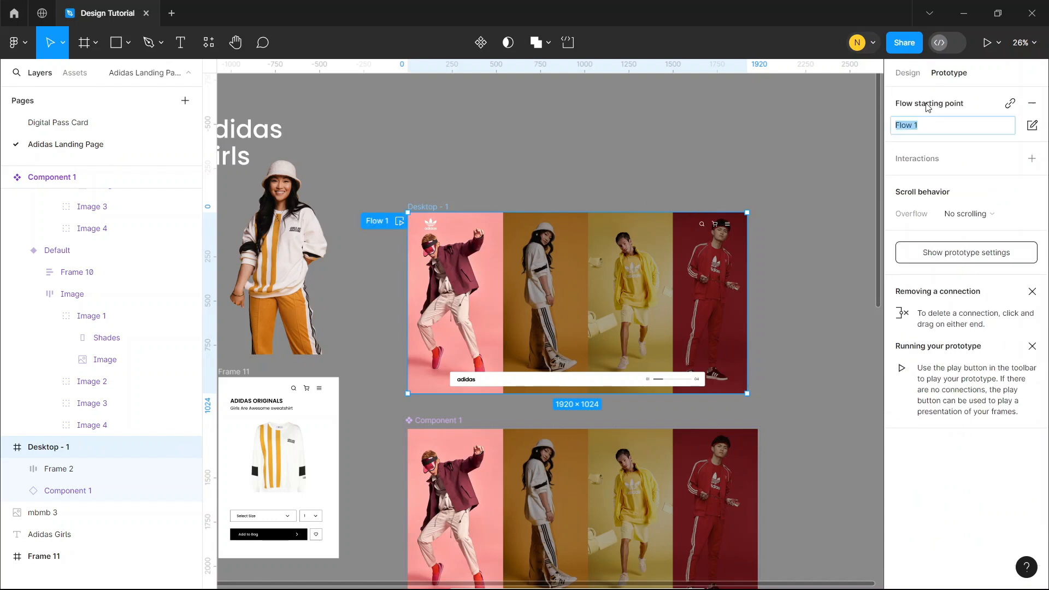
left_click(987, 42)
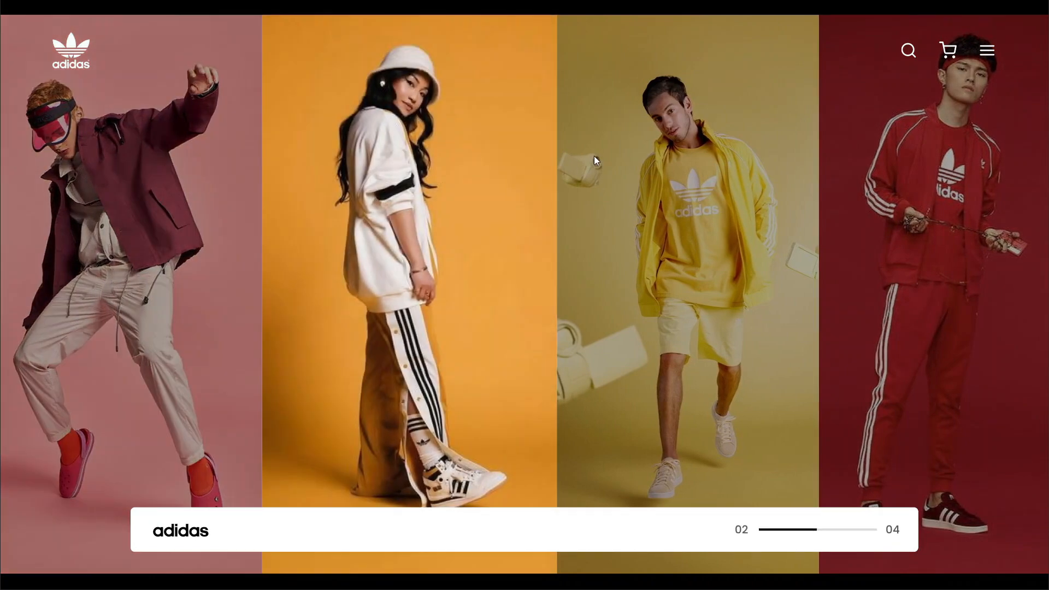
key("Escape")
left_click(104, 13)
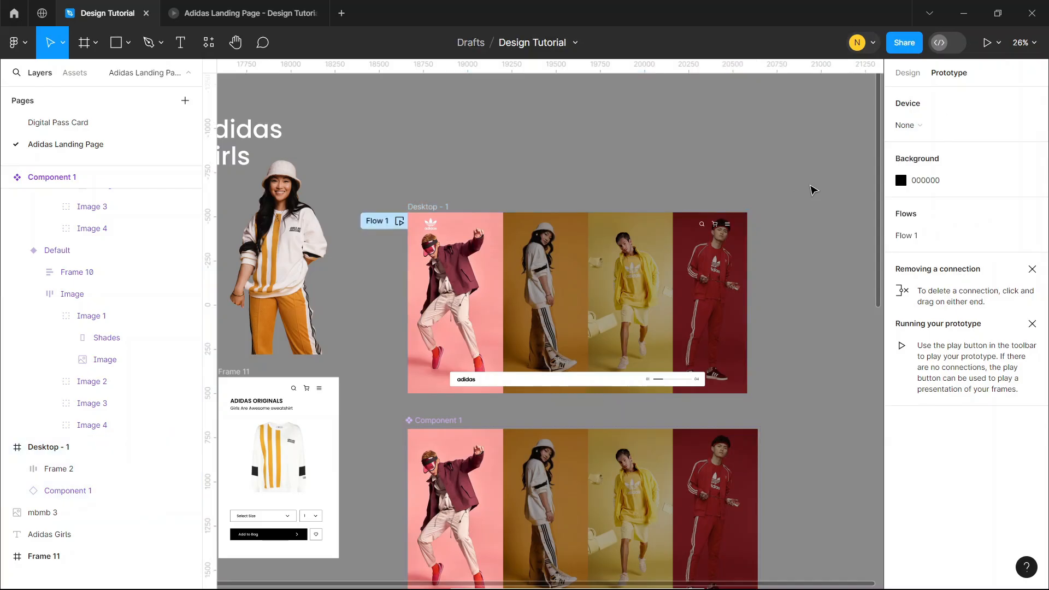
Connect Image 2 of the Default, Variant3 and Variant4 variants to Variant2 with a While hovering trigger
scroll(793, 197, "down", 5)
double_click(567, 259)
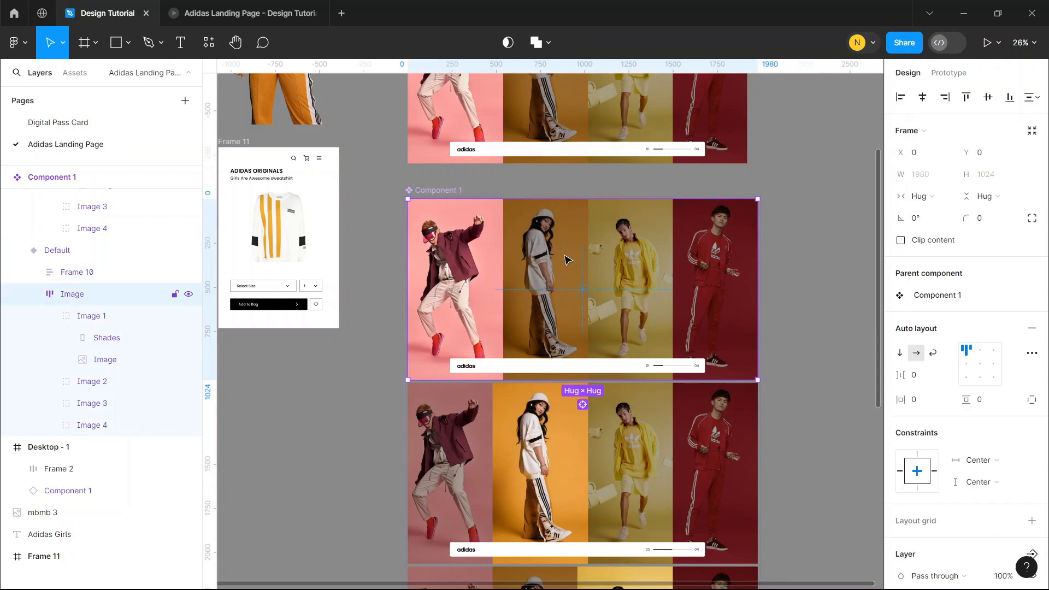
double_click(567, 262)
scroll(543, 259, "down", 5)
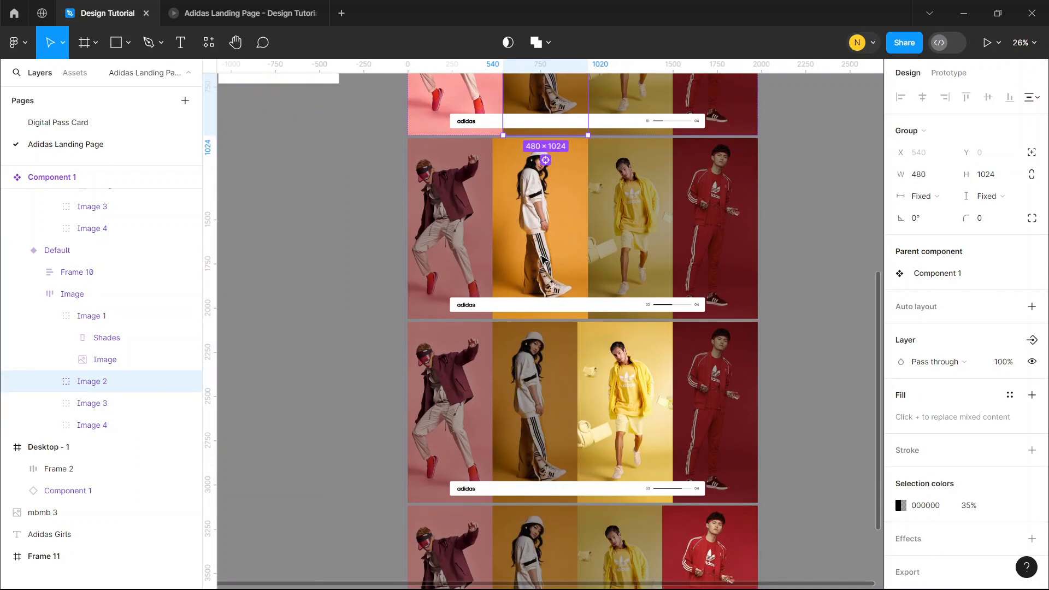
scroll(542, 259, "down", 3)
left_click(544, 299, "shift")
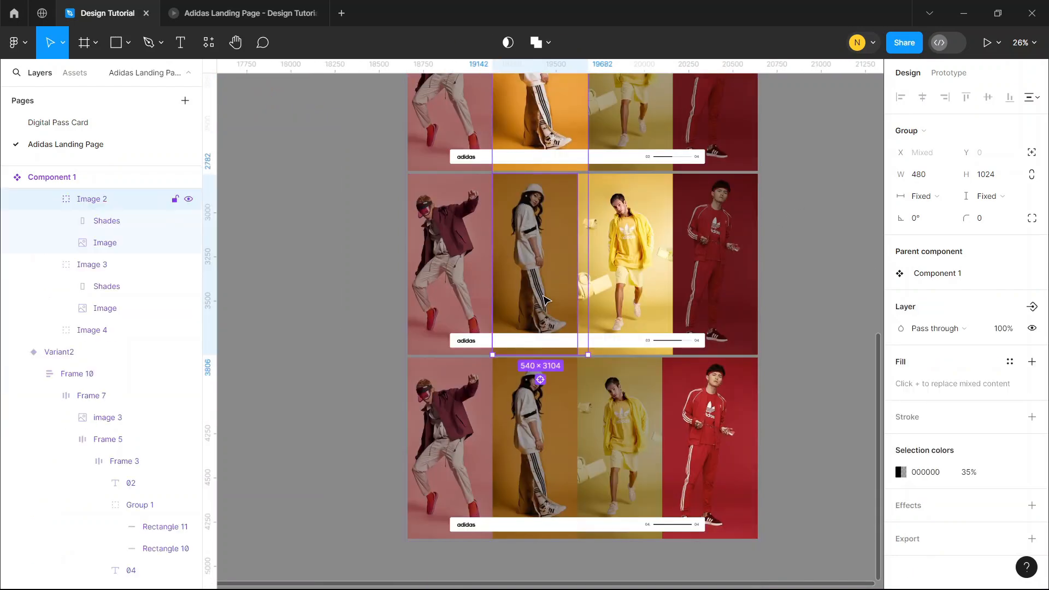
left_click(536, 405, "shift")
scroll(535, 405, "up", 3)
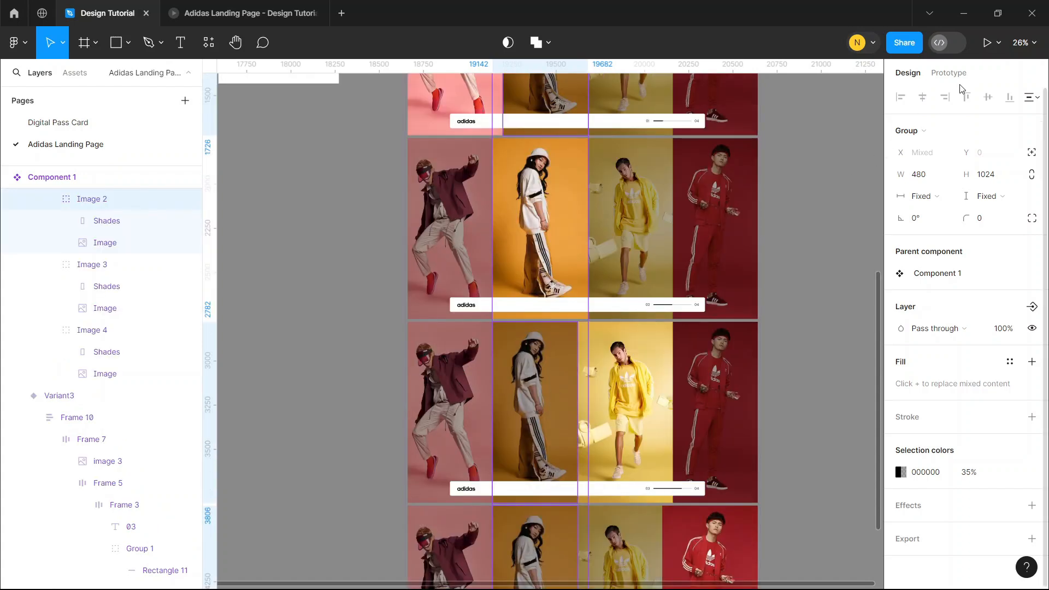
key("shift+e")
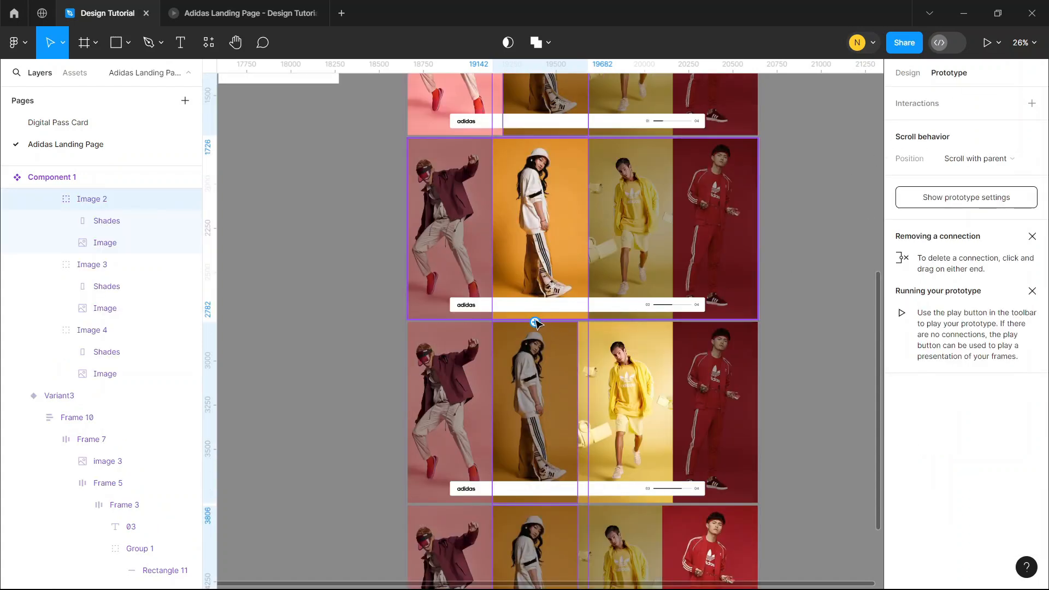
left_click_drag(535, 323, 557, 292)
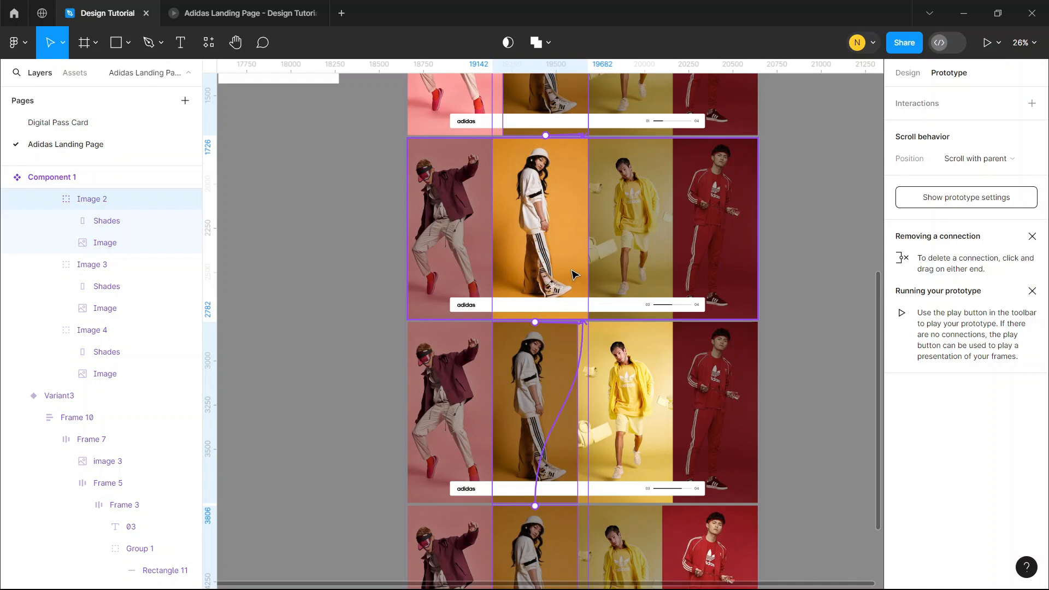
left_click_drag(574, 275, 591, 278)
left_click(537, 354)
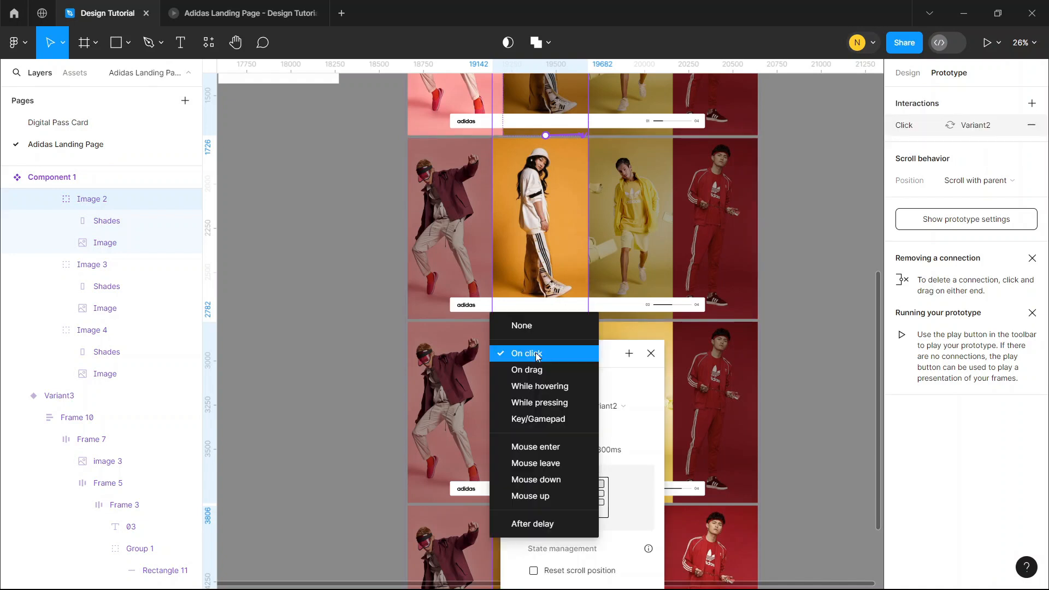
left_click(535, 388)
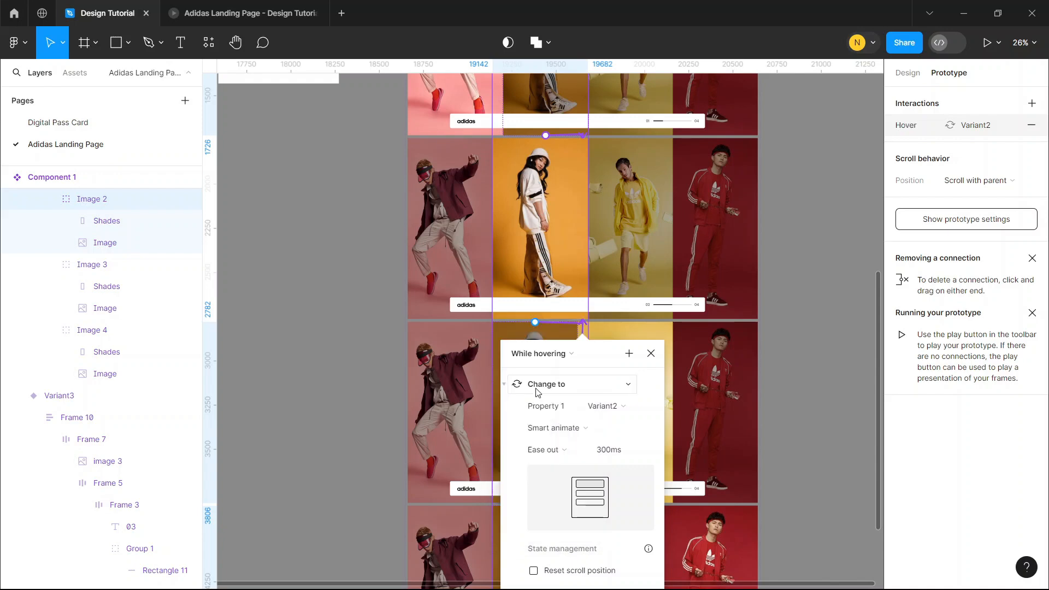
left_click(818, 311)
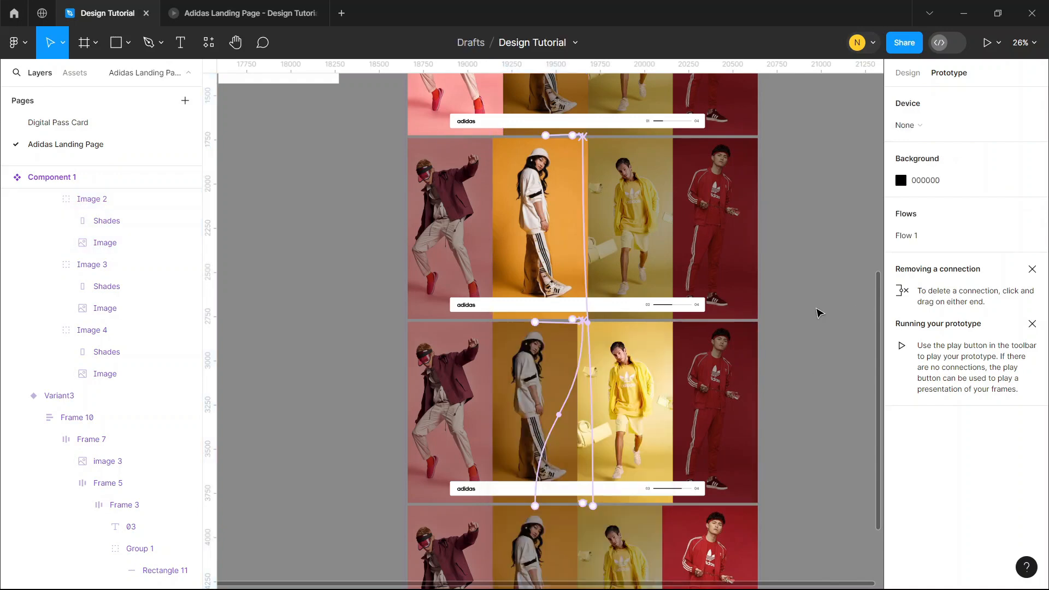
Connect Image 1 of Variant2, Variant3 and Variant4 to the Default variant with a While hovering trigger
scroll(514, 311, "up", 2)
double_click(435, 284)
double_click(435, 285)
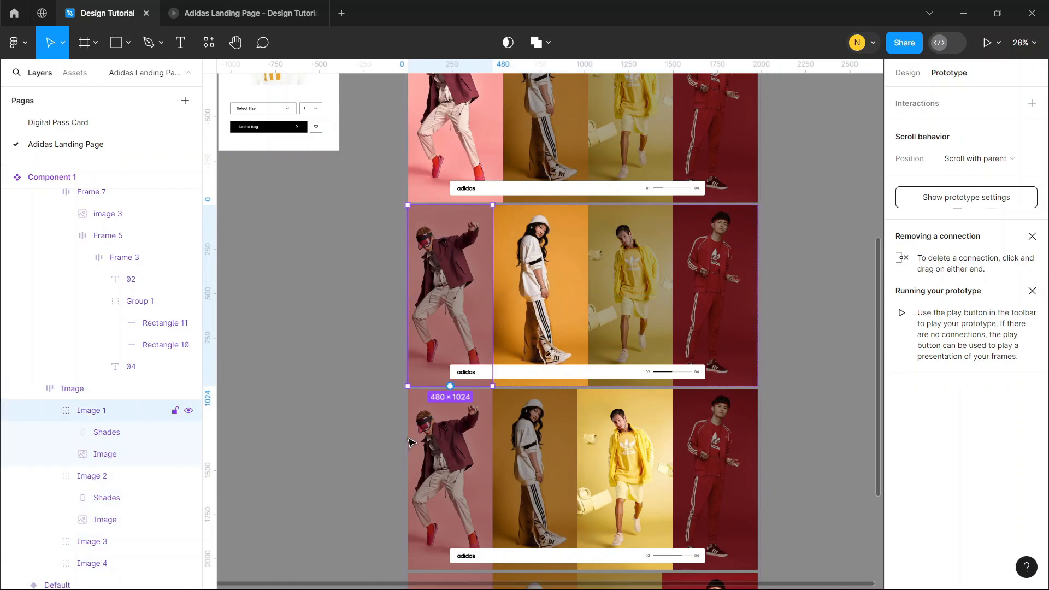
left_click(441, 458)
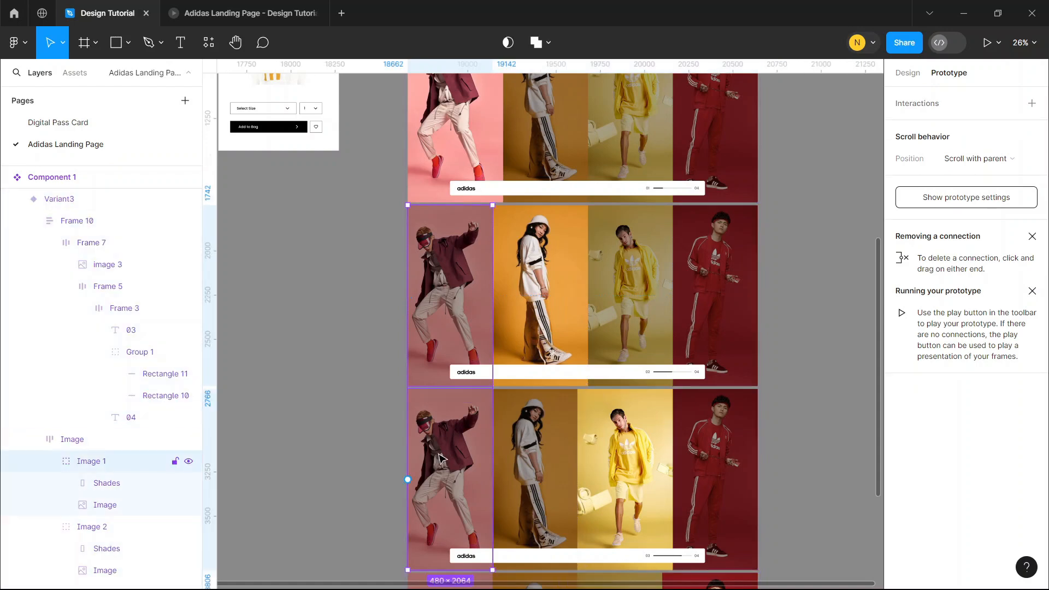
scroll(443, 448, "down", 4)
scroll(448, 423, "up", 4)
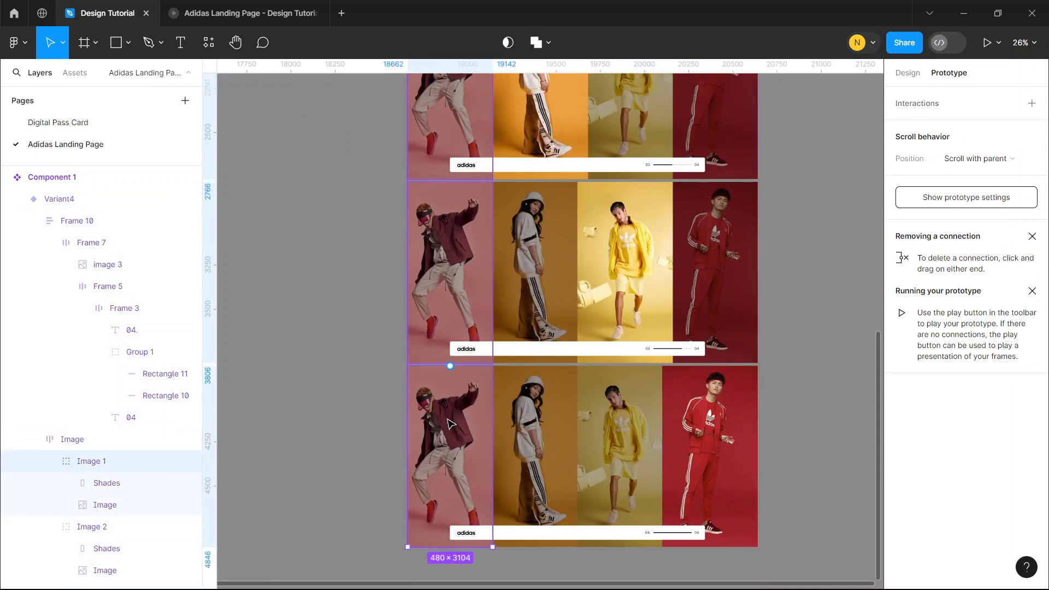
left_click(451, 232)
left_click_drag(451, 190, 521, 150)
left_click(548, 218)
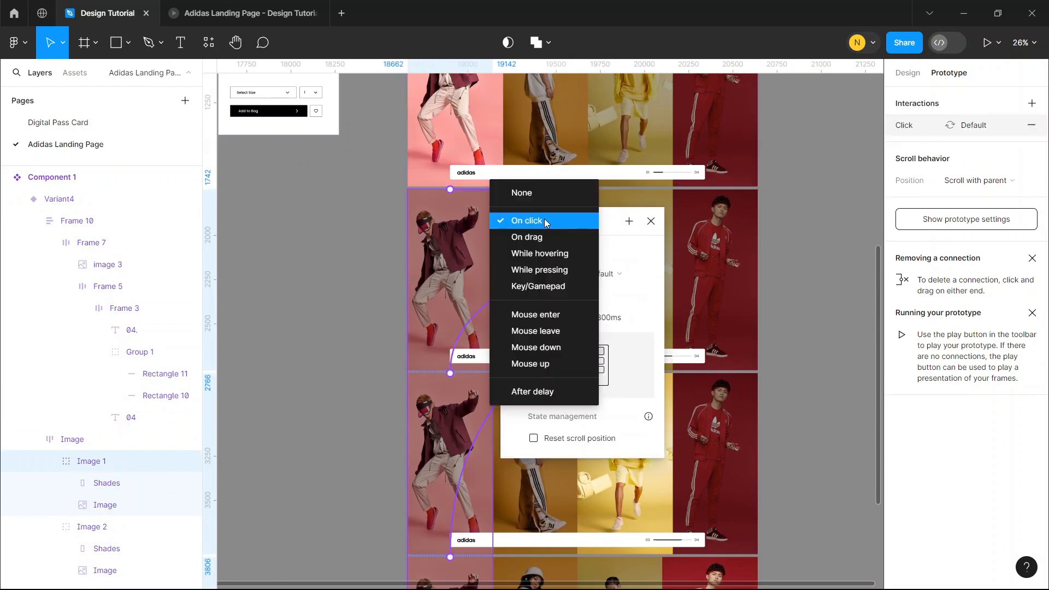
left_click(549, 253)
left_click(806, 216)
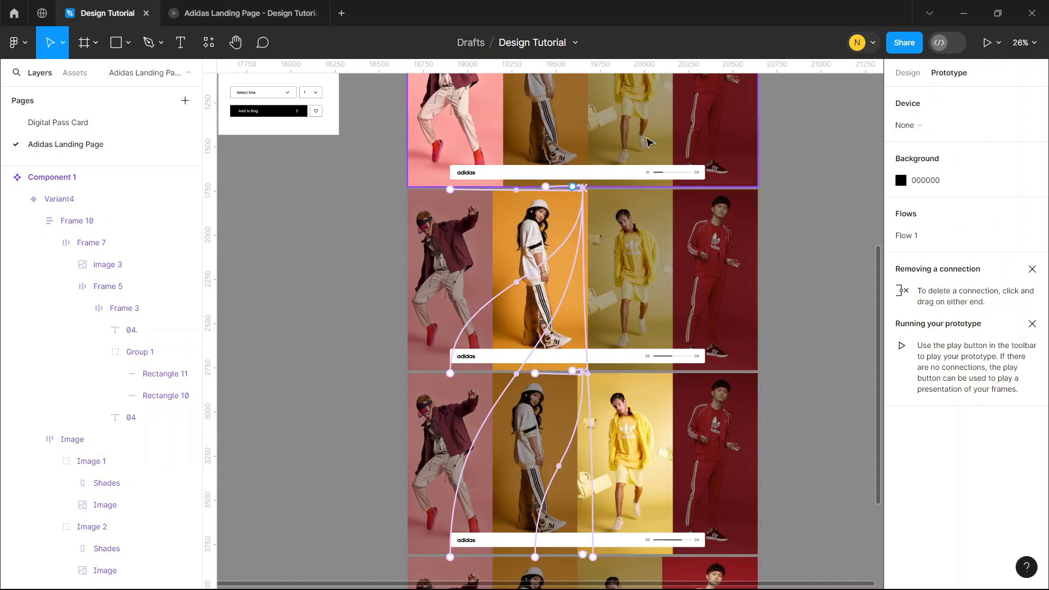
Connect Image 3 of the Default, Variant2 and Variant4 variants to Variant3
double_click(648, 140)
double_click(649, 140)
left_click(652, 321)
double_click(652, 321, "shift")
scroll(652, 321, "down", 3)
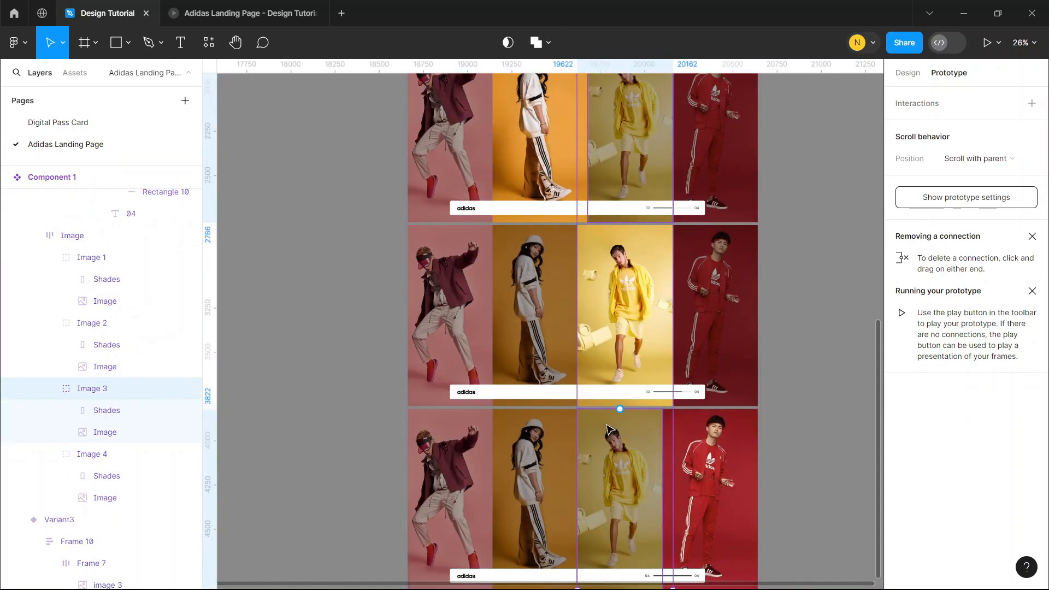
left_click_drag(621, 407, 621, 391)
Connect Image 4 of the other variants to Variant4
scroll(721, 179, "up", 3)
double_click(721, 178)
scroll(717, 250, "down", 6)
left_click_drag(715, 265, 715, 282)
scroll(795, 196, "up", 10)
scroll(795, 196, "up", 5)
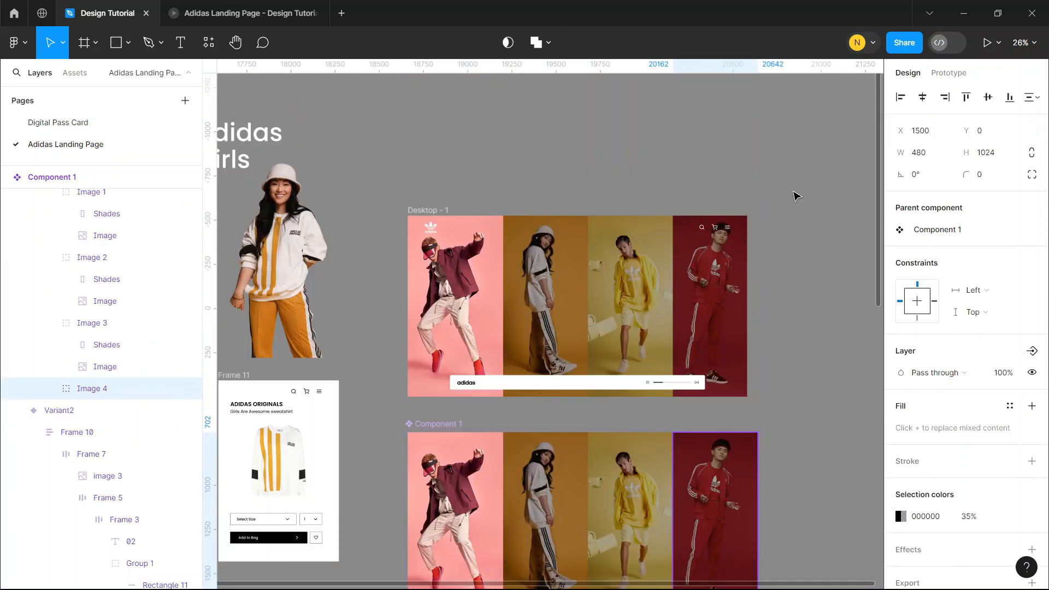
Test the hover response of each model photo in the running prototype, including full screen, and return to the design file
left_click(219, 6)
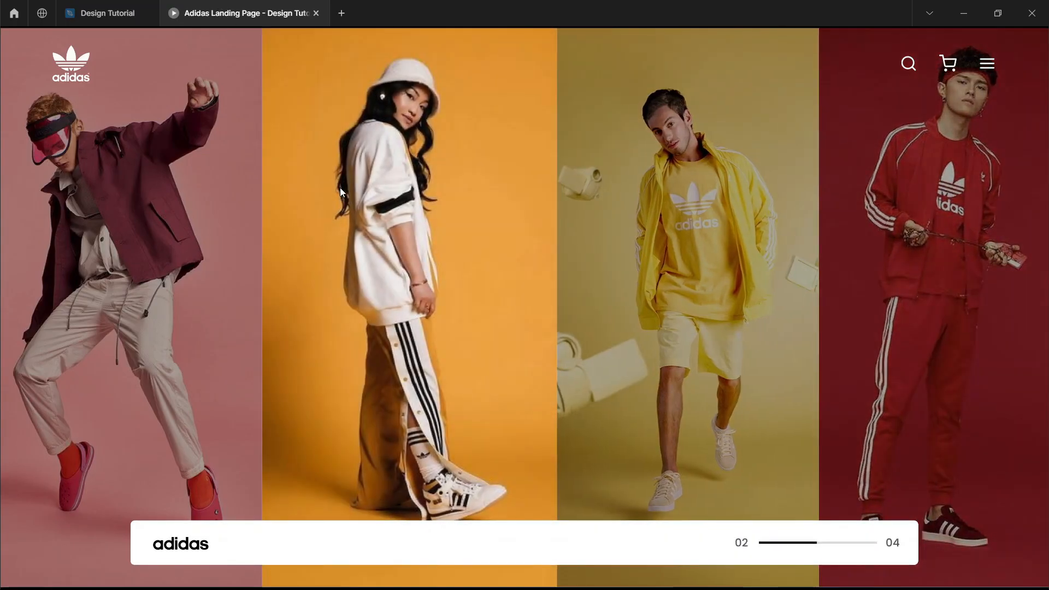
mouse_move(110, 198)
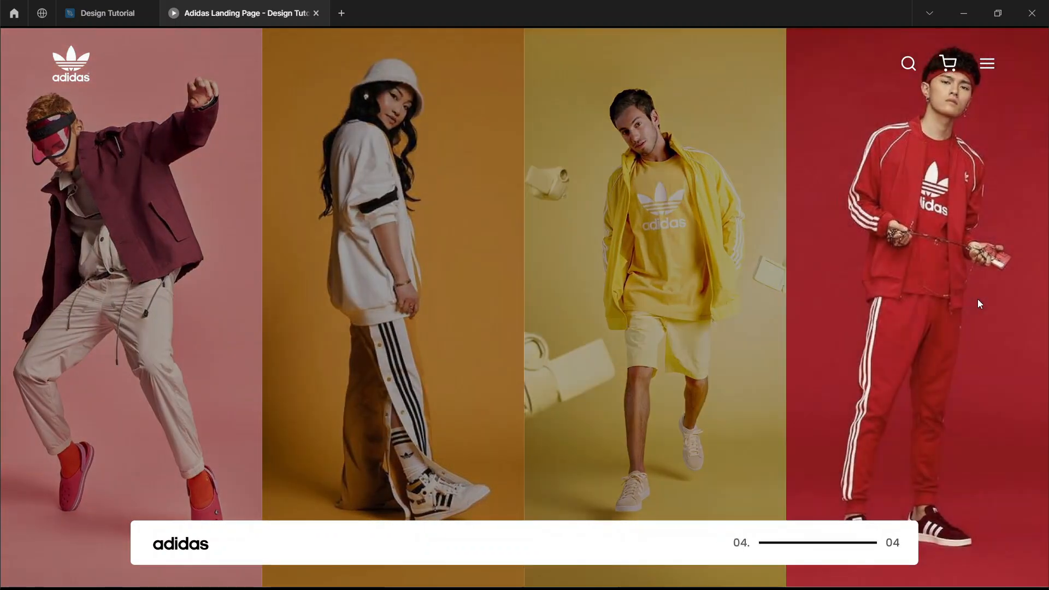
key("f")
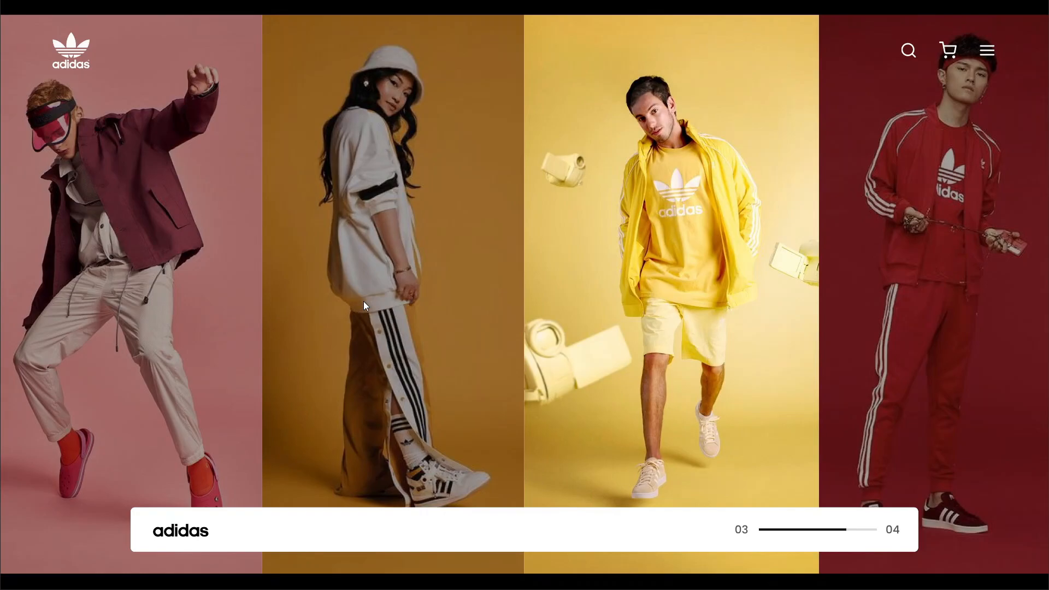
key("Escape")
key("ctrl+Tab")
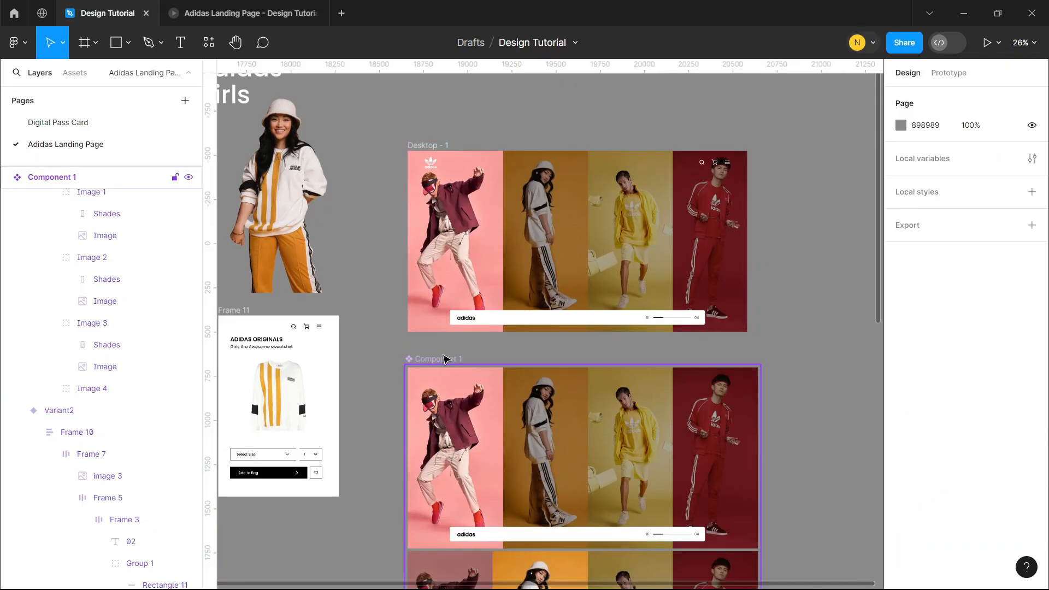
Move Component 1 to the right of the Desktop - 1 frame and duplicate Desktop - 1 directly below the original
left_click(461, 358)
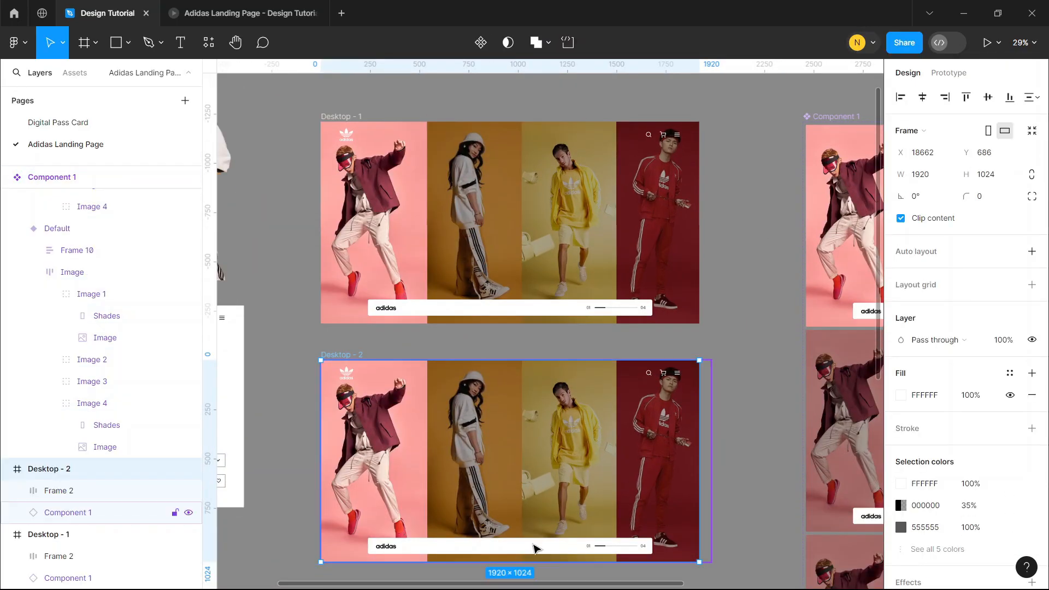
scroll(535, 549, "down", 2)
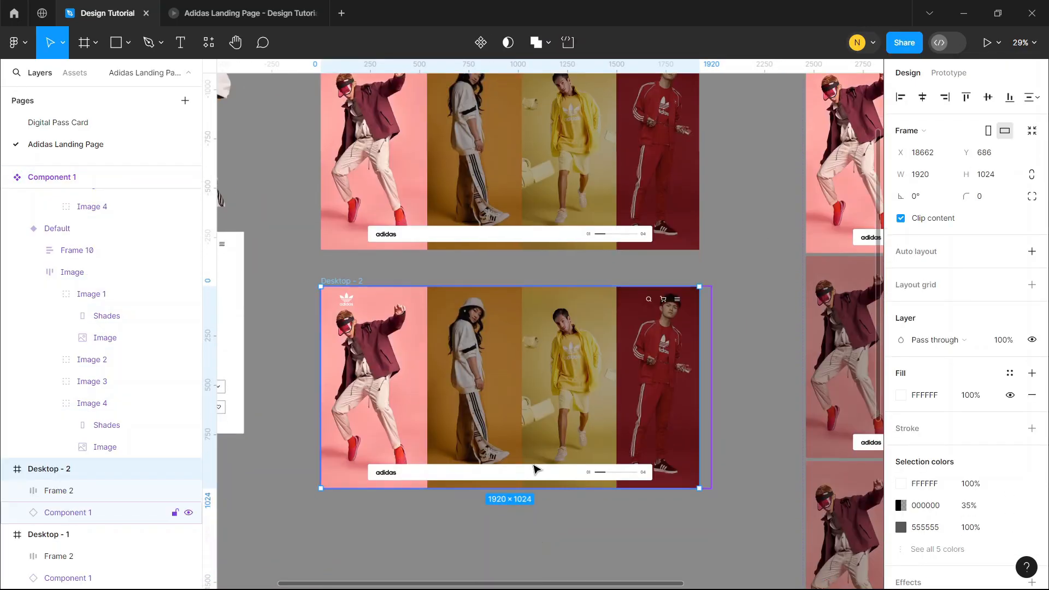
Detach the Component 1 instance inside Desktop - 2 so its layers can be edited
double_click(535, 480)
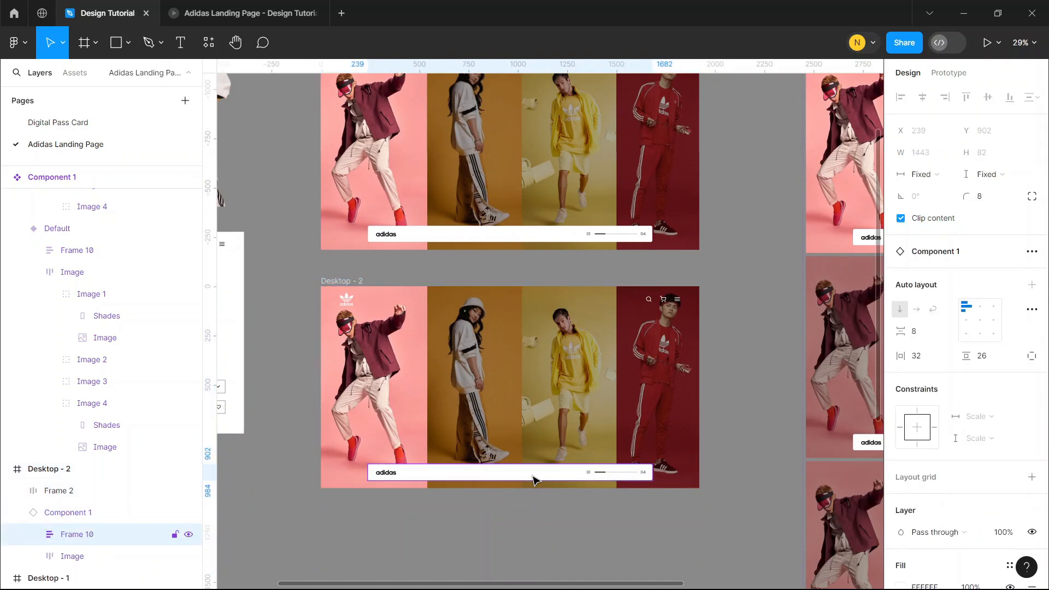
left_click(654, 514)
double_click(649, 381)
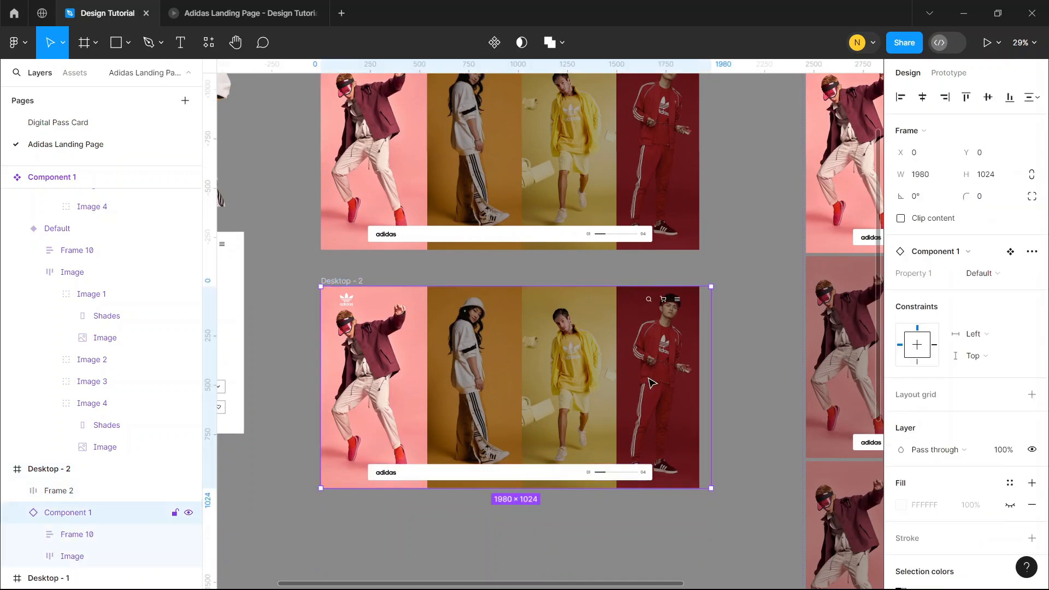
left_click(1032, 251)
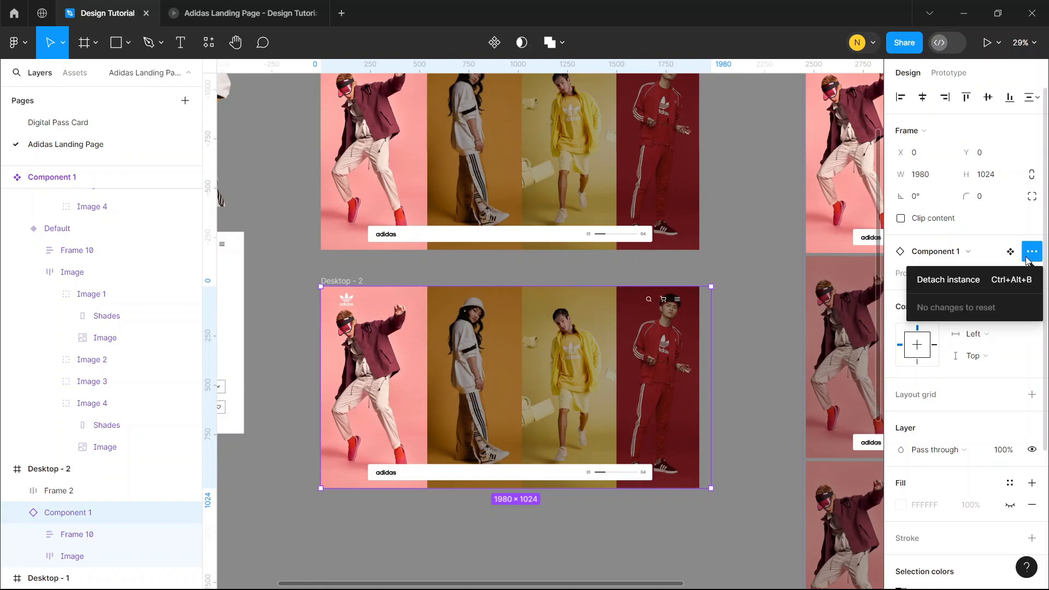
left_click(983, 279)
Move the white adidas bar, Frame 10, down out of the visible area of Desktop - 2
double_click(597, 475)
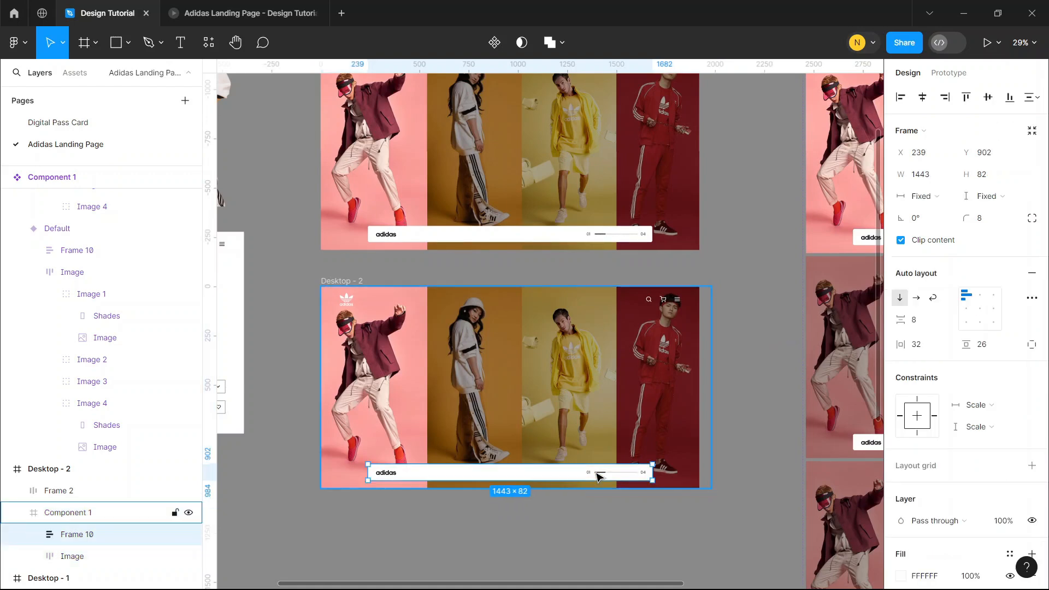
key("shift+Down")
key("shift+Down")
key("shift+Down")
key("shift+Down")
key("shift+Down")
key("shift+Down")
key("shift+Down")
key("shift+Down")
key("shift+Down")
key("shift+Down")
key("shift+Down")
key("shift+Down")
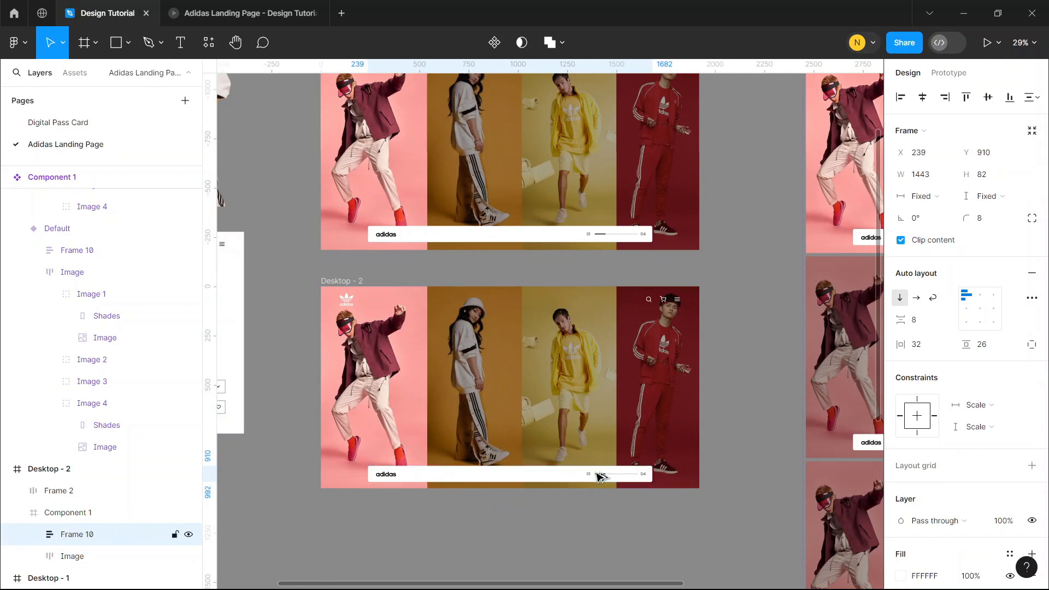
Delete the Image layer with the four model photos from Desktop - 2
left_click(612, 412)
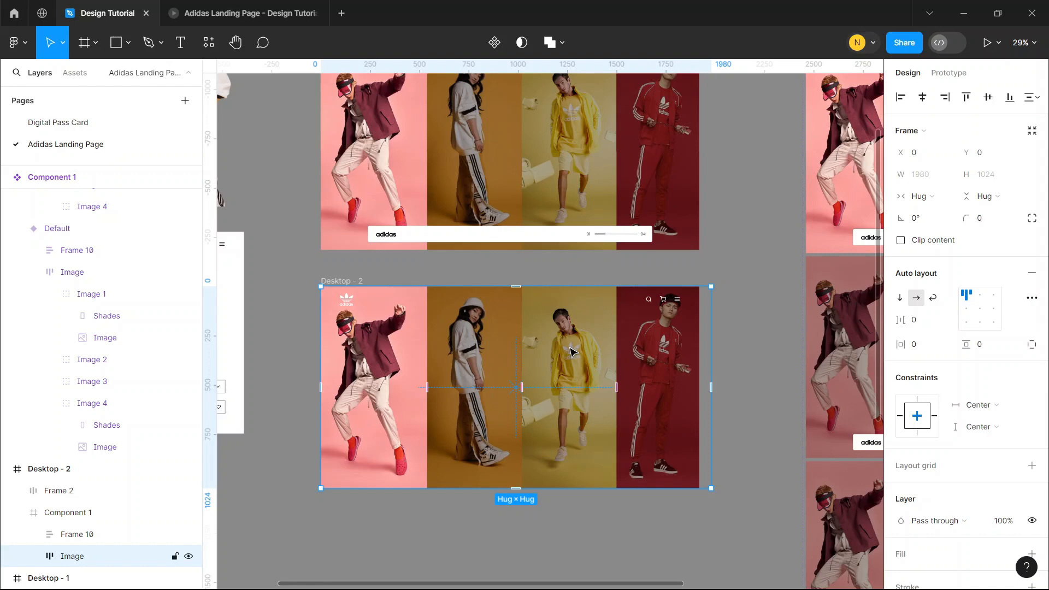
key("Delete")
left_click(422, 303)
key("Escape")
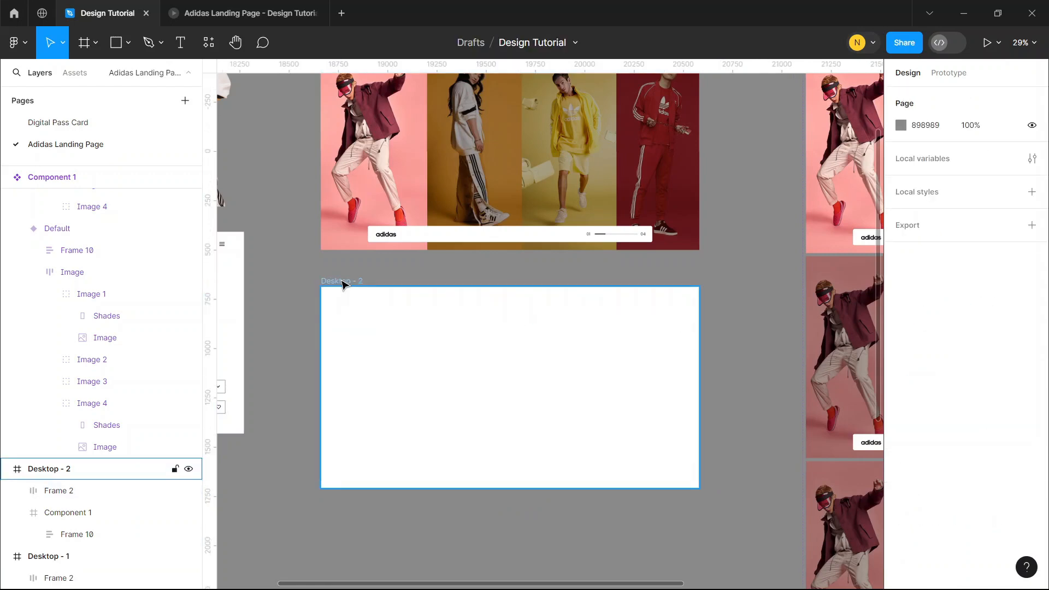
left_click(561, 379)
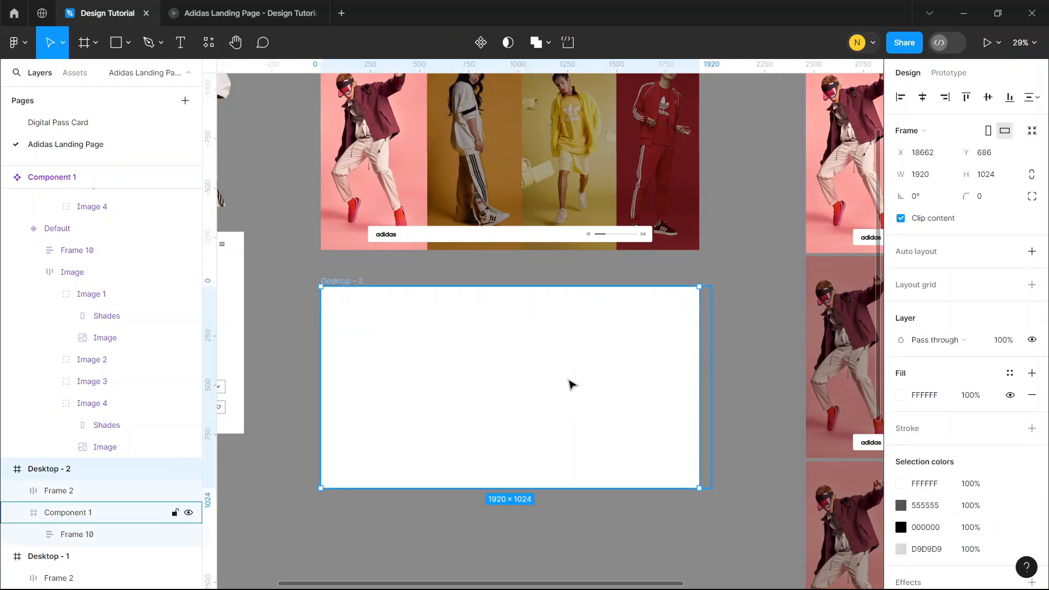
Set the Desktop - 2 frame's fill to EBA244, sampled from the orange photo background in the second Component 1 variant
scroll(500, 144, "up", 2)
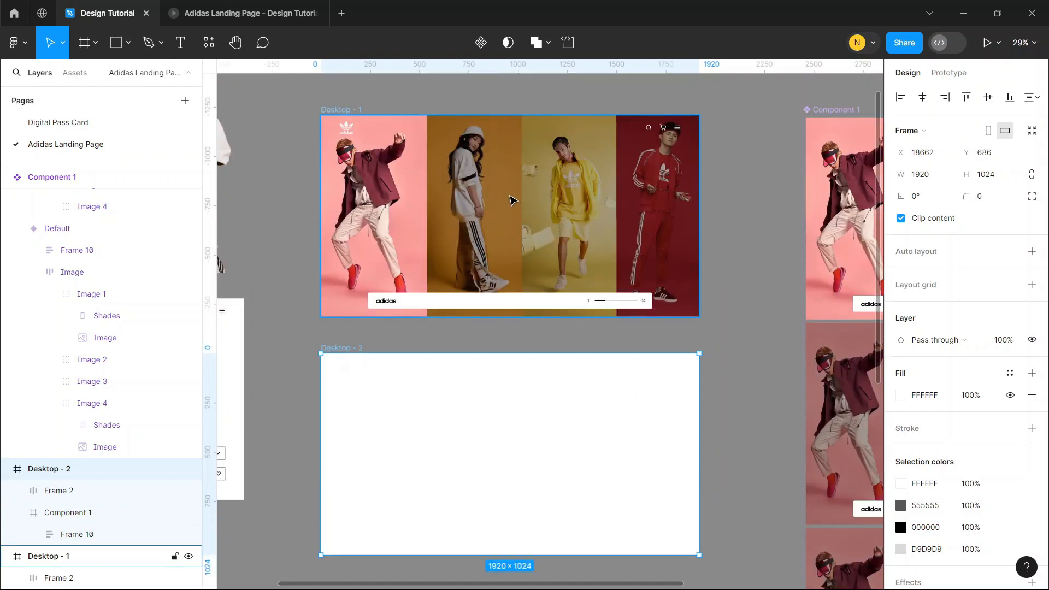
scroll(604, 259, "right", 4)
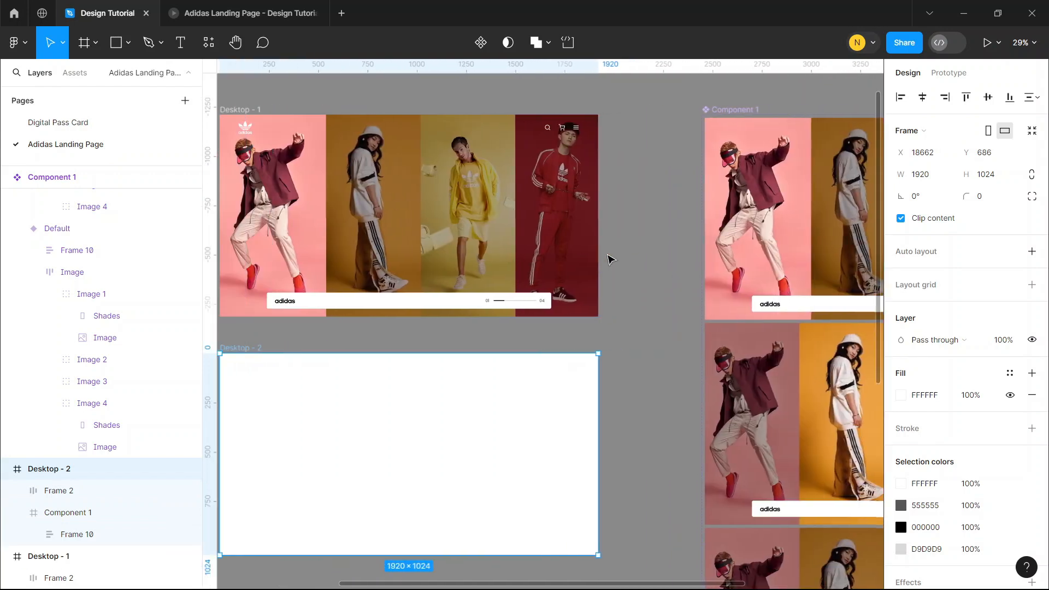
left_click(904, 396)
left_click(740, 427)
scroll(522, 405, "right", 8)
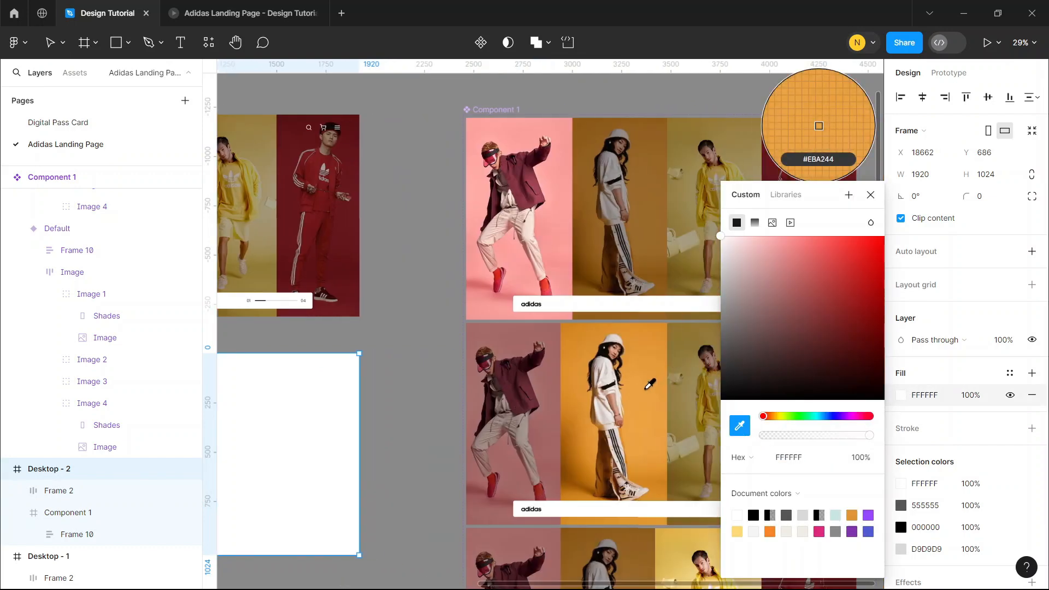
left_click(650, 384)
scroll(647, 393, "left", 12)
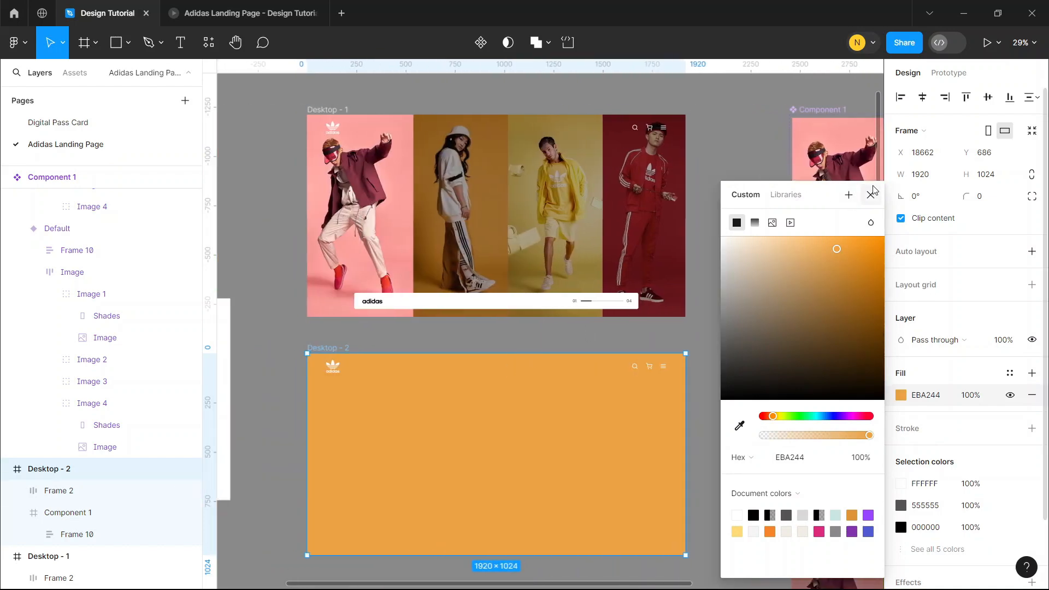
left_click(872, 192)
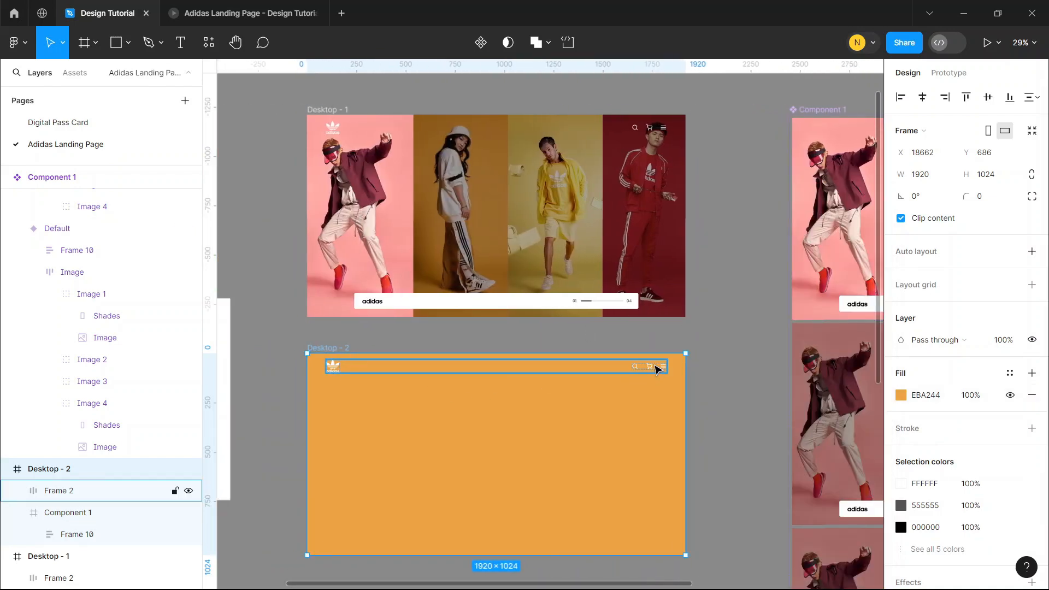
Set the layer opacity of the search, cart and menu icon group in the Desktop - 2 header to 0%
double_click(655, 369)
left_click(1003, 433)
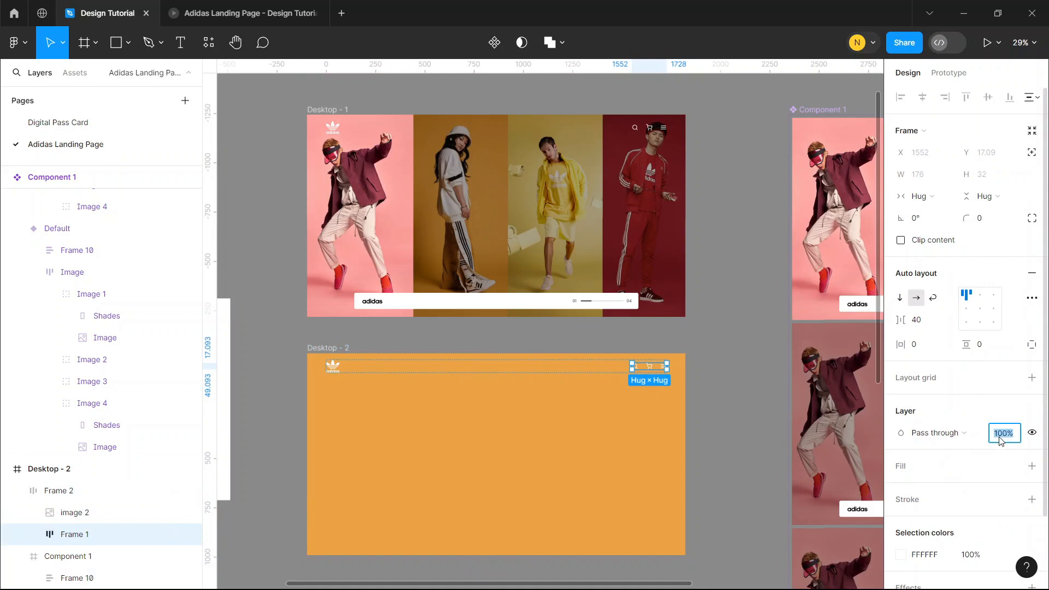
type("0")
left_click(735, 366)
Move the model cutout, mbmb 3, from above Frame 11 down beside the original orange-background photo
scroll(765, 361, "down", 1)
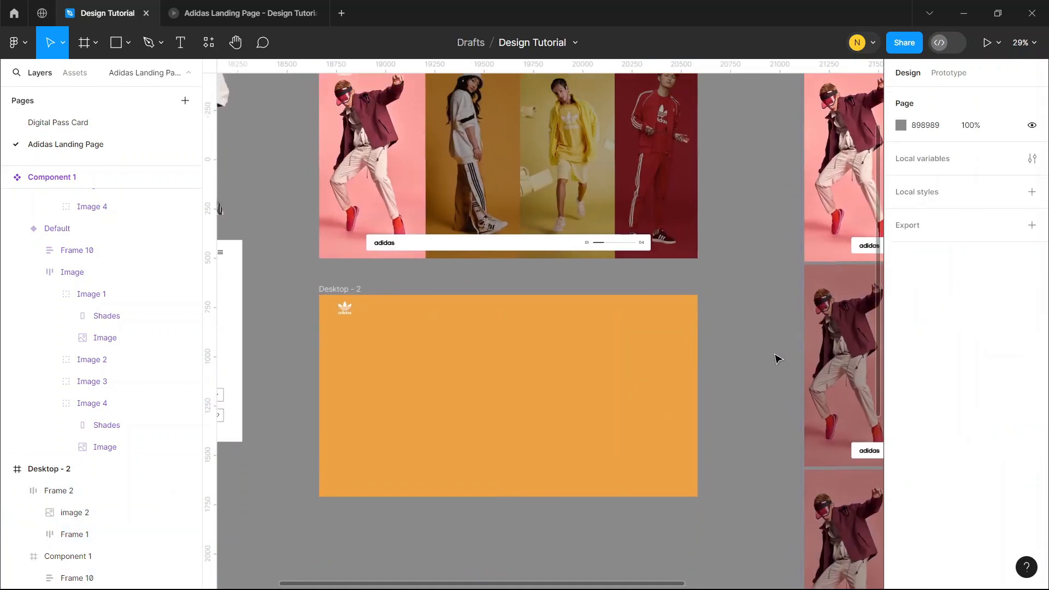
scroll(704, 356, "left", 3)
scroll(703, 356, "up", 2)
scroll(702, 357, "up", 2)
scroll(701, 356, "left", 2)
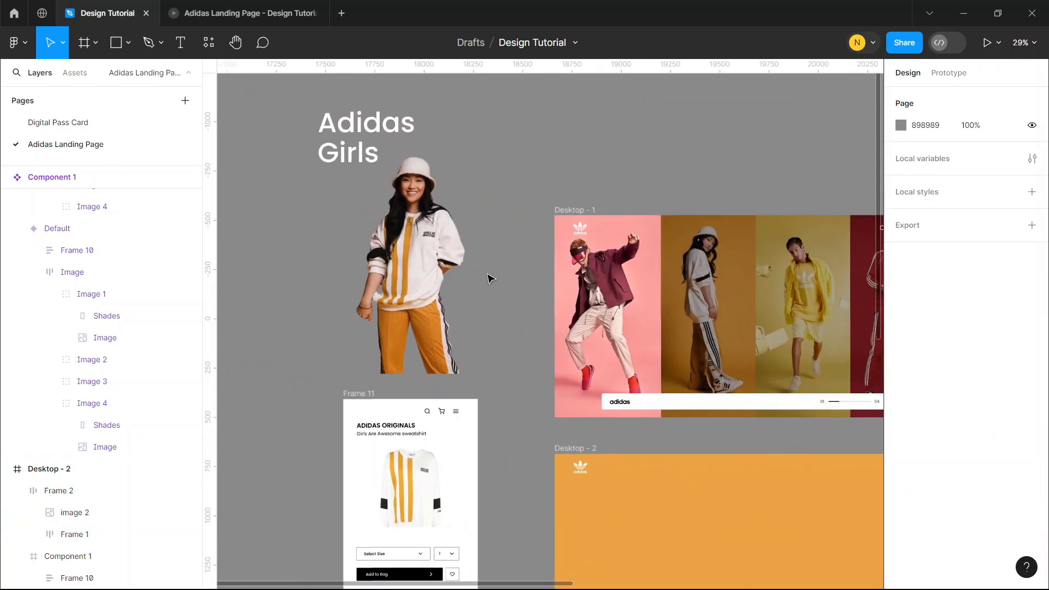
left_click(421, 254)
left_click_drag(415, 249, 547, 461)
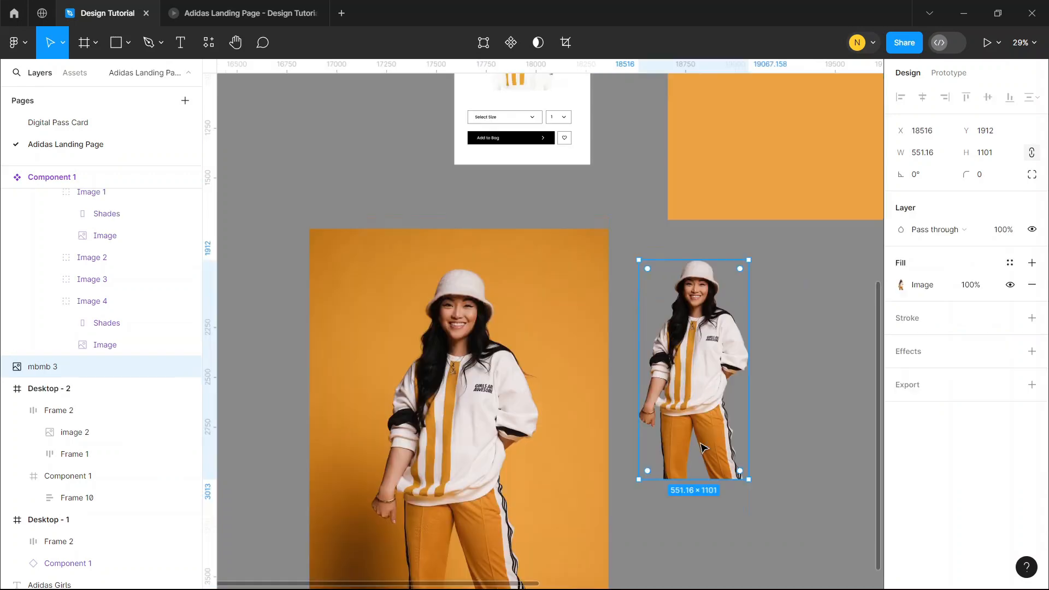
scroll(695, 440, "down", 3)
left_click(476, 317)
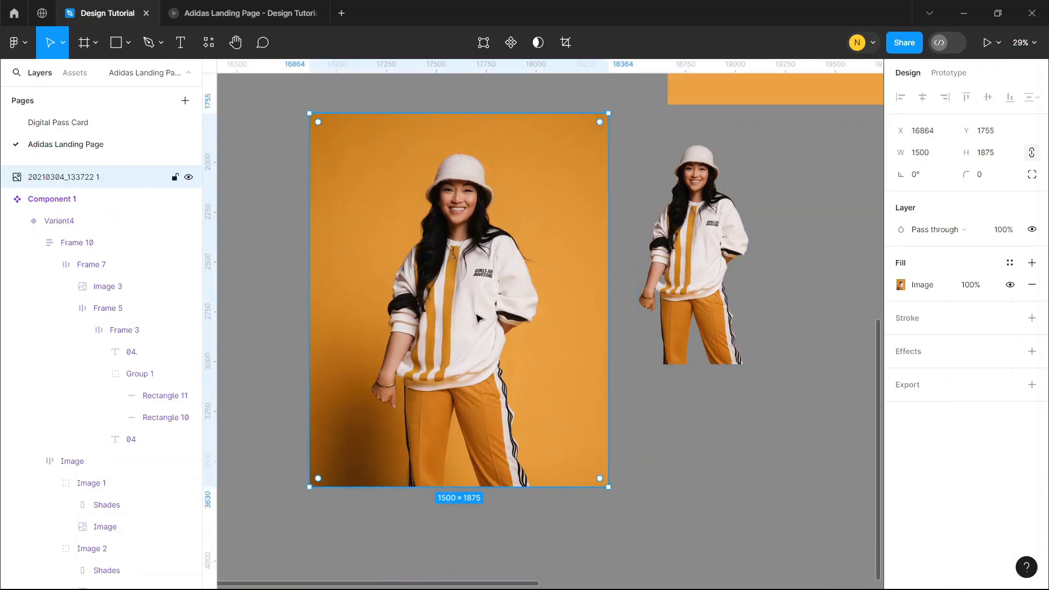
left_click(704, 289)
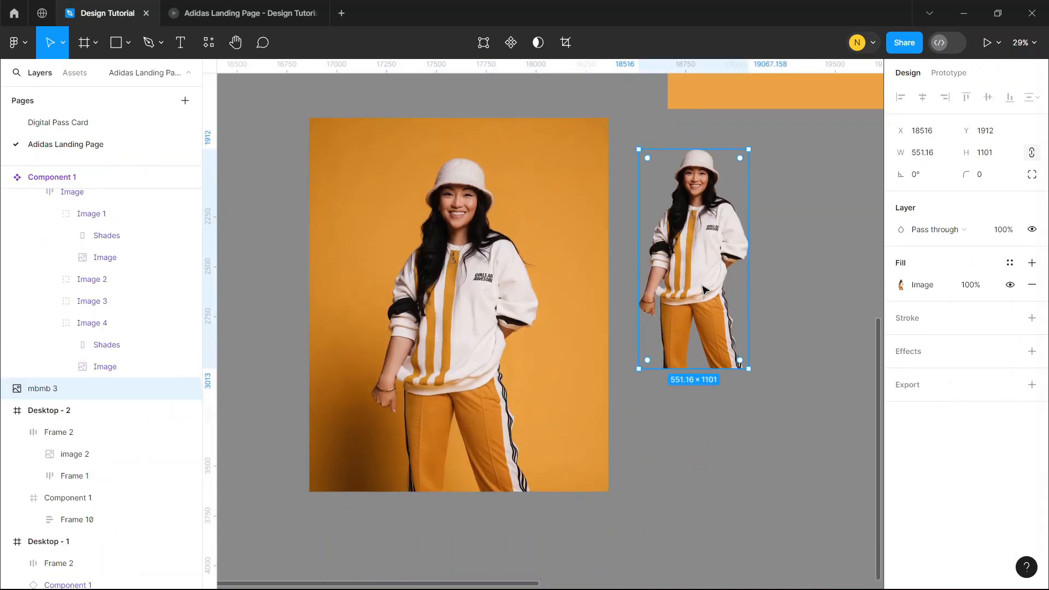
scroll(705, 288, "up", 2)
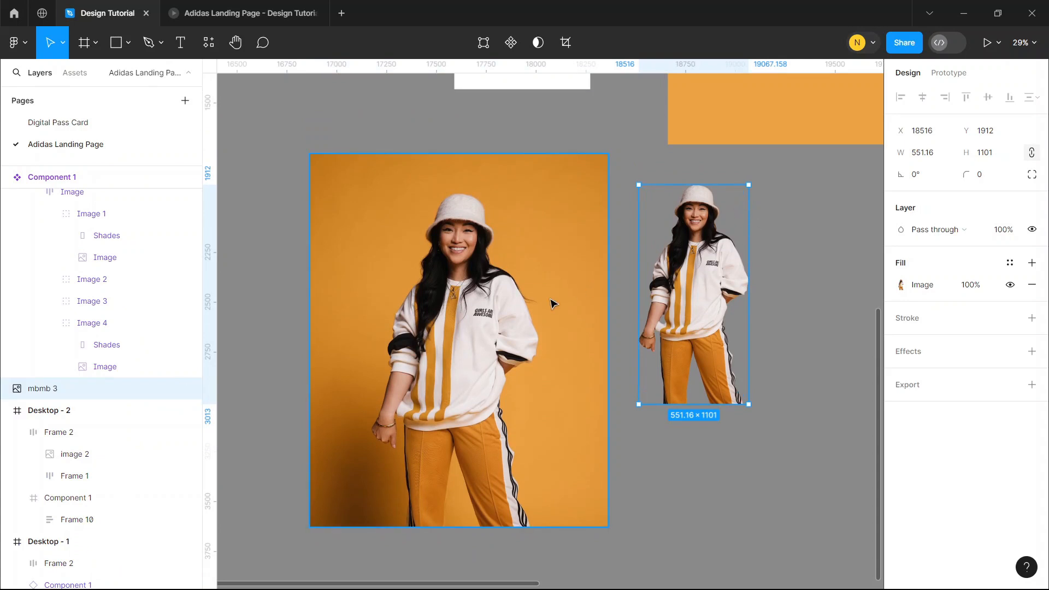
Find the Remove BG plugin and run it on the original orange-background model photo
left_click(473, 305)
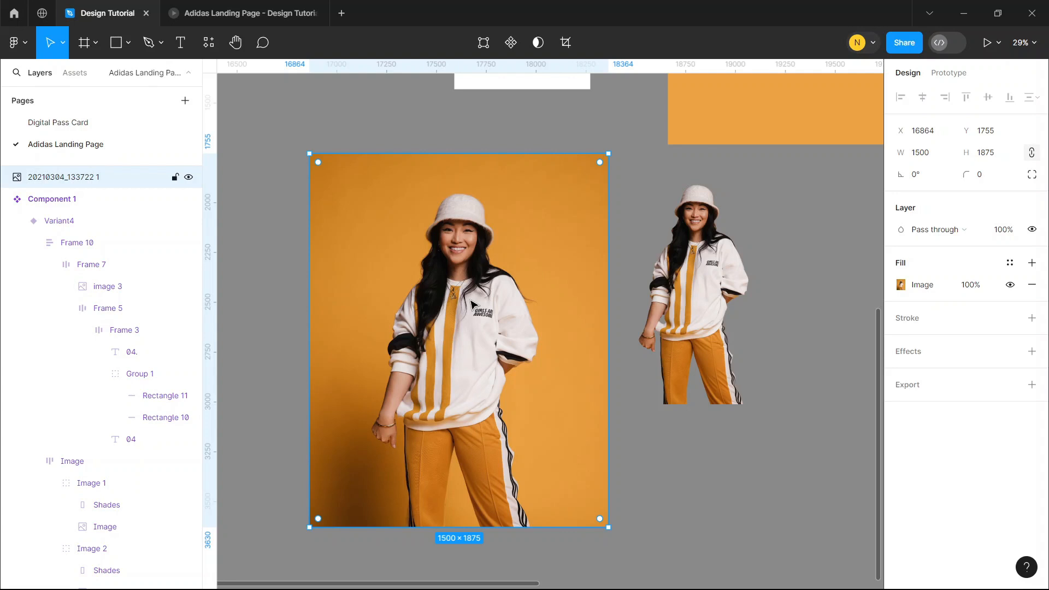
right_click(471, 304)
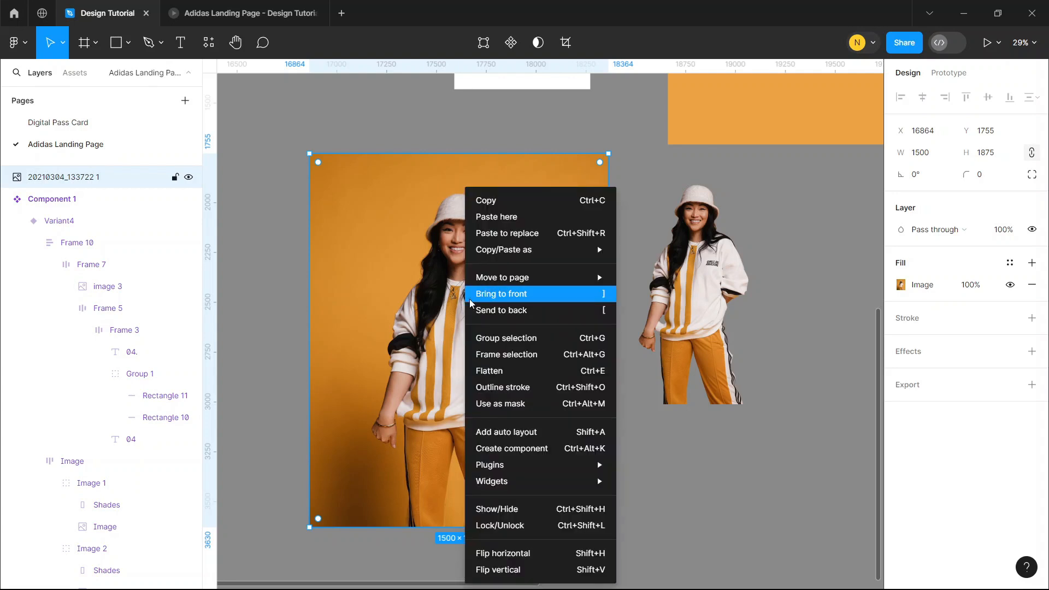
mouse_move(506, 468)
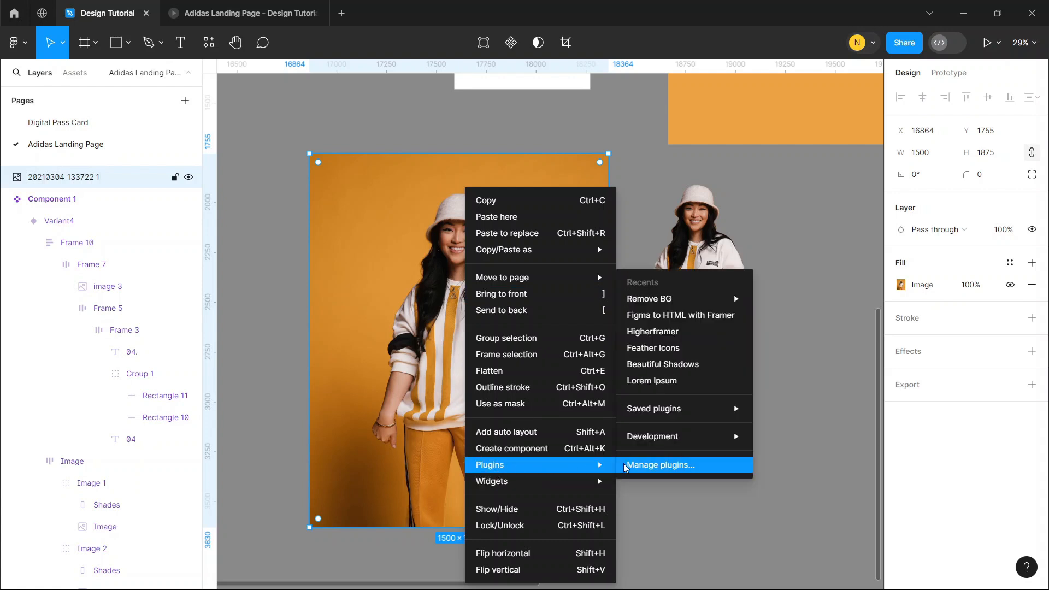
mouse_move(663, 303)
left_click(663, 465)
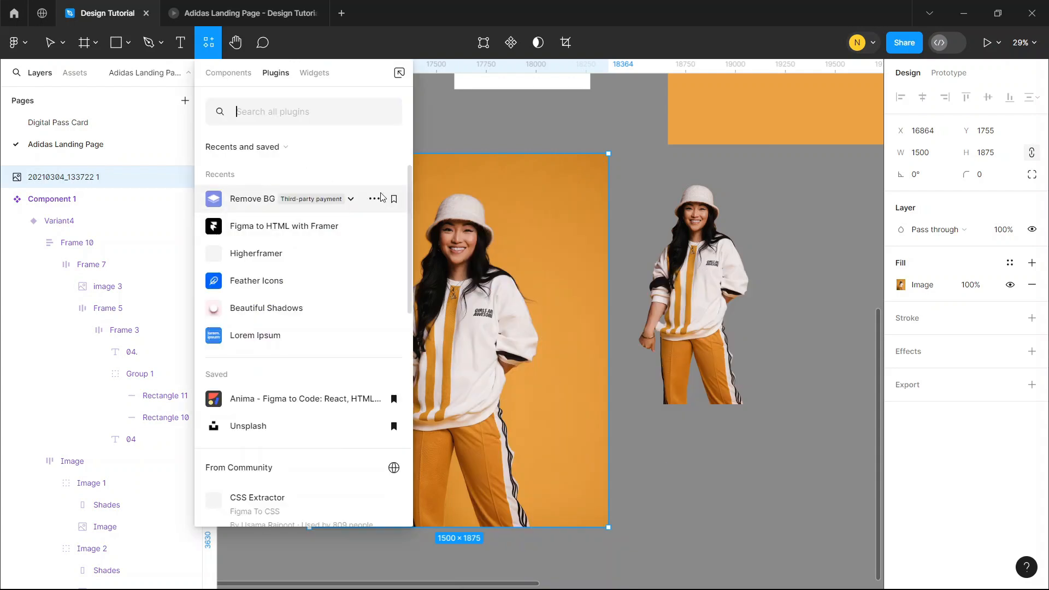
type("remove")
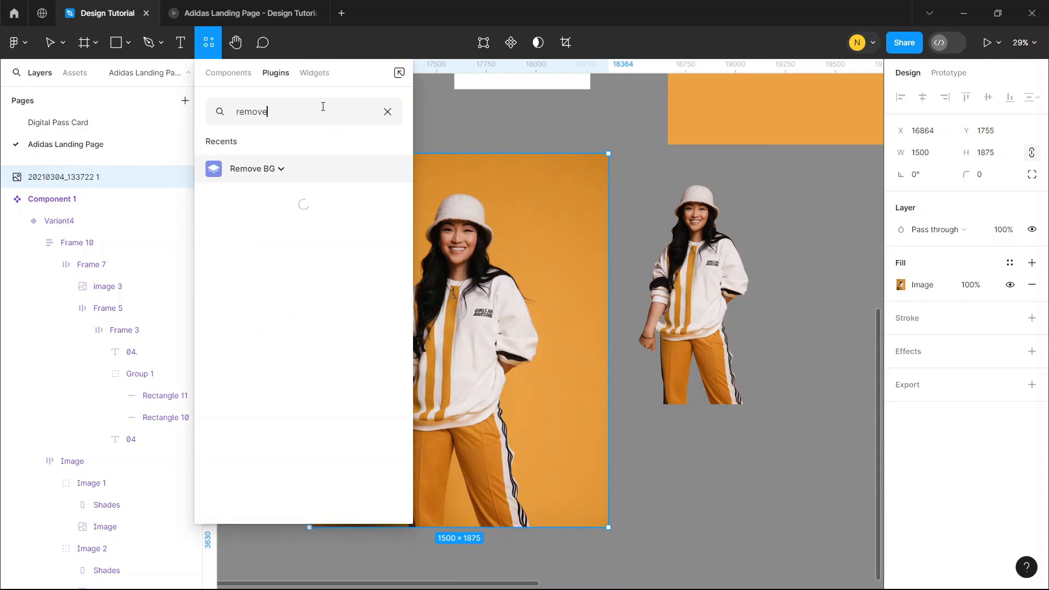
left_click(242, 174)
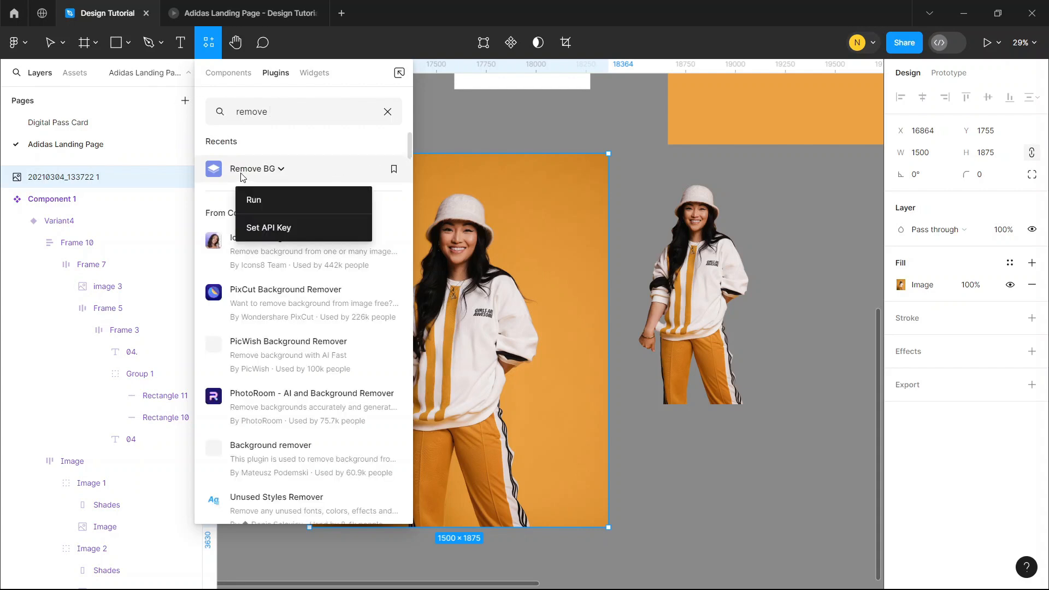
left_click(266, 202)
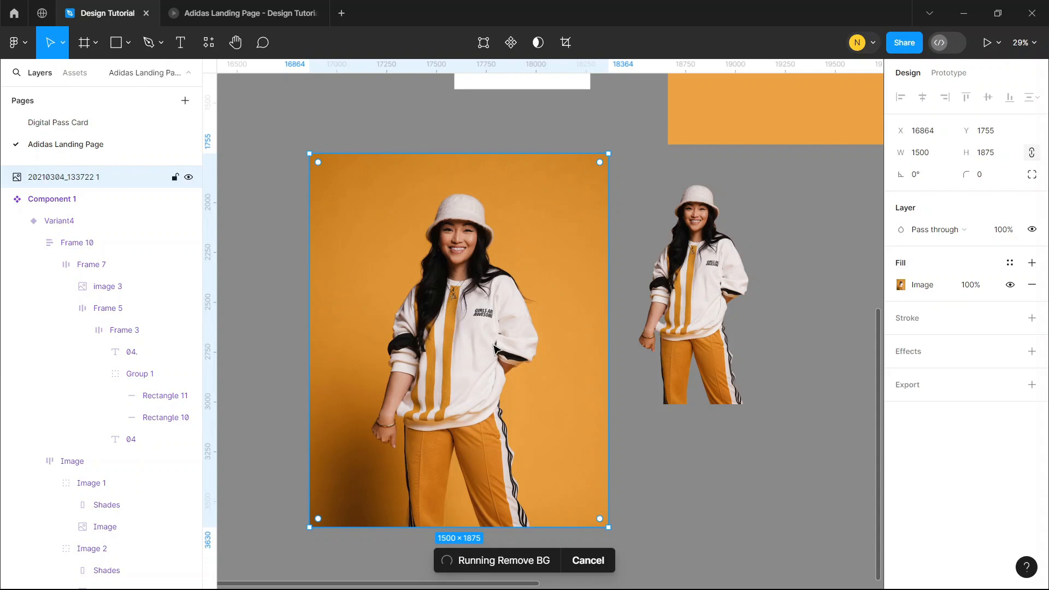
Examine the edges of the newly processed photo and of the mbmb 3 cutout up close
left_click(697, 285)
scroll(489, 258, "up", 5)
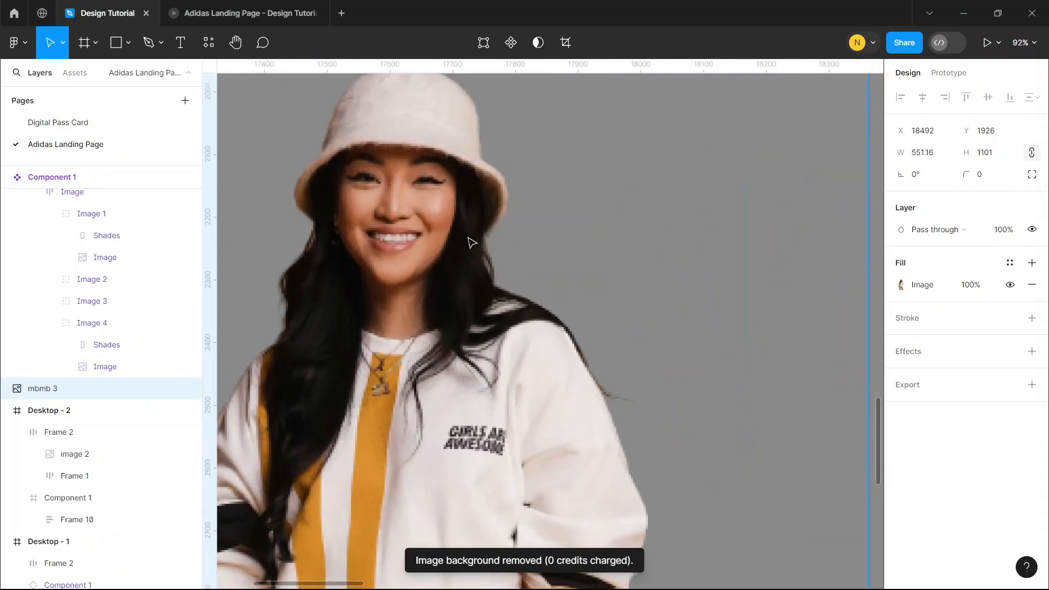
scroll(472, 242, "down", 5)
scroll(601, 218, "right", 5)
scroll(663, 206, "up", 6)
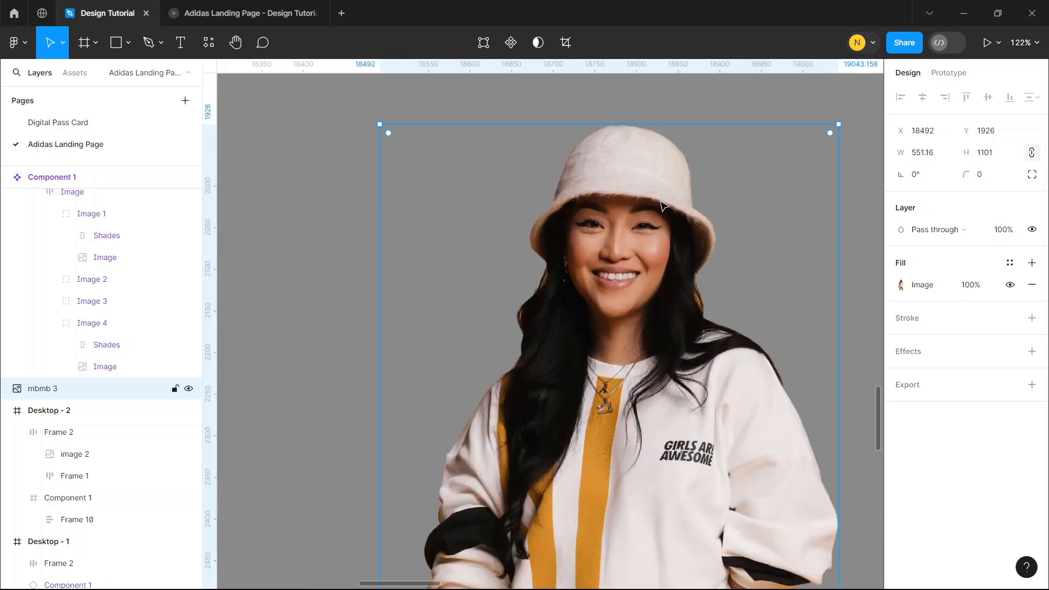
scroll(663, 206, "up", 2)
scroll(590, 273, "down", 5)
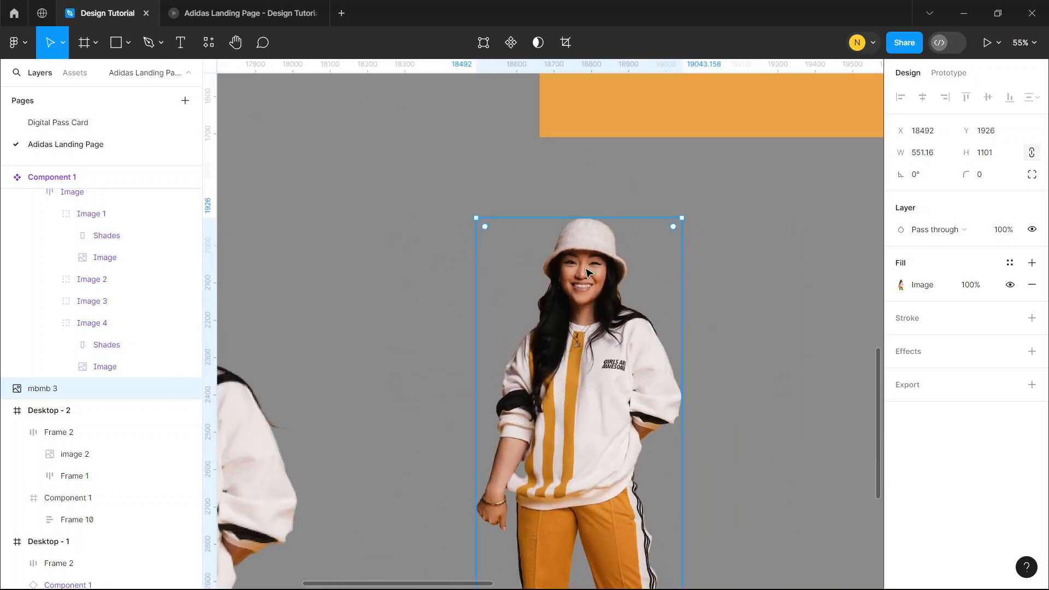
scroll(586, 271, "down", 5)
scroll(547, 306, "left", 3)
Delete the large 1500 × 1875 model photo and move the mbmb 3 cutout into Desktop - 2 at X 367, Y 179
left_click(426, 294)
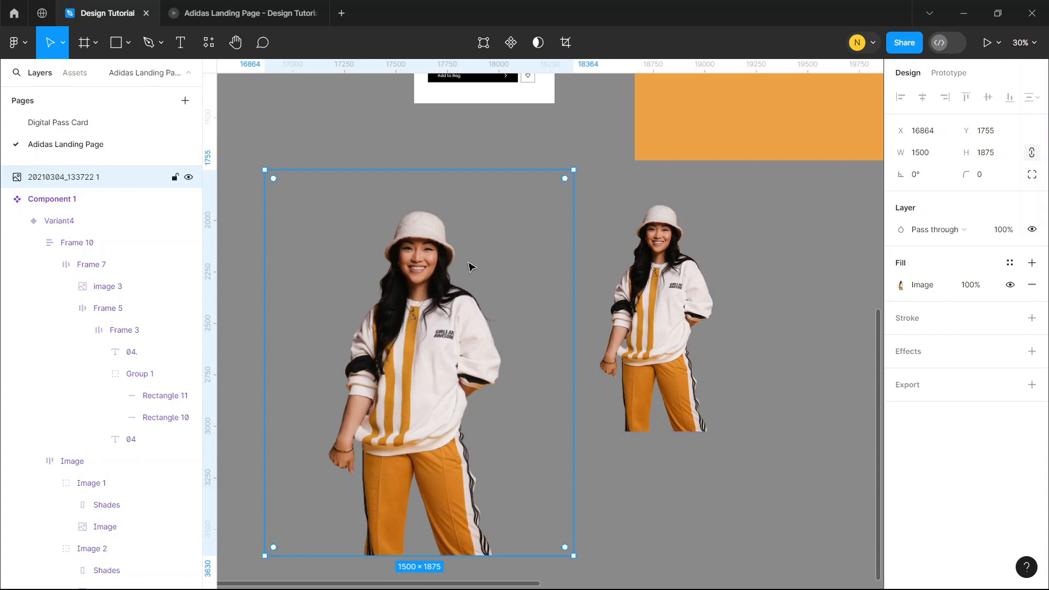
key("Delete")
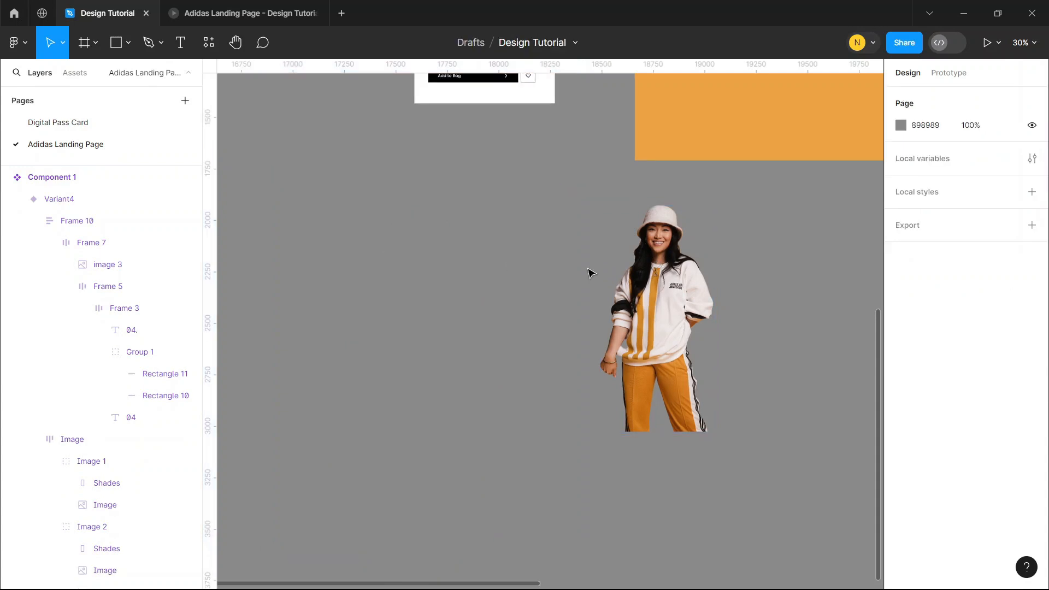
left_click(656, 274)
left_click_drag(731, 234, 527, 376)
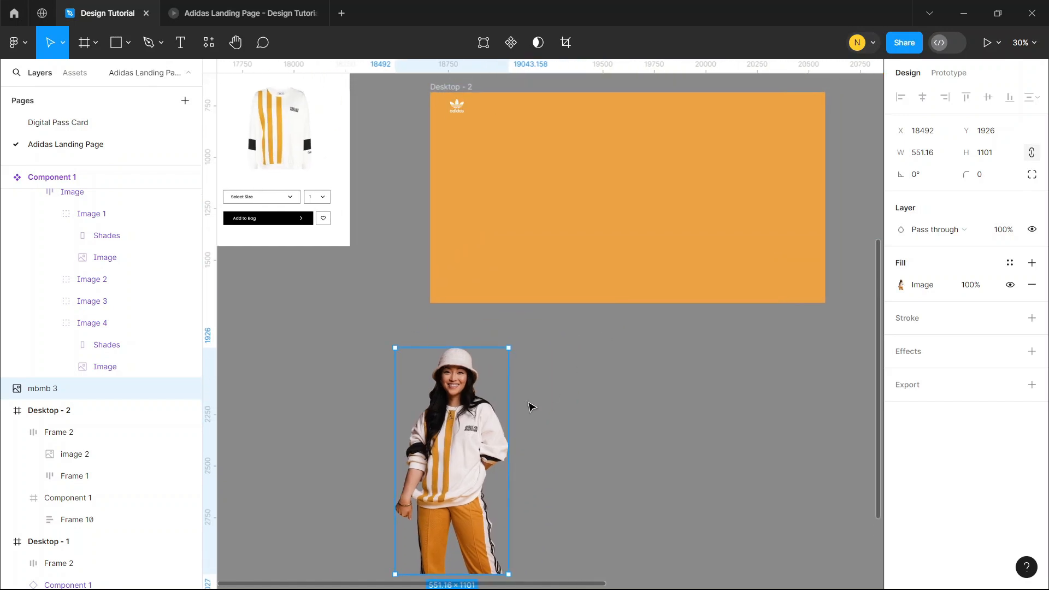
left_click_drag(475, 433, 580, 213)
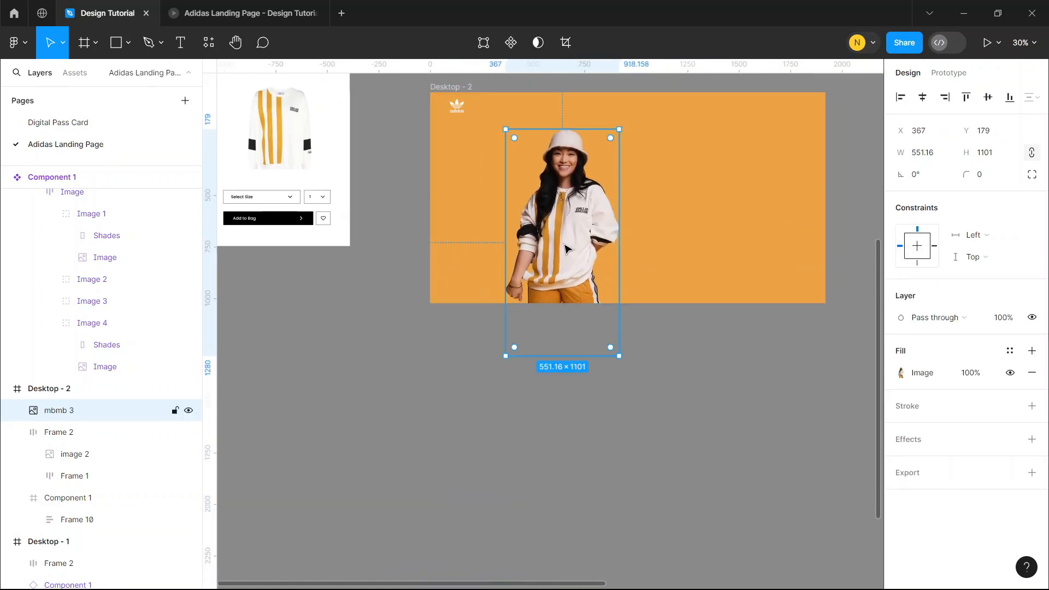
Crop the lower part of the model cutout to the bottom edge of Desktop - 2, making it 845 high
left_click(901, 372)
left_click(742, 296)
left_click(750, 325)
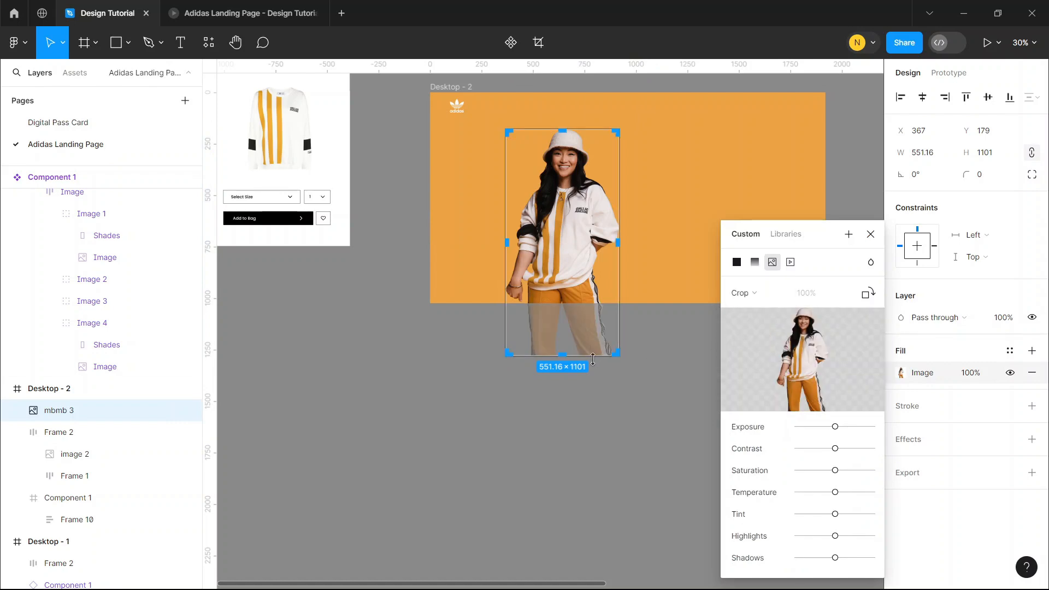
left_click_drag(566, 354, 566, 303)
left_click(870, 234)
scroll(579, 240, "up", 3)
scroll(580, 260, "up", 1)
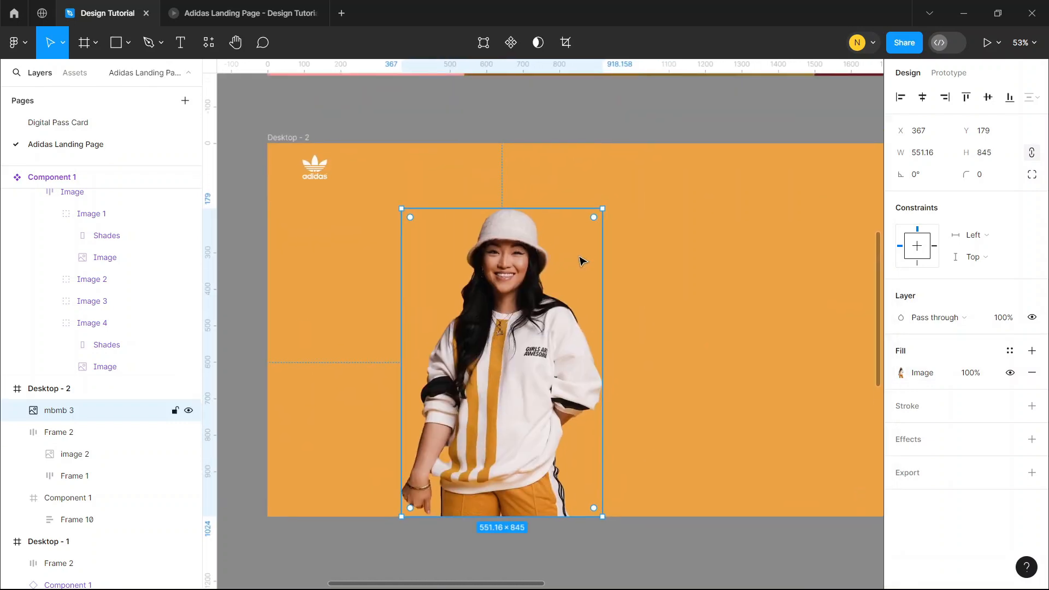
Move the Adidas Girls heading into Desktop - 2, partly behind the model cutout
scroll(581, 256, "down", 3)
scroll(534, 238, "up", 8)
scroll(533, 239, "left", 4)
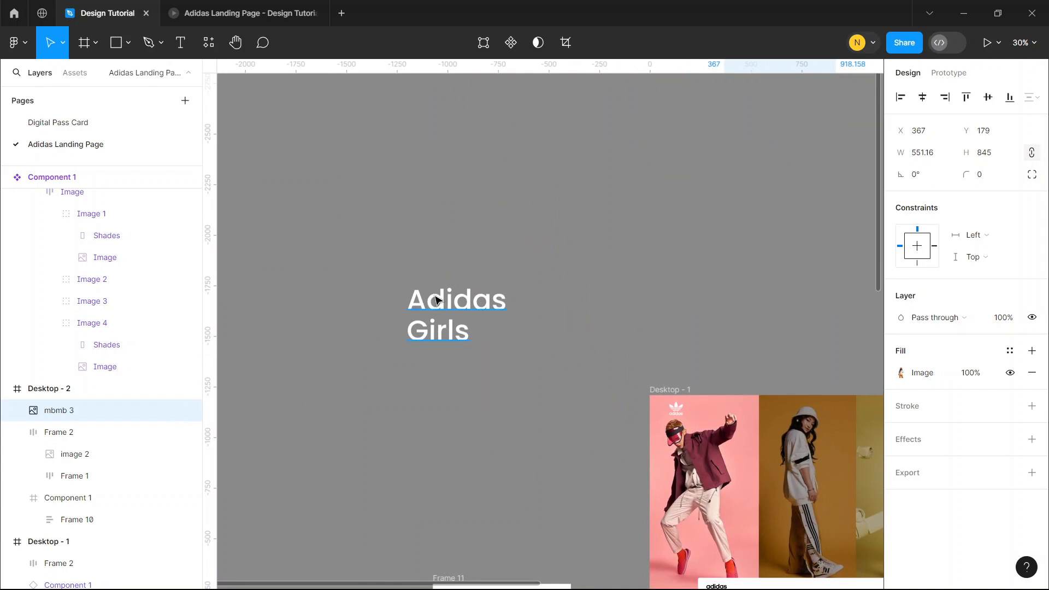
left_click(456, 312)
scroll(538, 412, "down", 5)
left_click_drag(468, 314, 355, 397)
scroll(383, 393, "up", 4)
scroll(356, 389, "down", 3)
Group the Adidas Girls heading with the model cutout and shift the group slightly right to X 74
left_click(459, 390, "shift")
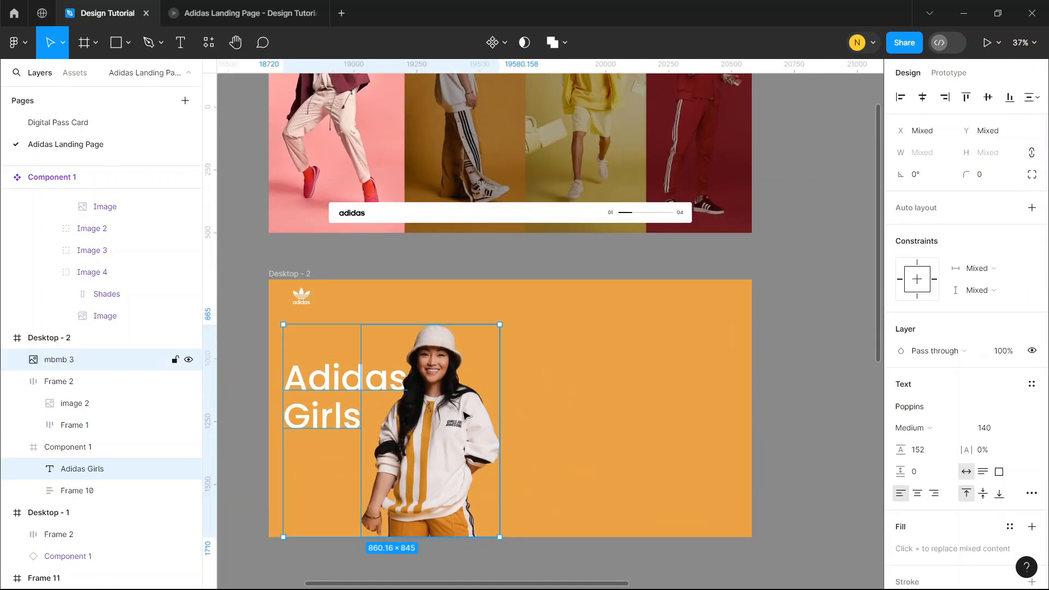
key("ctrl+g")
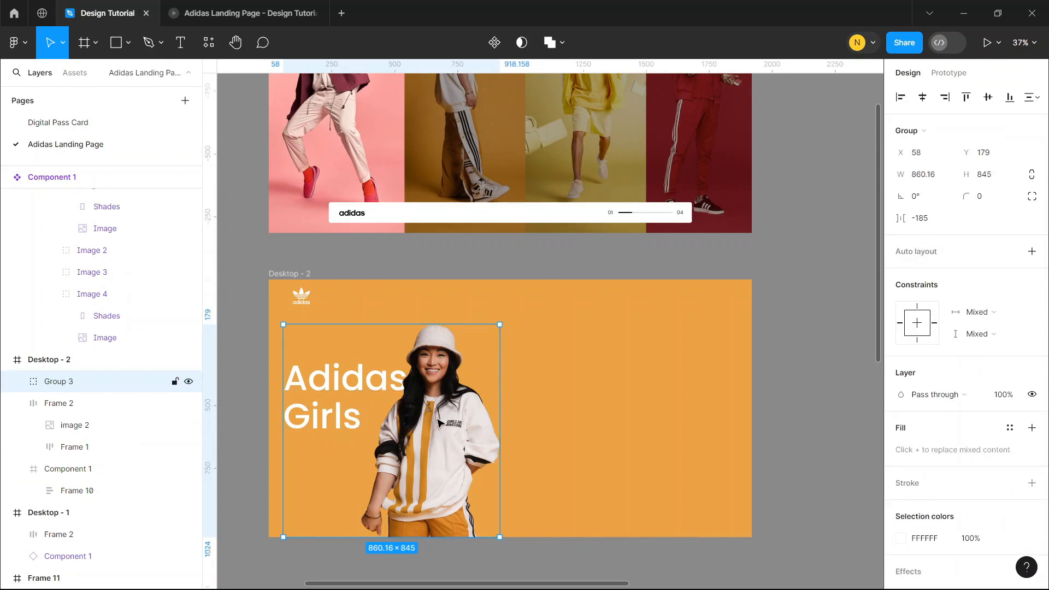
left_click_drag(440, 420, 443, 420)
left_click(543, 365)
Move the Frame 11 product card into Desktop - 2, flush with the frame's right edge and full height
scroll(543, 364, "down", 4)
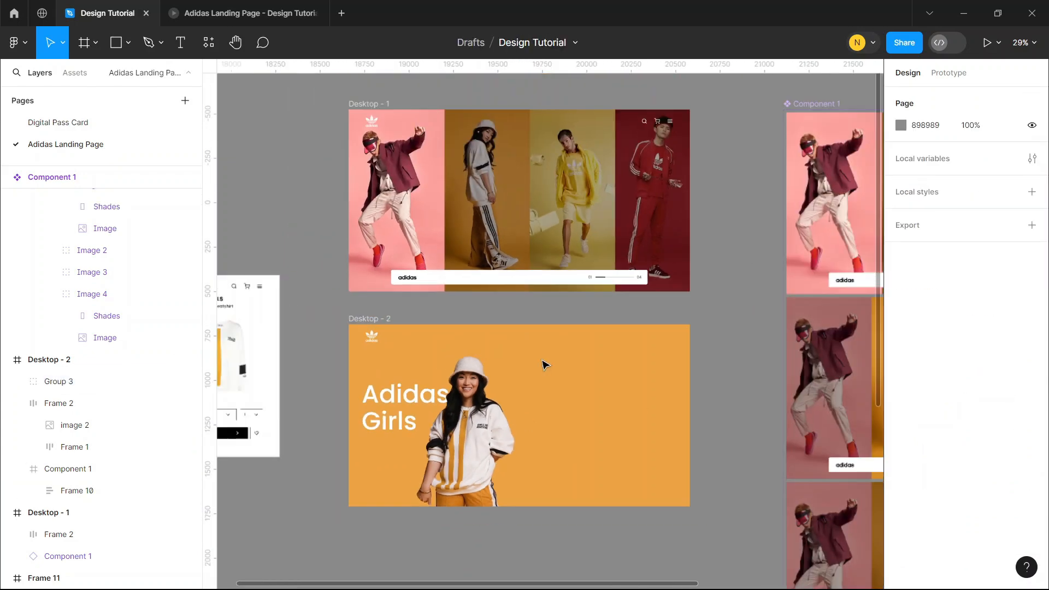
scroll(548, 364, "left", 3)
left_click_drag(340, 283, 719, 422)
scroll(708, 410, "up", 3)
scroll(708, 406, "down", 1)
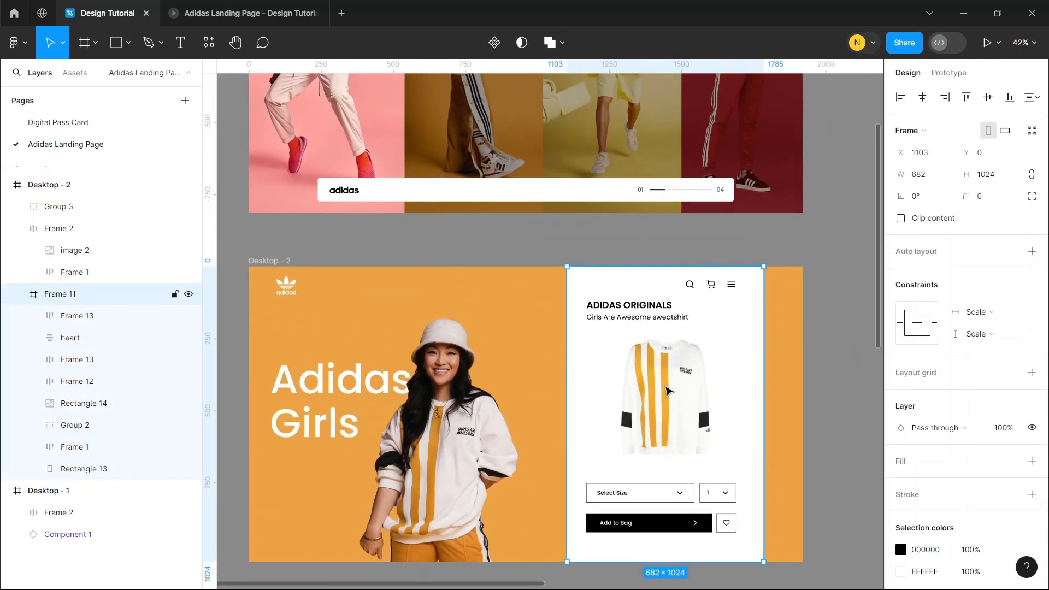
left_click_drag(666, 387, 705, 389)
left_click(836, 330)
Copy the Adidas Girls heading and model group from Desktop - 2 onto the empty canvas beyond Component 1
scroll(392, 280, "down", 3)
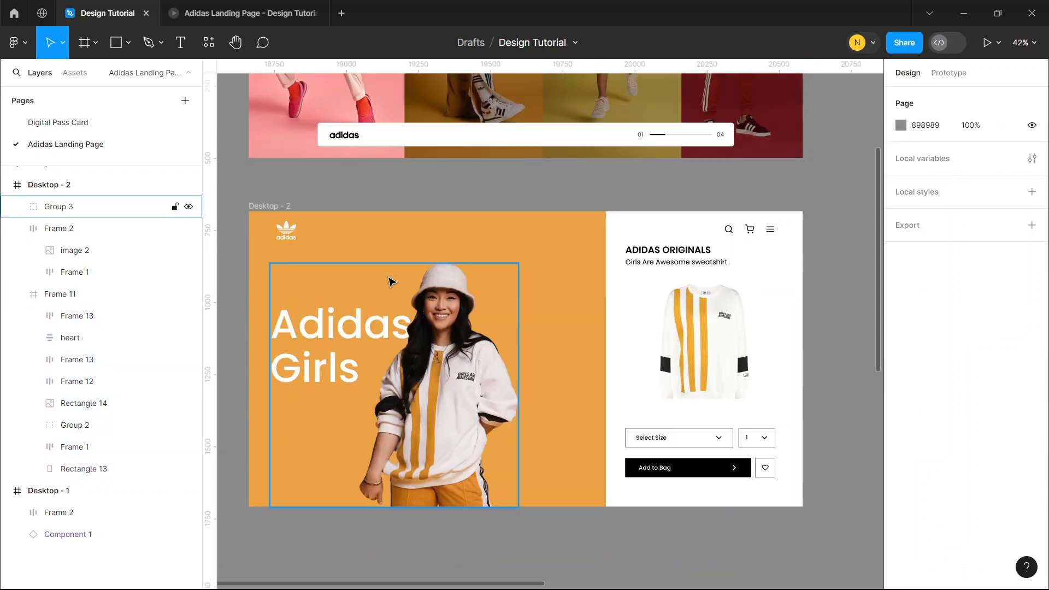
left_click(481, 321)
scroll(451, 314, "up", 1)
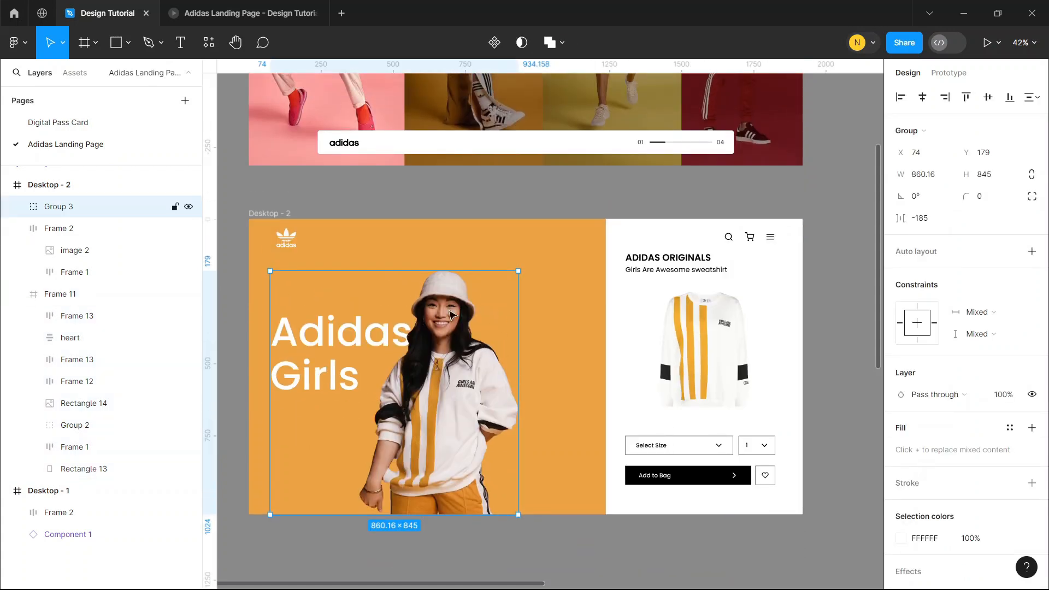
right_click(415, 343)
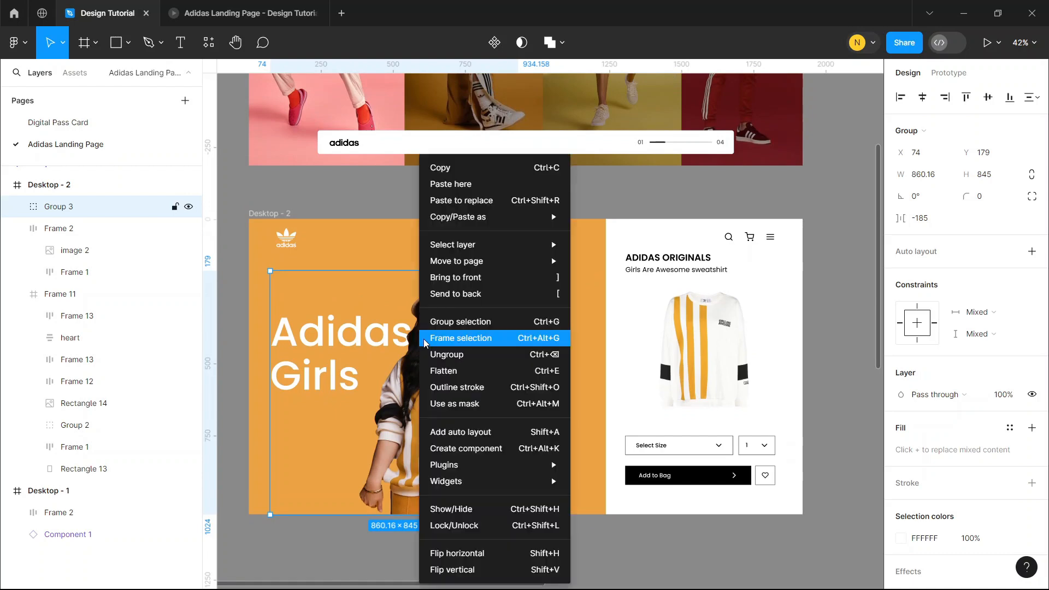
left_click(445, 166)
scroll(445, 166, "right", 5)
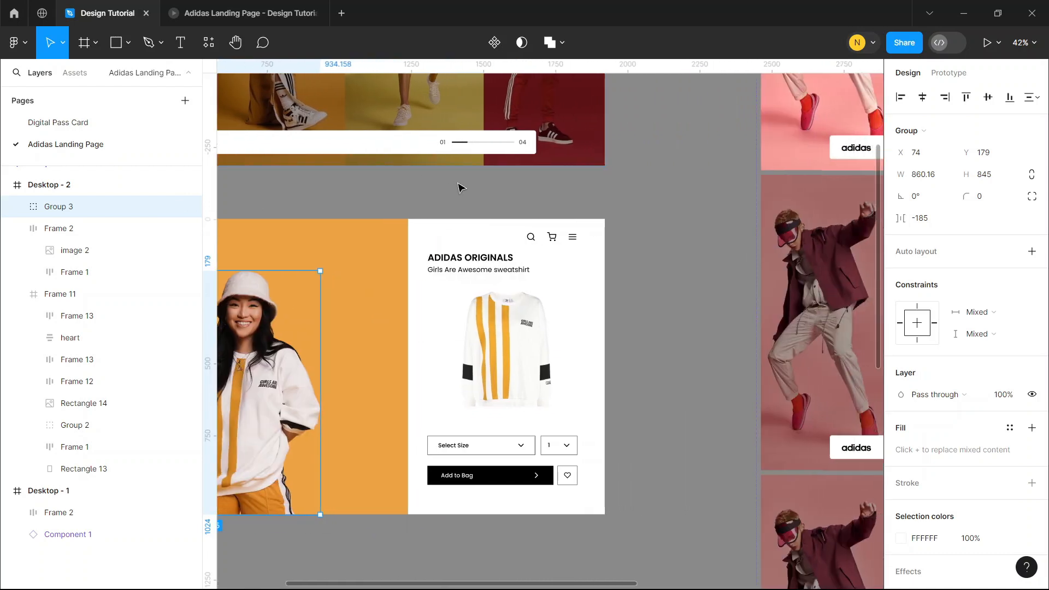
scroll(483, 265, "down", 3)
key("ctrl+v")
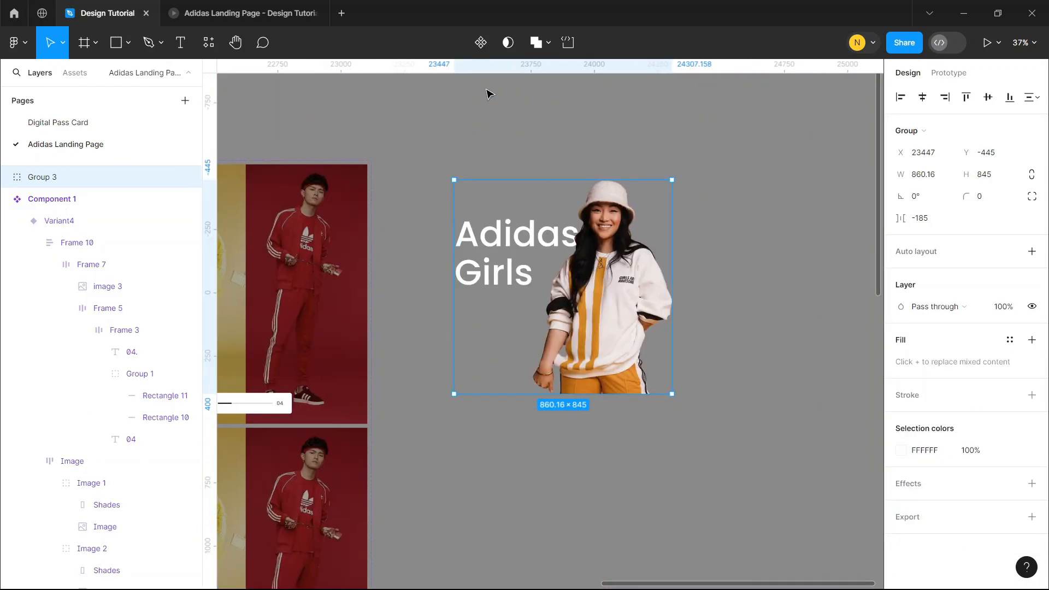
Turn the copied Adidas Girls group into a component and add a second variant to it
left_click(477, 49)
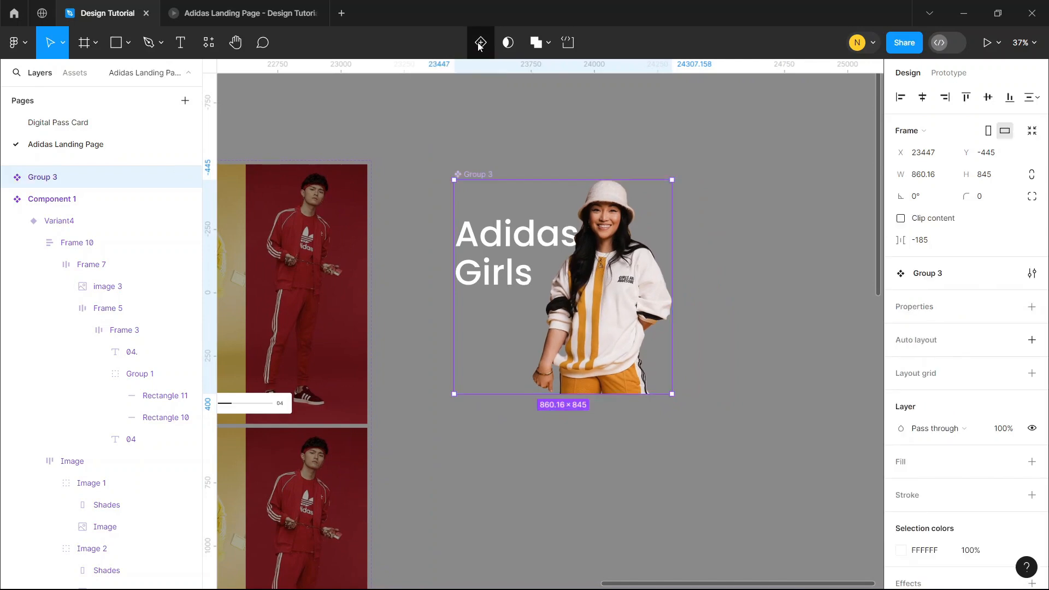
left_click(480, 47)
Move the model cutout in the Default variant straight down to Y 840
double_click(531, 222)
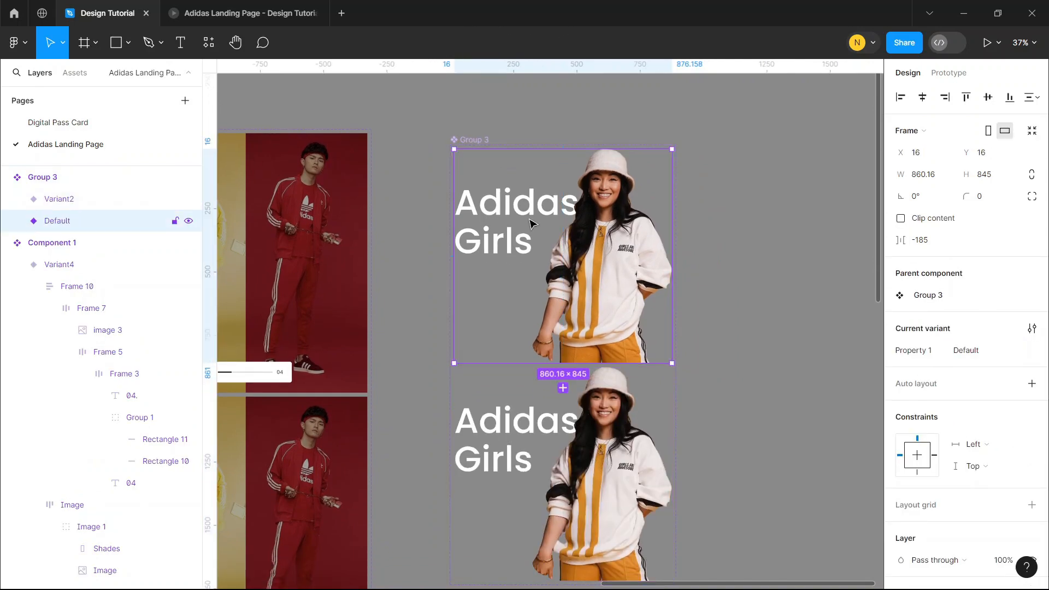
left_click(614, 241)
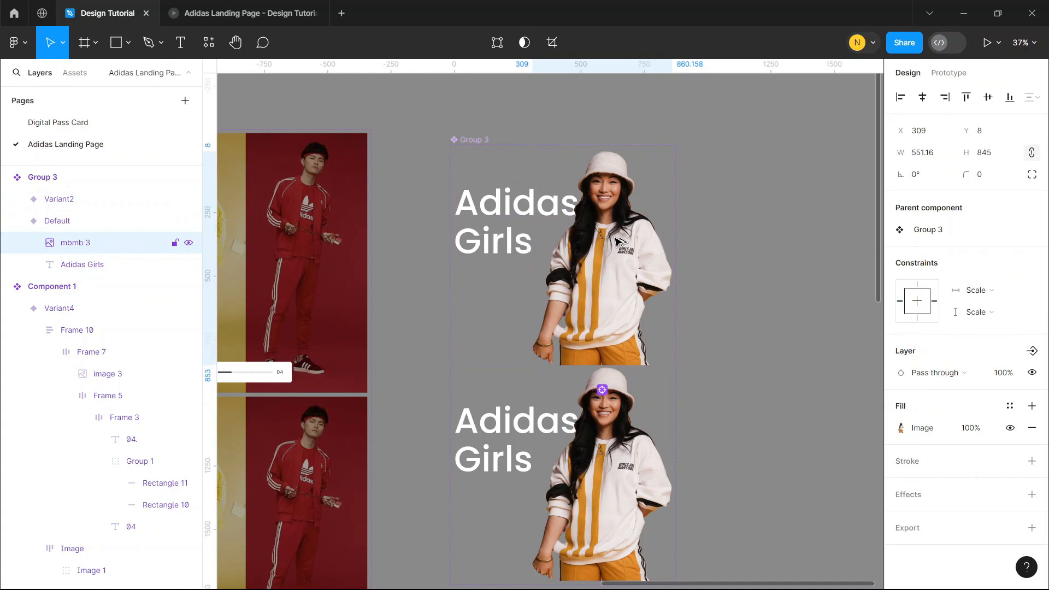
left_click_drag(614, 240, 614, 454)
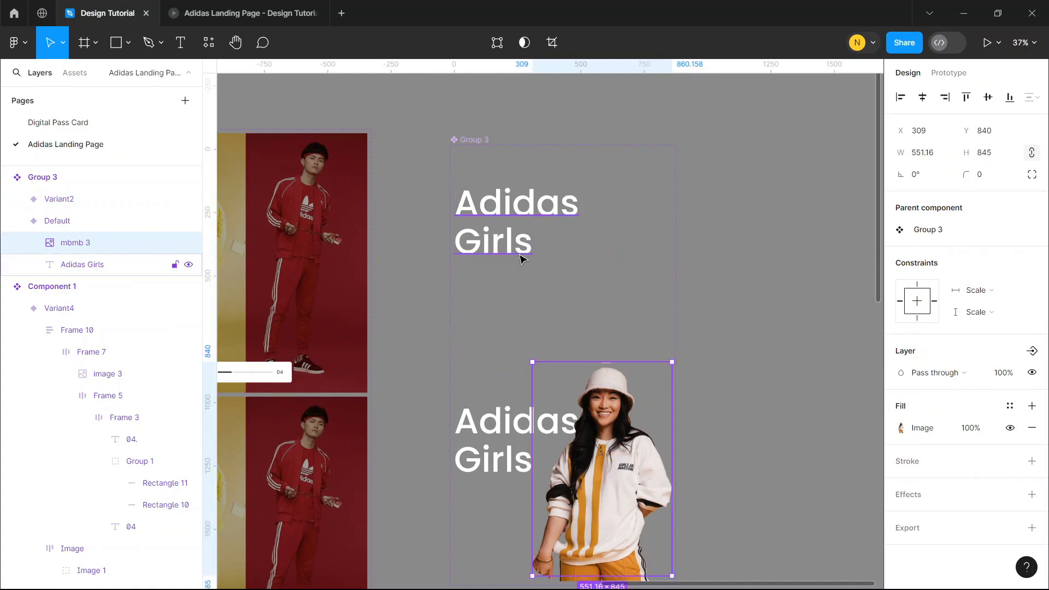
In the Default variant, shift the heading right to X 366 at 0% opacity and hide the model cutout
left_click(522, 253)
key("alt+d")
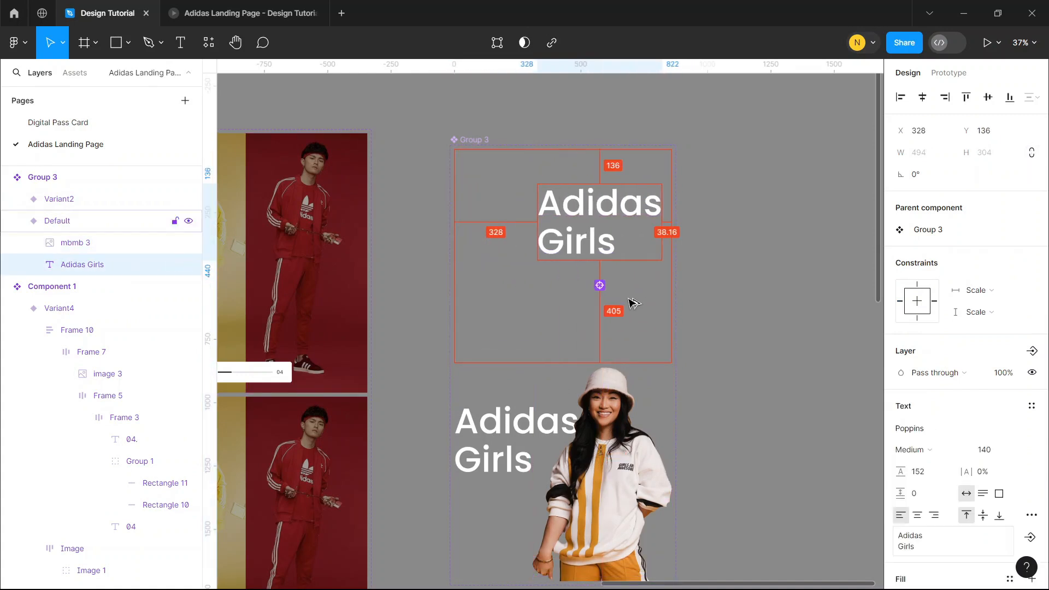
left_click(1005, 374)
type("0")
left_click(802, 367)
In Variant2, move the Adidas Girls heading right to X 367 behind the model and set its opacity to 0%
scroll(601, 437, "up", 3)
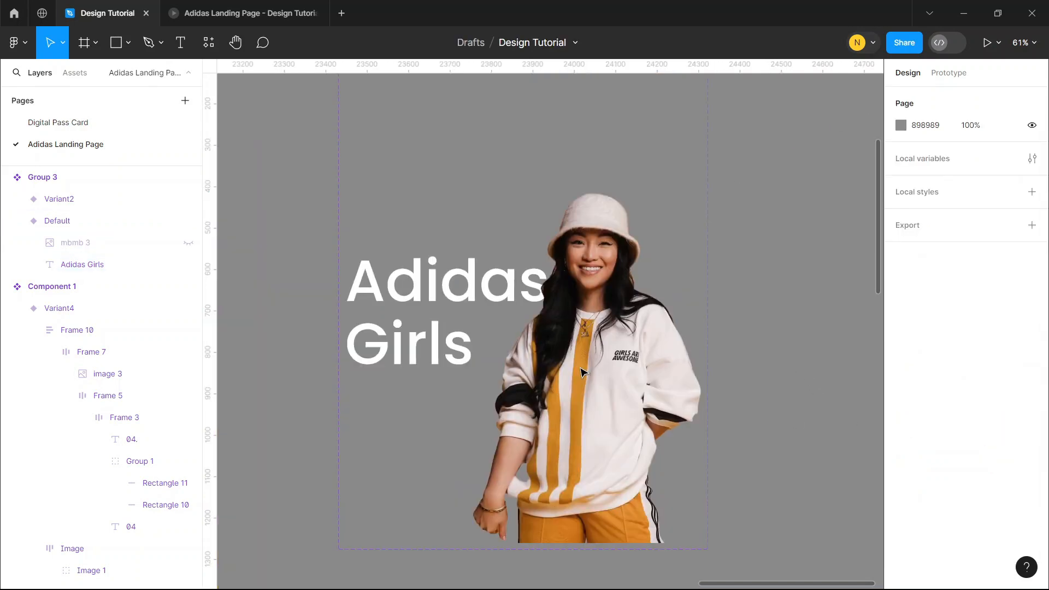
left_click(558, 352)
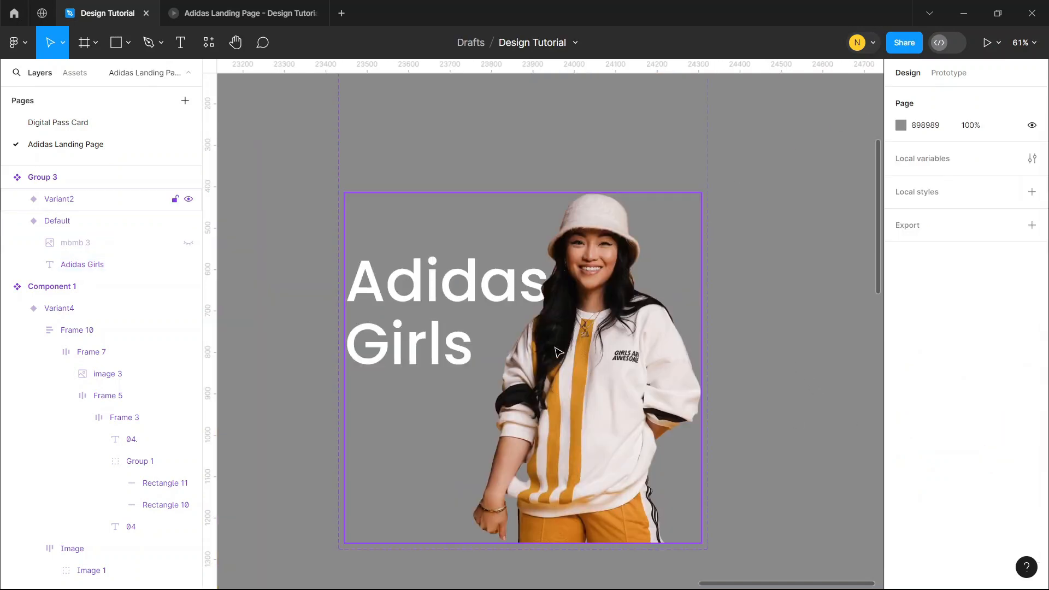
left_click(391, 299)
key("alt+shift+Right")
key("alt+shift+Right")
key("alt+shift+Right")
key("alt+shift+Right")
key("alt+shift+Right")
key("alt+shift+Right")
key("alt+shift+Right")
key("alt+shift+Right")
key("alt+shift+Right")
key("alt+shift+Right")
key("alt+shift+Right")
key("alt+shift+Right")
key("alt+shift+Right")
key("alt+shift+Right")
key("alt+shift+Right")
key("alt+shift+Right")
key("alt+shift+Right")
key("alt+shift+Right")
key("alt+shift+Right")
key("alt+shift+Right")
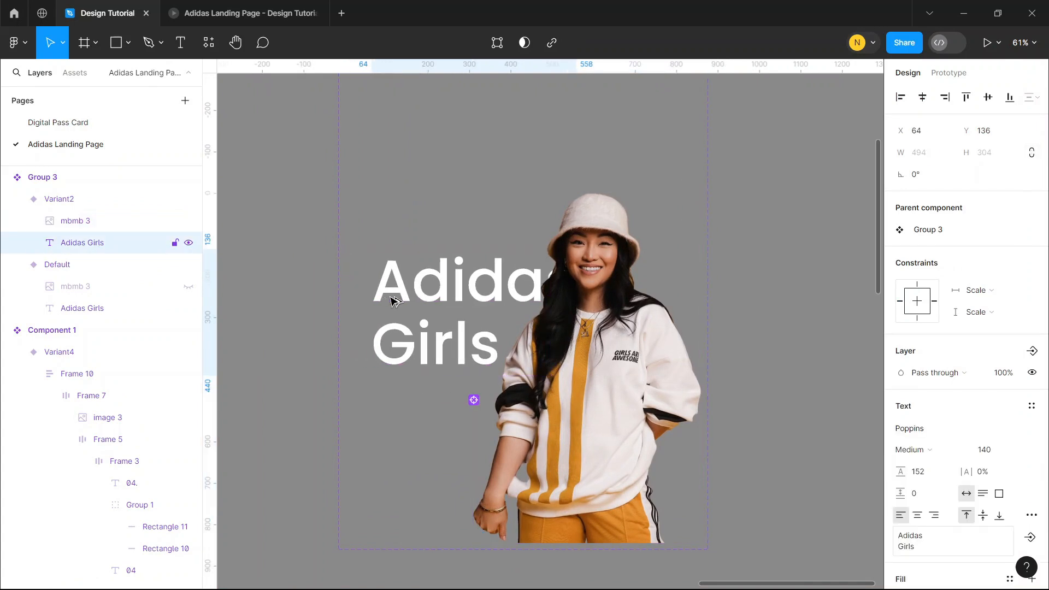
key("Left")
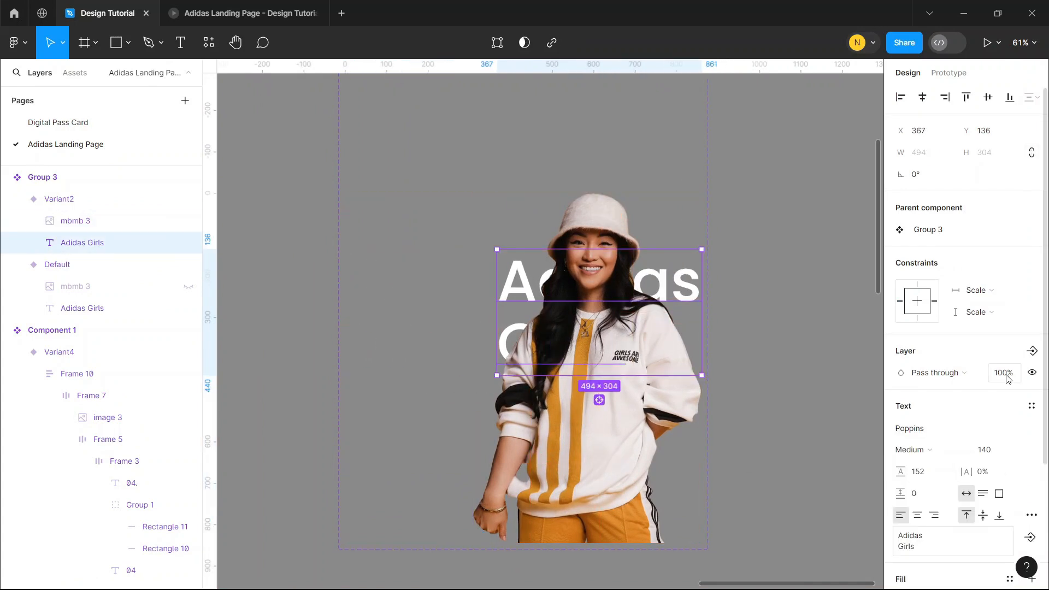
type("0")
left_click(826, 374)
Add a third variant to the Adidas Girls component, based on Variant2
left_click(602, 324)
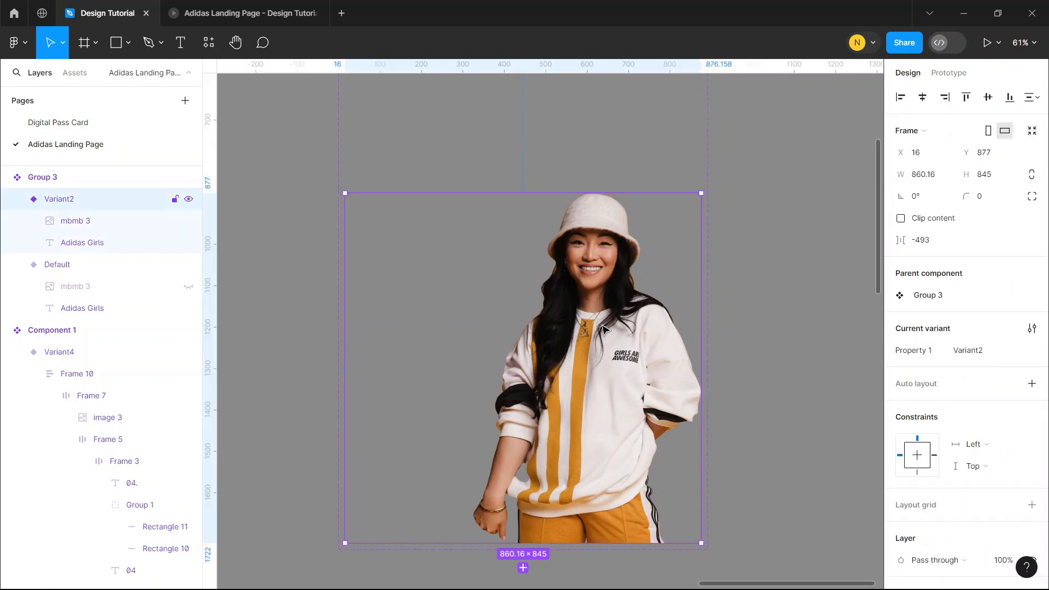
scroll(601, 322, "down", 2)
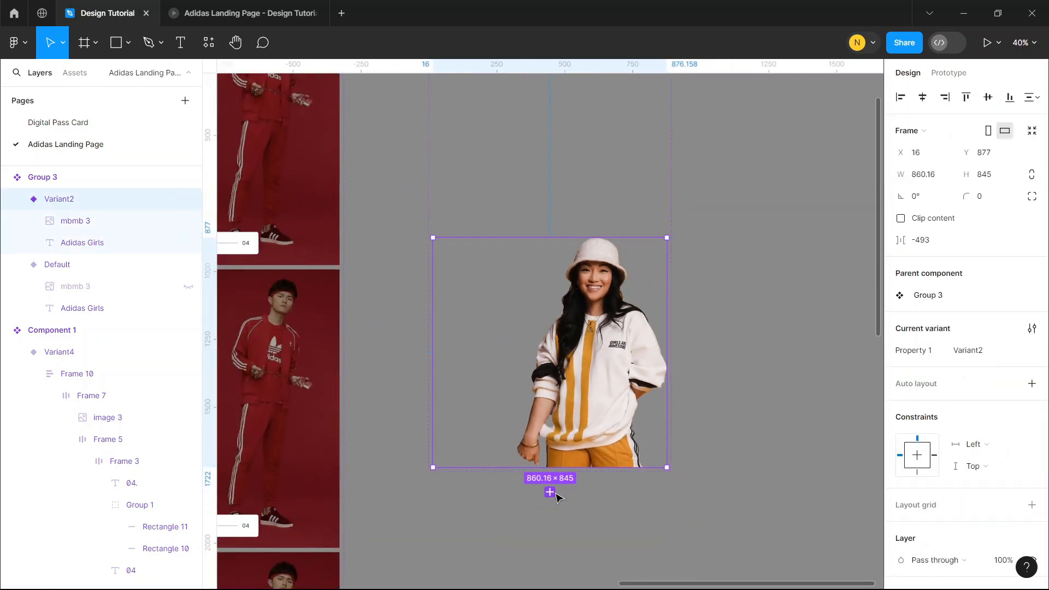
left_click(549, 492)
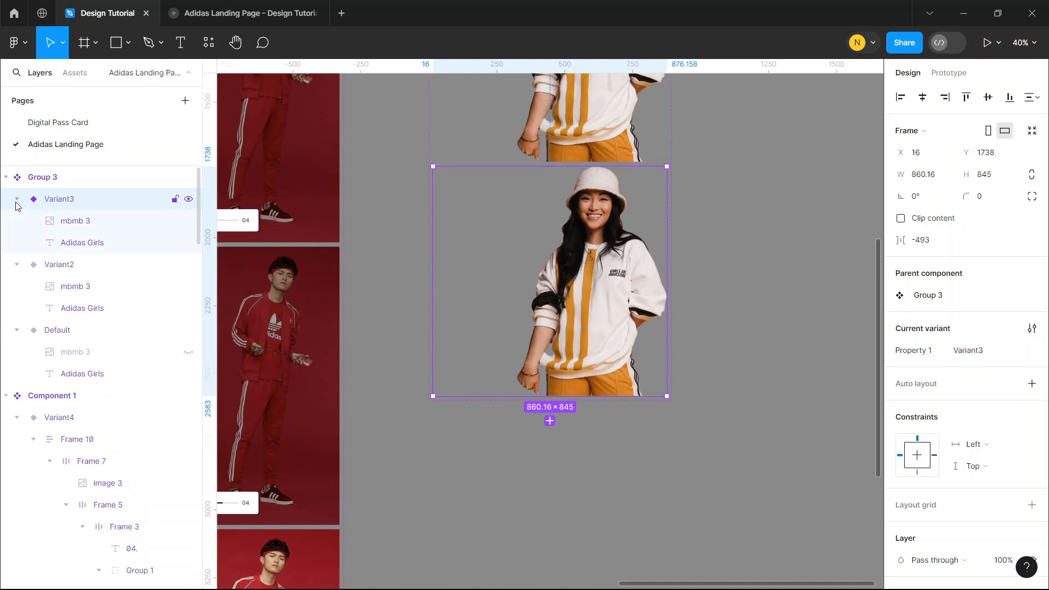
In Variant3, move the transparent Adidas Girls heading left to X 135 and set its opacity to 100%
left_click(120, 241)
key("shift+Left")
key("shift+Left")
key("shift+Left")
key("shift+Left")
key("shift+Left")
key("shift+Left")
key("shift+Left")
key("shift+Left")
key("shift+Left")
key("shift+Left")
key("shift+Left")
key("shift+Left")
key("shift+Left")
key("shift+Left")
key("shift+Left")
key("shift+Left")
key("shift+Left")
key("shift+Left")
key("shift+Left")
key("shift+Left")
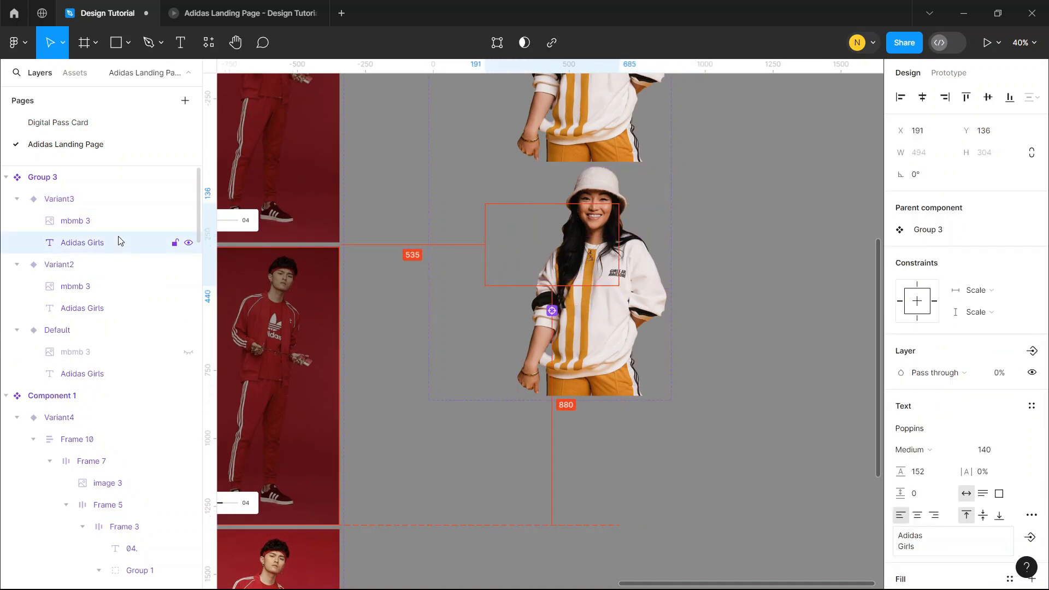
type("10")
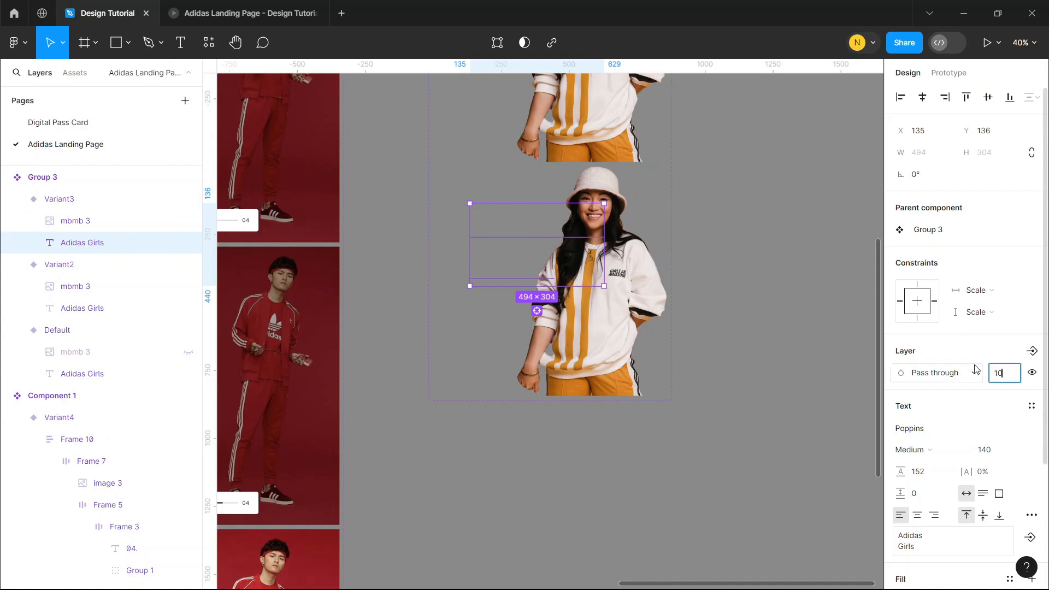
type("0")
left_click(716, 304)
Move the Variant3 heading further left until it starts near the variant's left edge, with its end beside the model
double_click(524, 250)
left_click(492, 249)
key("shift+Left")
key("shift+Left")
key("shift+Left")
key("shift+Left")
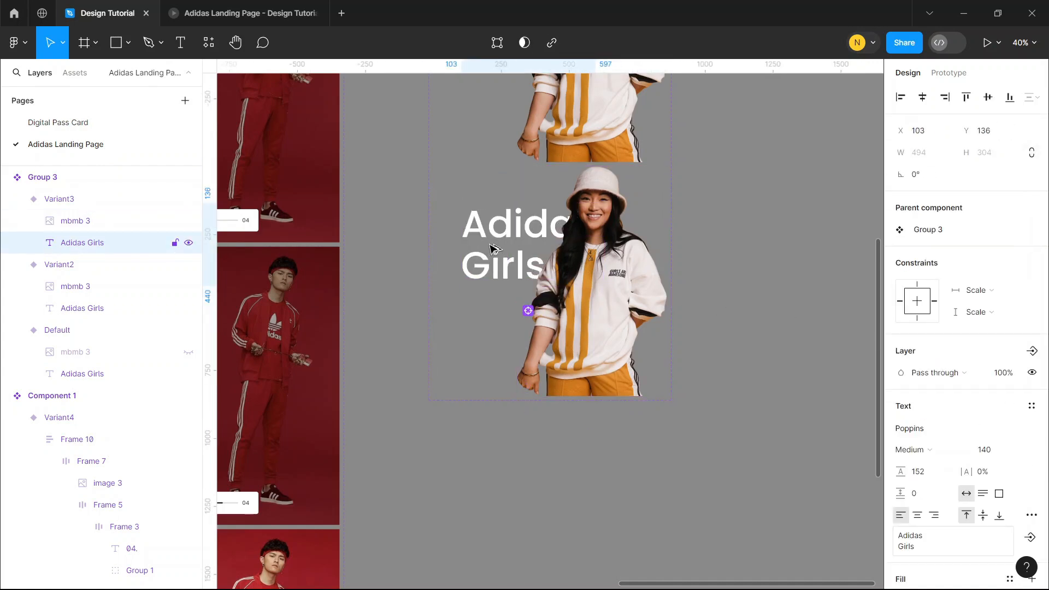
key("shift+Left")
key("shift+Left")
key("shift+Left")
key("shift+Left")
key("shift+Left")
key("shift+Left")
key("shift+Left")
key("shift+Left")
key("shift+Left")
key("shift+Left")
key("shift+Left")
key("shift+Left")
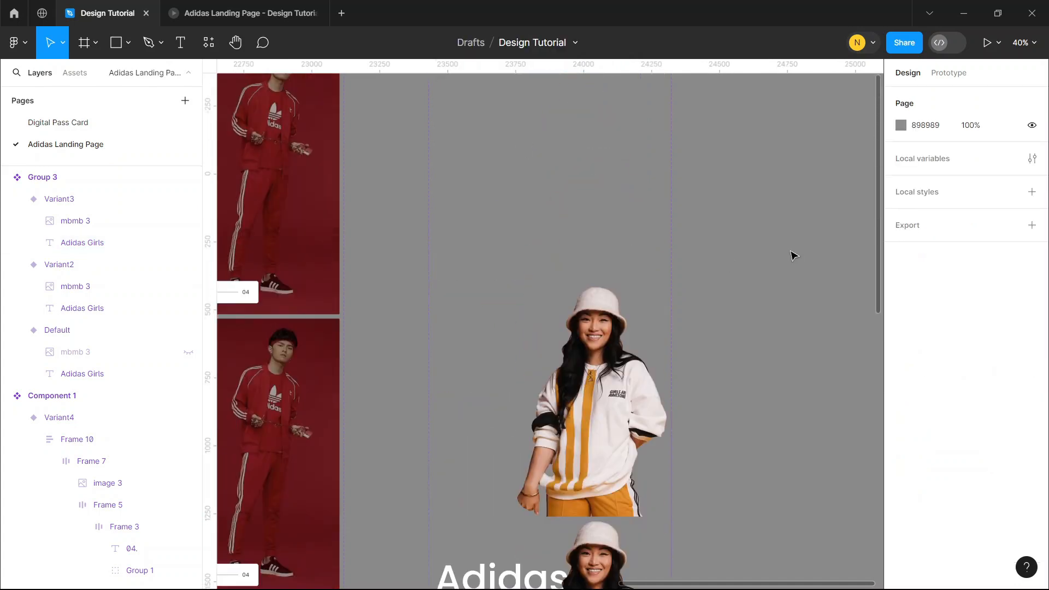
Connect the Default variant to Variant2 with a Smart animate interaction triggered after a 300 ms delay
left_click(955, 74)
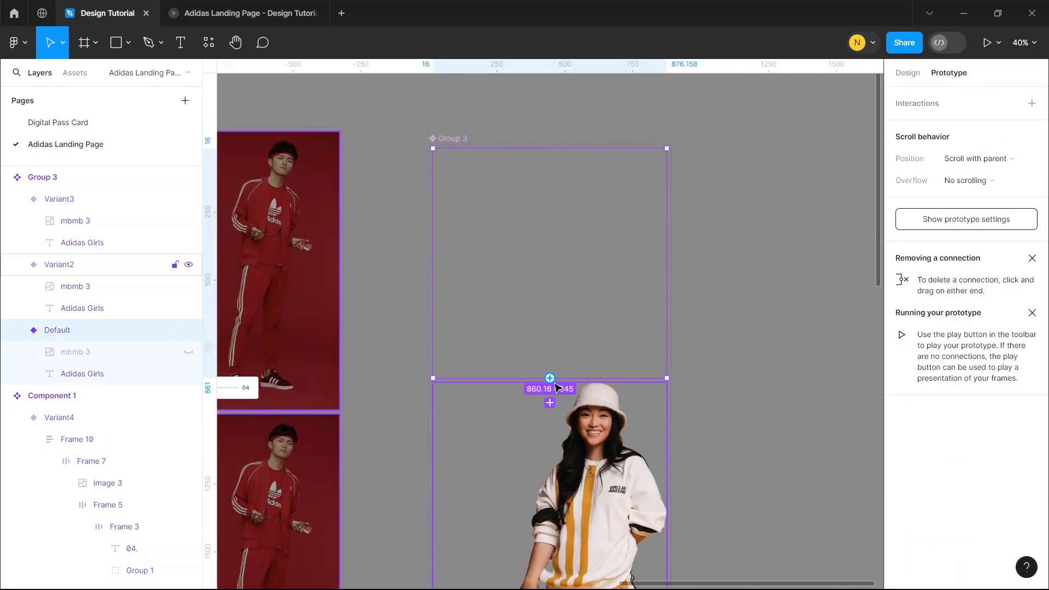
left_click_drag(549, 378, 552, 252)
scroll(546, 382, "down", 3)
left_click(497, 269)
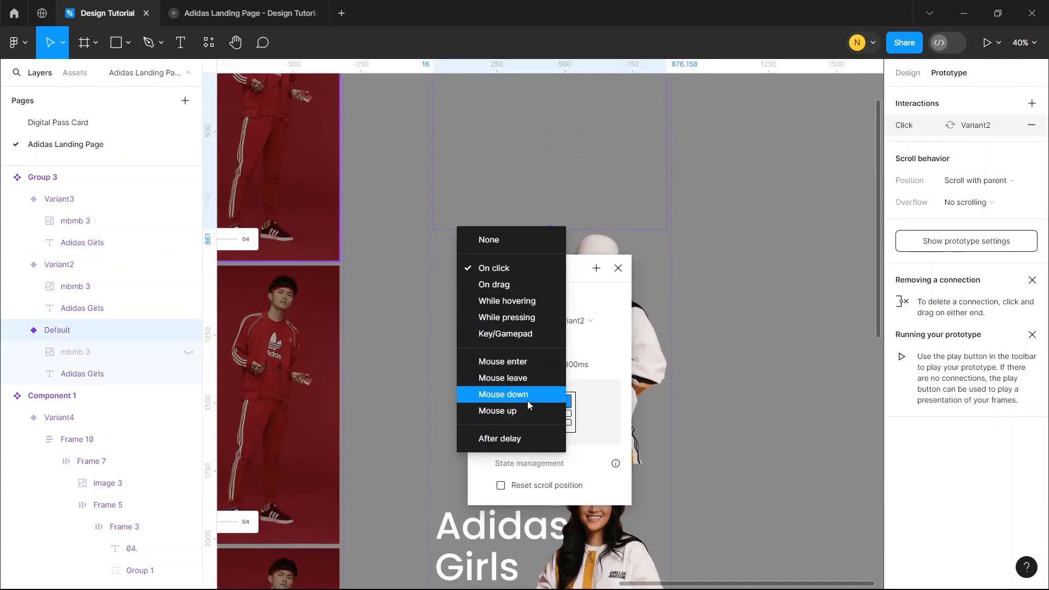
left_click(527, 437)
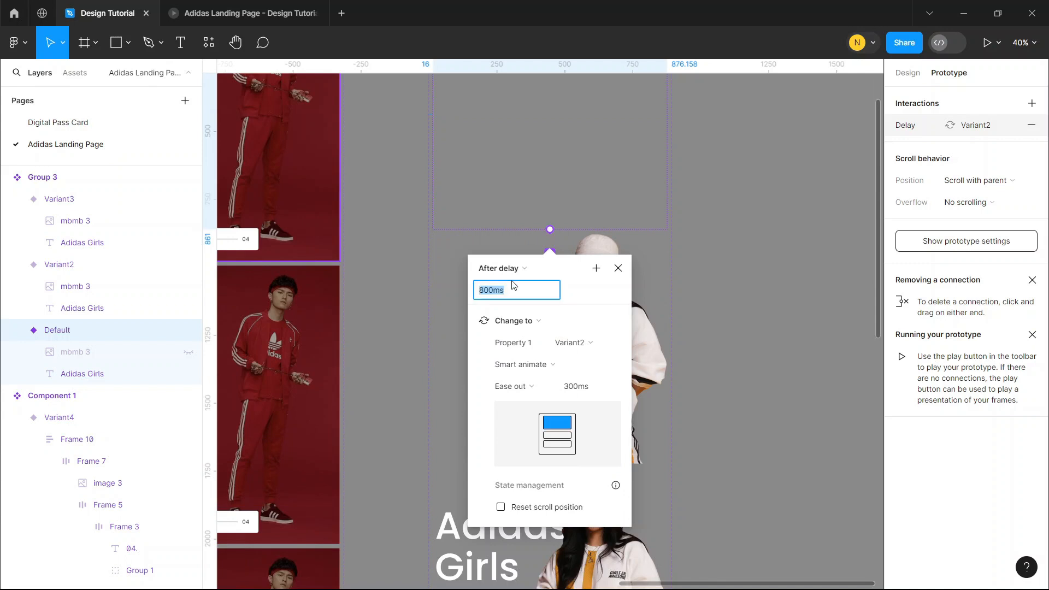
left_click(766, 335)
Connect Variant2 to Variant3 with a Smart animate interaction triggered after a 300 ms delay
left_click(611, 378)
scroll(583, 443, "down", 1)
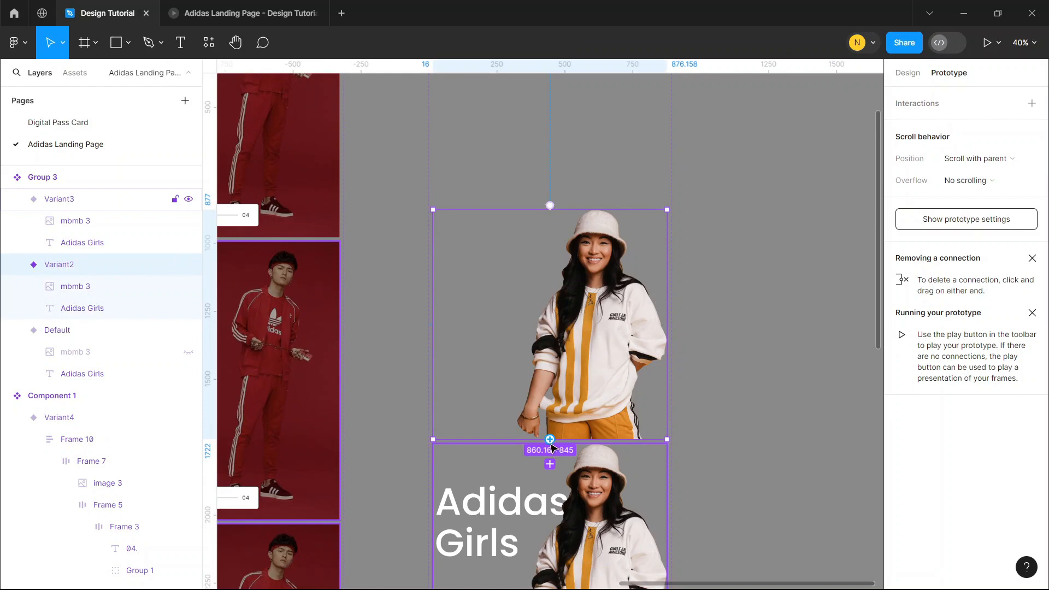
left_click_drag(549, 439, 550, 468)
scroll(492, 393, "down", 2)
left_click(491, 371)
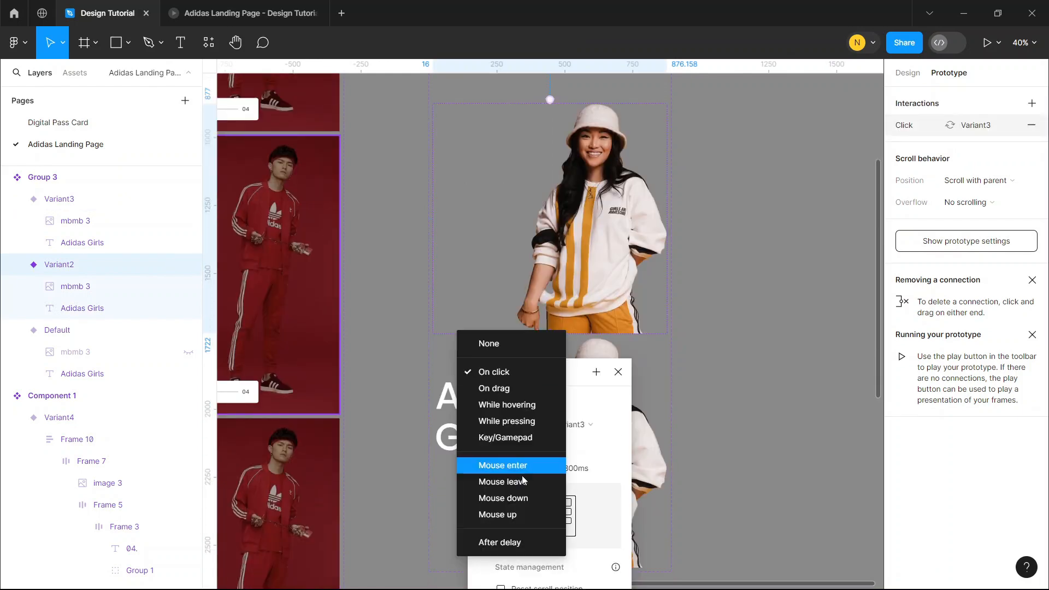
left_click(528, 543)
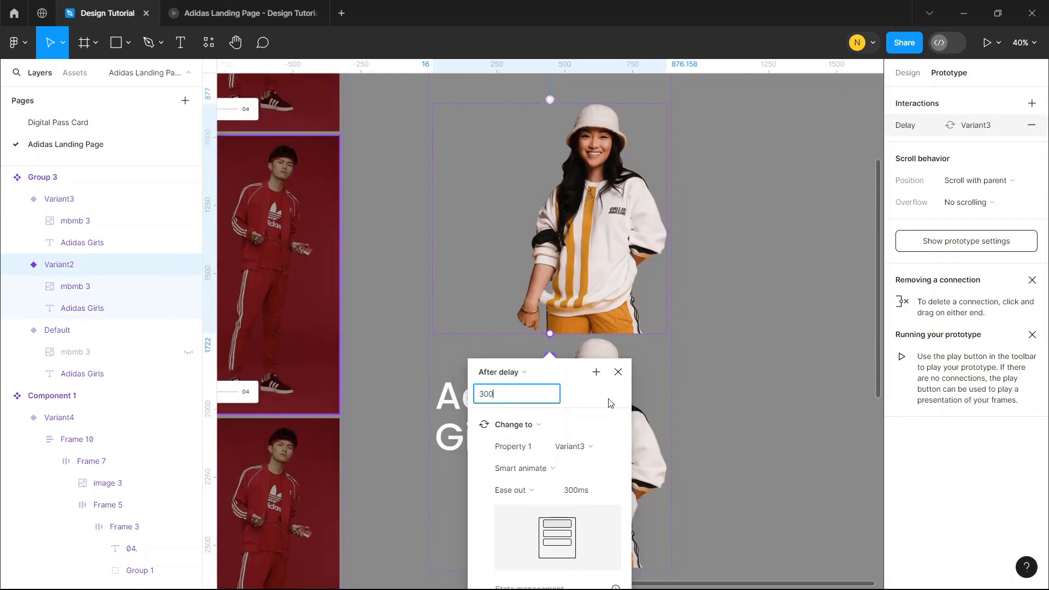
type("300")
left_click(773, 389)
Copy the Default variant and paste it to replace the Adidas Girls group in Desktop - 2
scroll(774, 389, "down", 6)
left_click(661, 212)
right_click(661, 212)
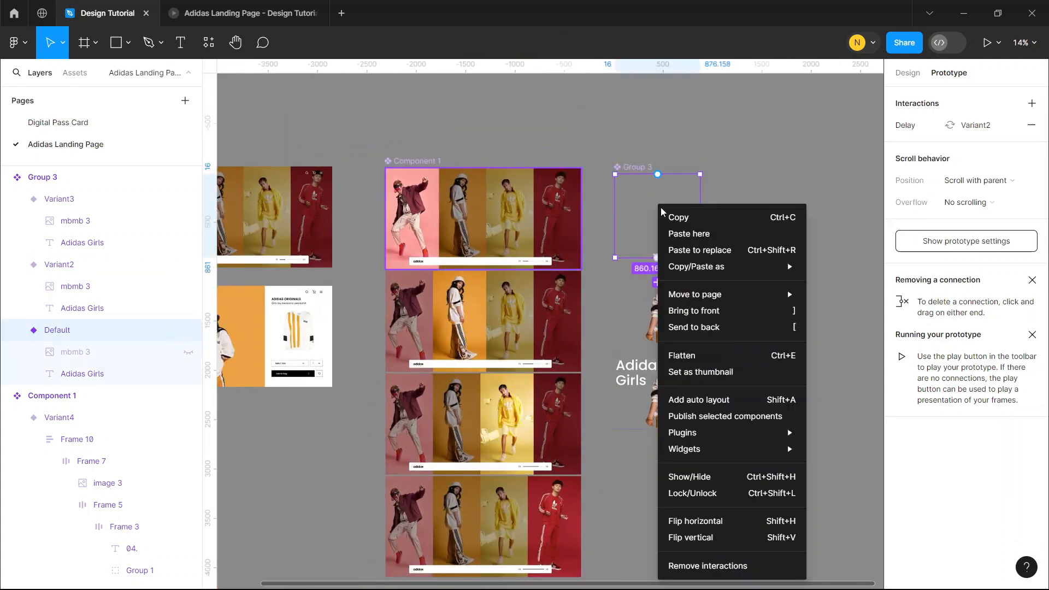
key("Escape")
scroll(547, 328, "left", 3)
right_click(377, 362)
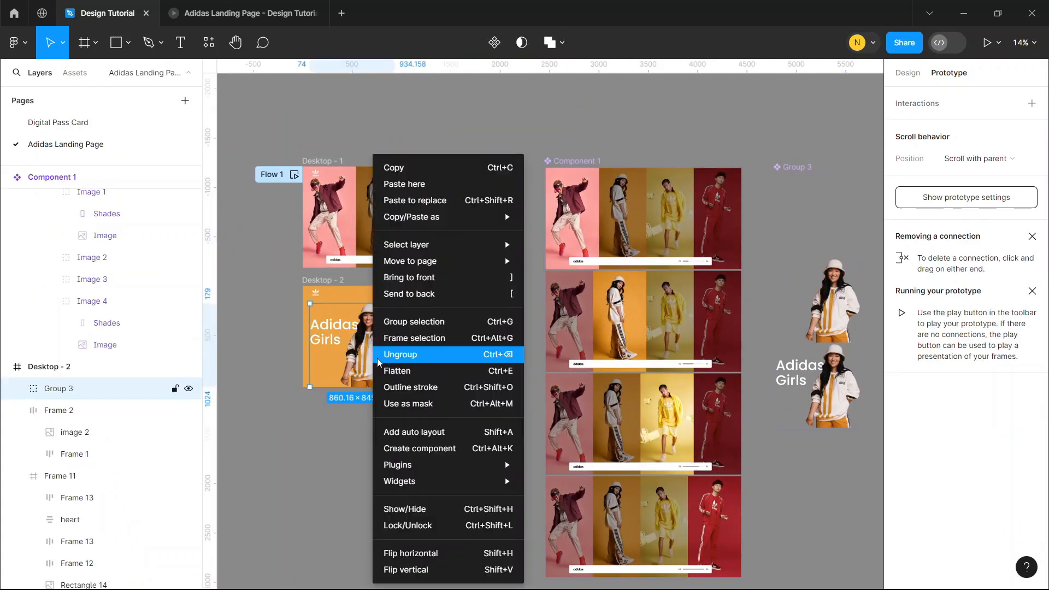
left_click(415, 200)
scroll(358, 357, "up", 5)
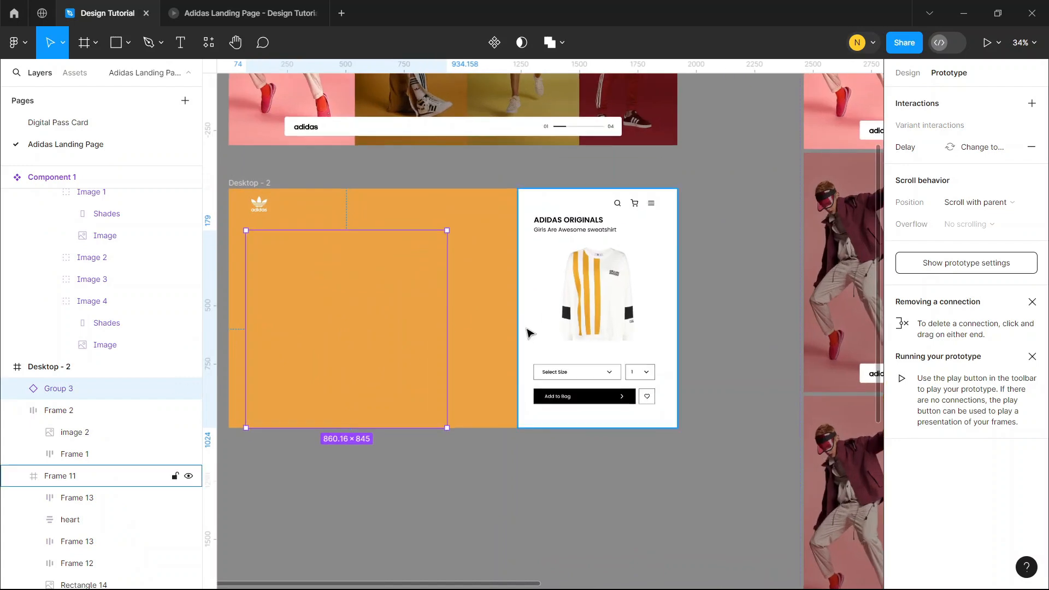
Move the Frame 11 product card right, out of Desktop - 2's visible area, to X 1918
left_click(530, 331)
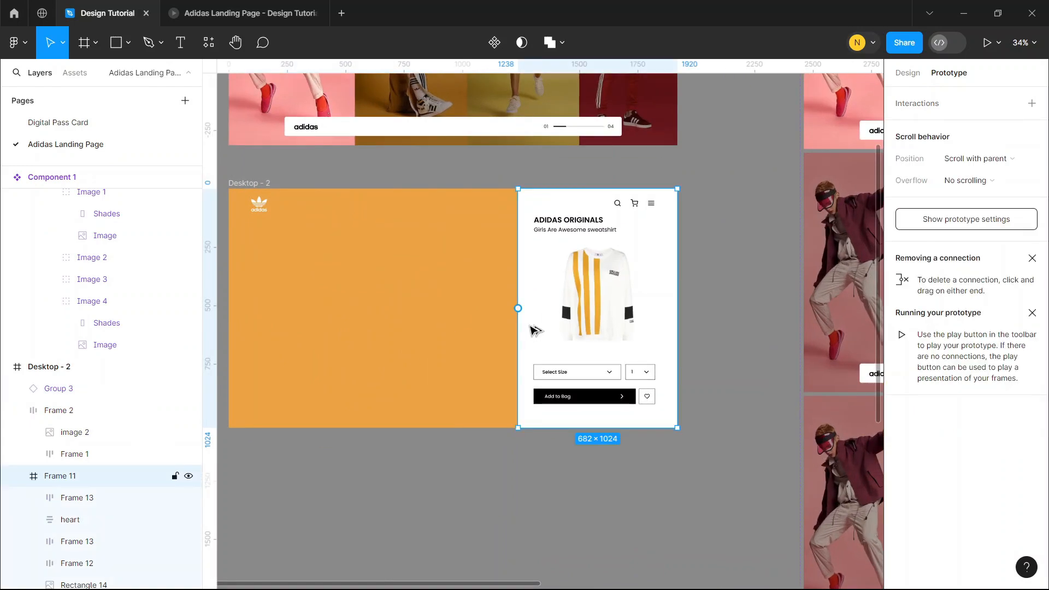
key("shift+Right")
key("shift+Right")
key("shift+Right")
key("shift+Right")
key("shift+Right")
key("shift+Right")
key("shift+Right")
key("shift+Right")
key("shift+Right")
key("shift+Right")
key("shift+Right")
key("shift+Right")
key("shift+Right")
key("shift+Right")
key("shift+Right")
key("shift+Right")
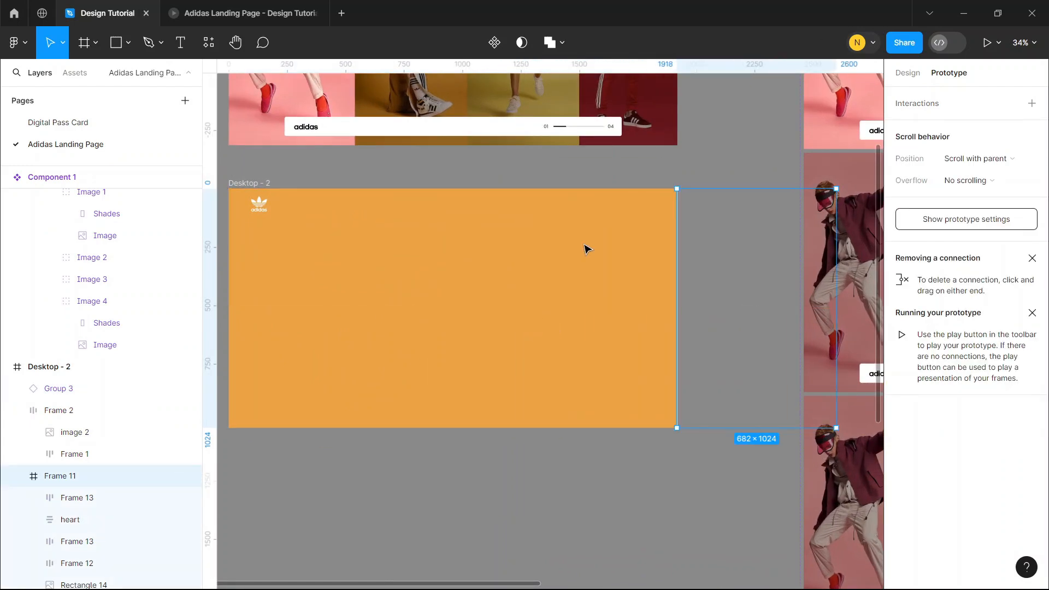
Duplicate the Desktop - 2 frame
left_click(611, 158)
left_click(247, 184)
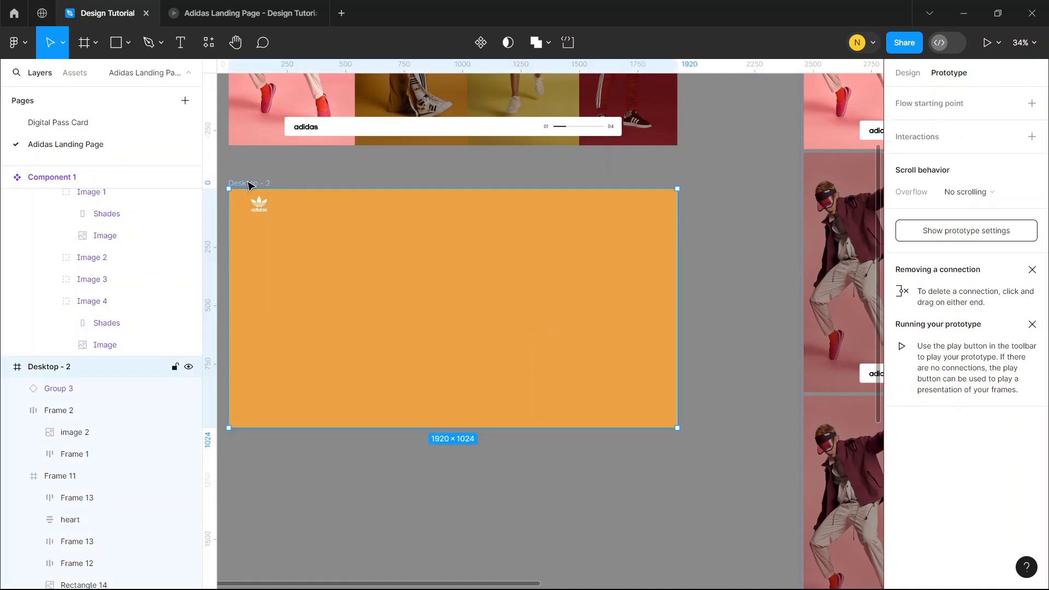
key("ctrl+d")
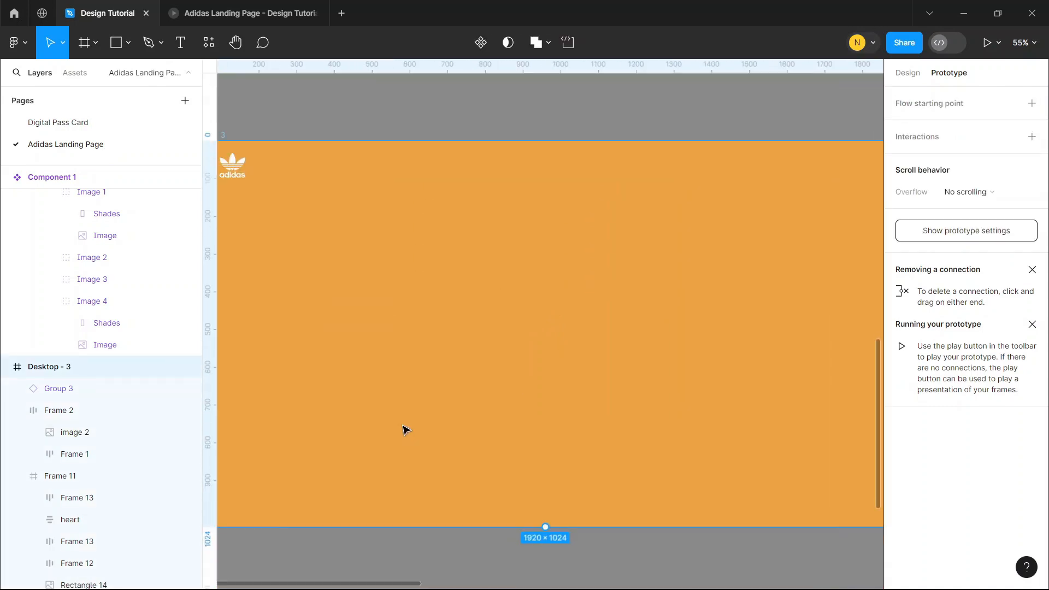
Switch the Group 3 instance in Desktop - 3 to Variant3
scroll(404, 413, "down", 3)
left_click(408, 354)
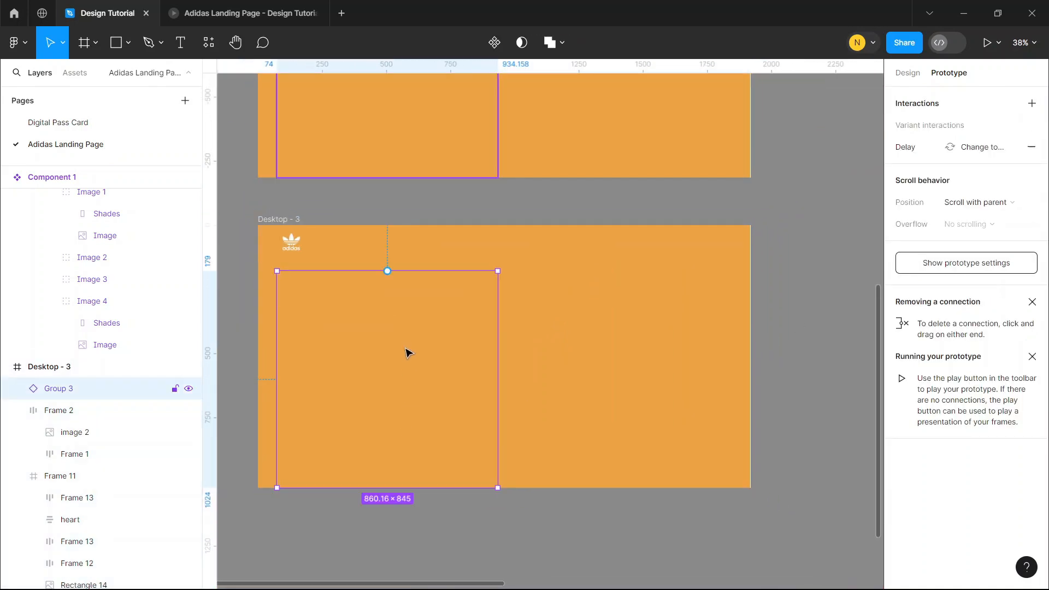
left_click(906, 73)
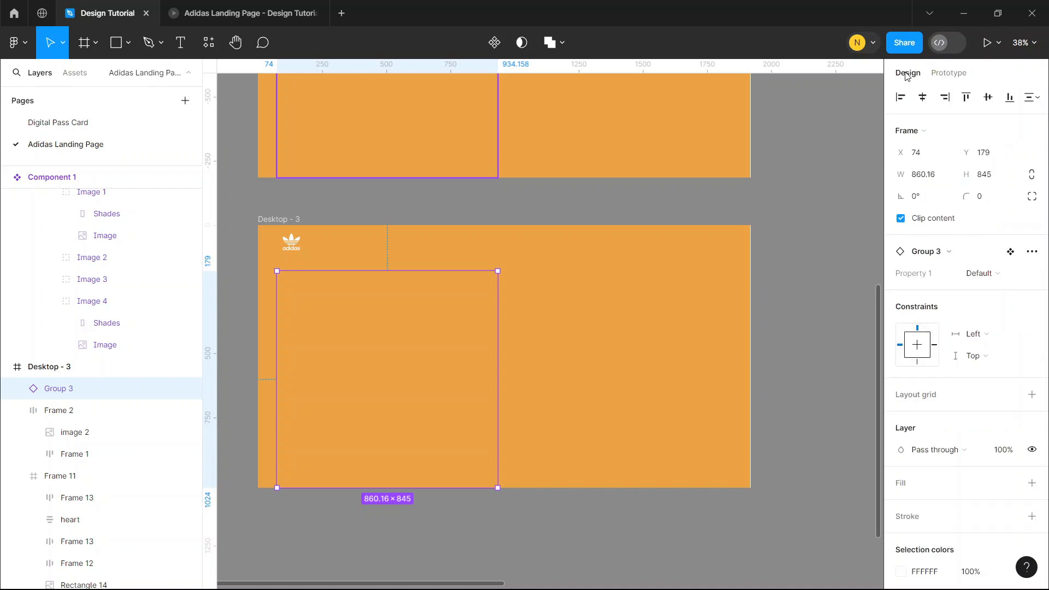
left_click(991, 275)
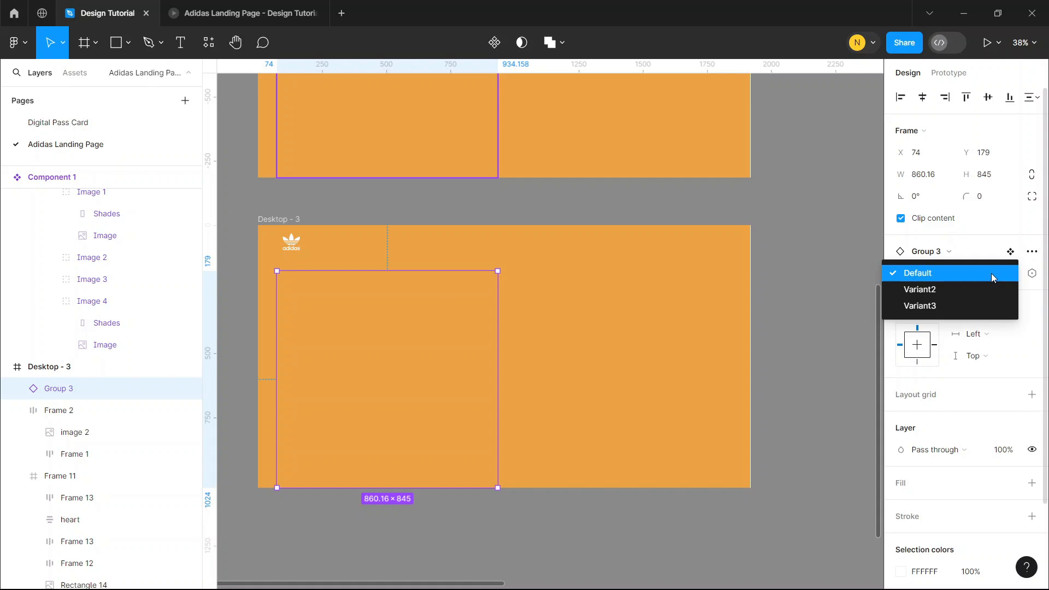
left_click(956, 306)
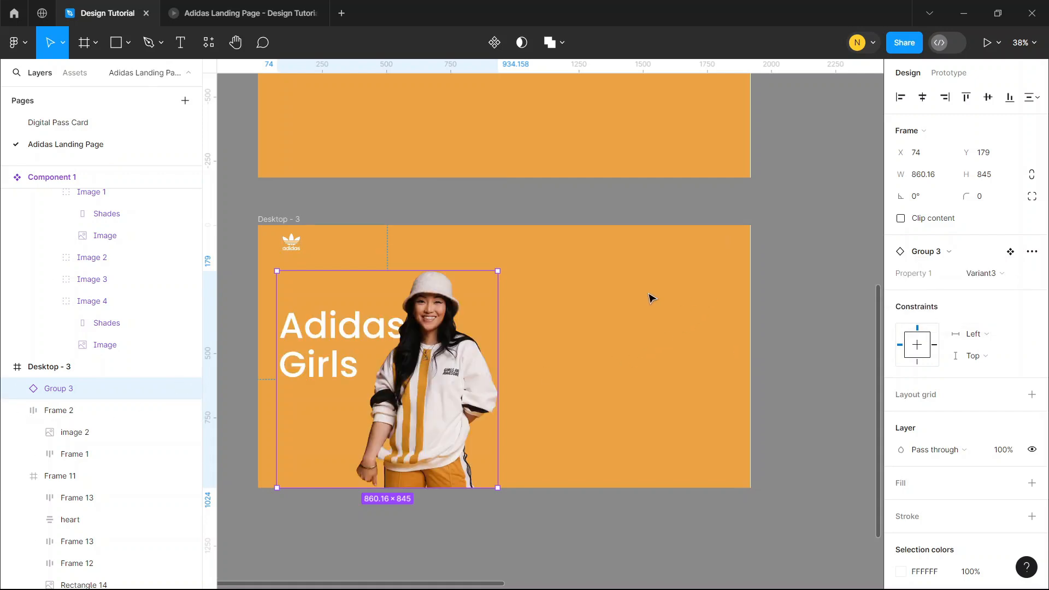
Move the Frame 11 product card left until flush with Desktop - 3's right edge, and shift the Adidas Girls group slightly right
left_click(67, 475)
key("alt")
key("alt+shift+Left")
key("alt+shift+Left")
key("alt+shift+Left")
key("alt+shift+Left")
key("alt+shift+Left")
key("alt+shift+Left")
key("alt+shift+Left")
key("alt+shift+Left")
key("alt+shift+Left")
key("alt+shift+Left")
key("alt+shift+Left")
key("alt+shift+Left")
key("alt+shift+Left")
key("alt+shift+Left")
key("alt+shift+Left")
key("alt+shift+Left")
key("alt+shift+Left")
key("alt+shift+Left")
key("alt+shift+Left")
key("alt+shift+Left")
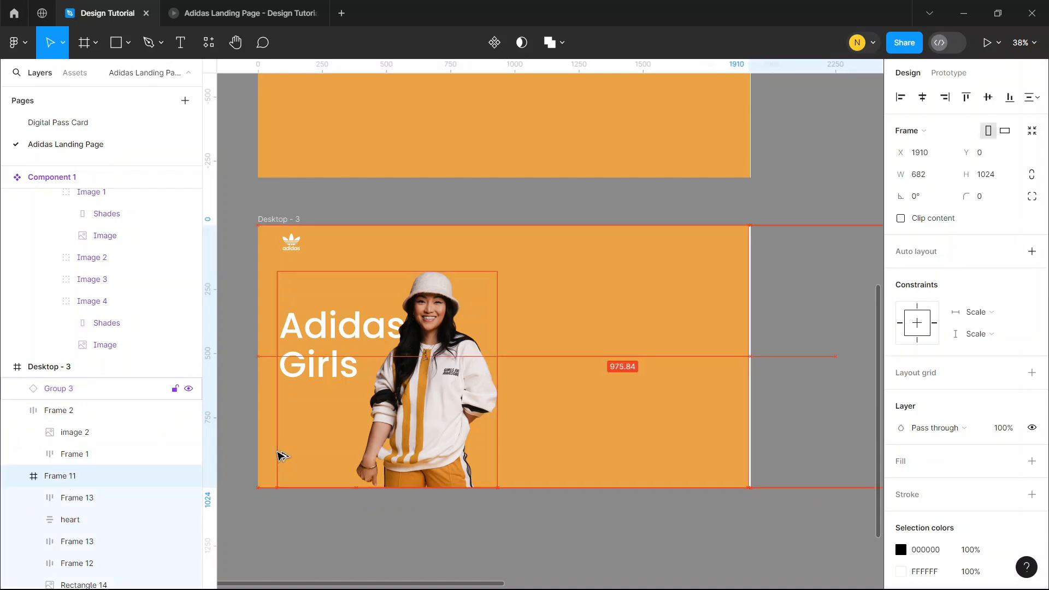
left_click_drag(414, 365, 437, 364)
left_click(827, 317)
Connect Image 2, the orange photo in Desktop - 1, to Desktop - 2 with an on-click Smart animate interaction, Ease out, 300 ms
scroll(827, 316, "up", 3)
scroll(529, 284, "down", 2)
scroll(529, 286, "down", 2)
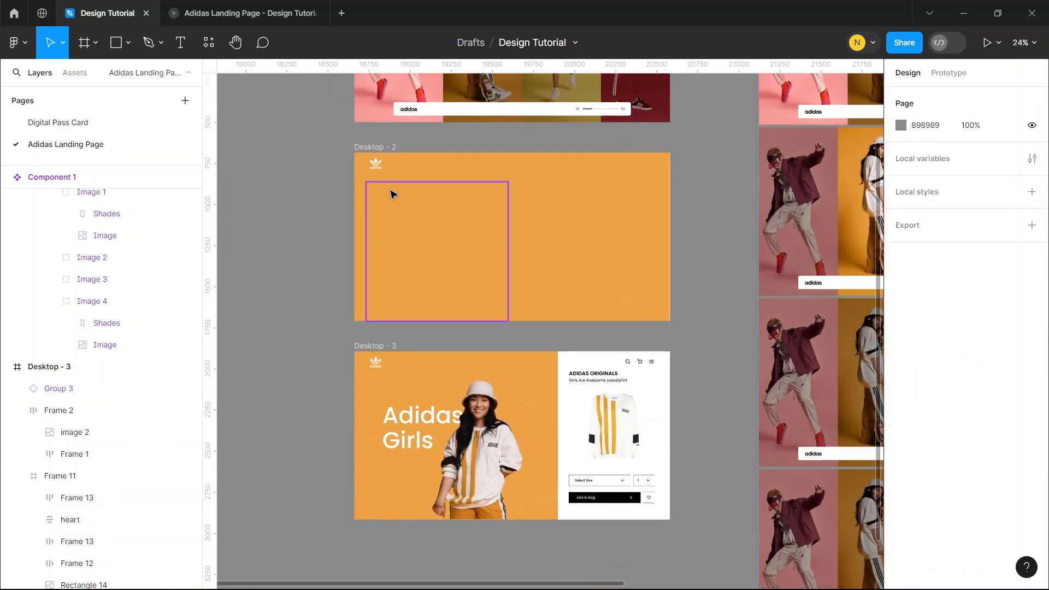
scroll(391, 194, "up", 2)
left_click(488, 133)
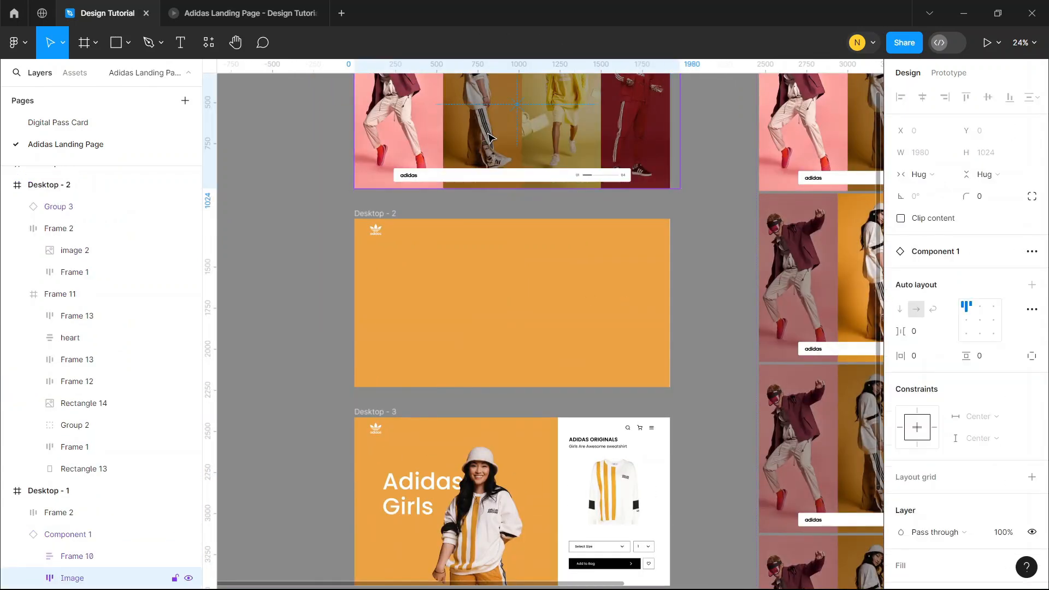
double_click(488, 136)
scroll(694, 188, "up", 5)
scroll(776, 181, "up", 2)
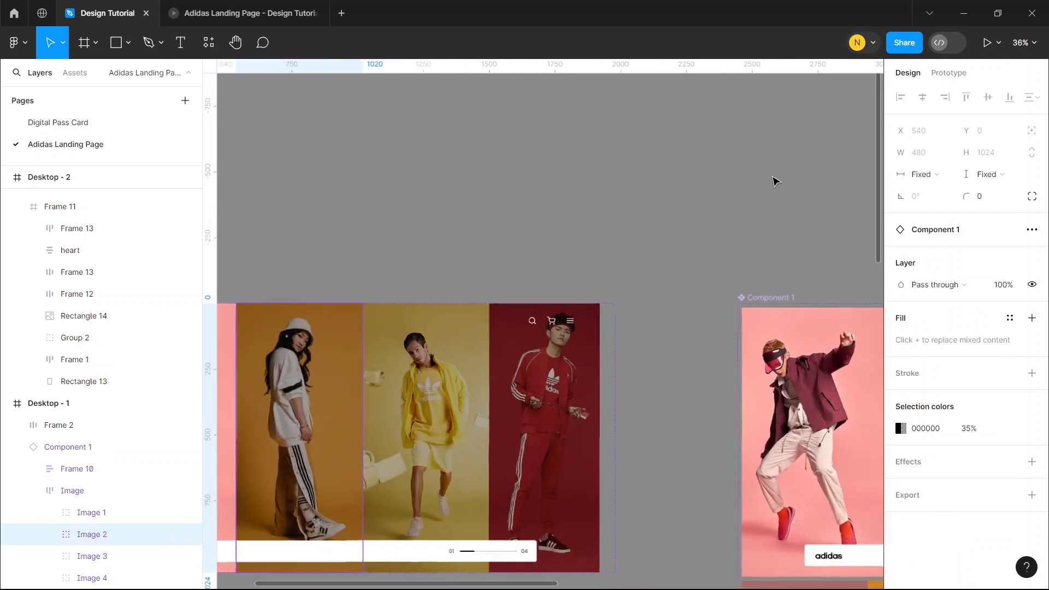
scroll(776, 182, "down", 5)
scroll(692, 223, "left", 5)
left_click(949, 73)
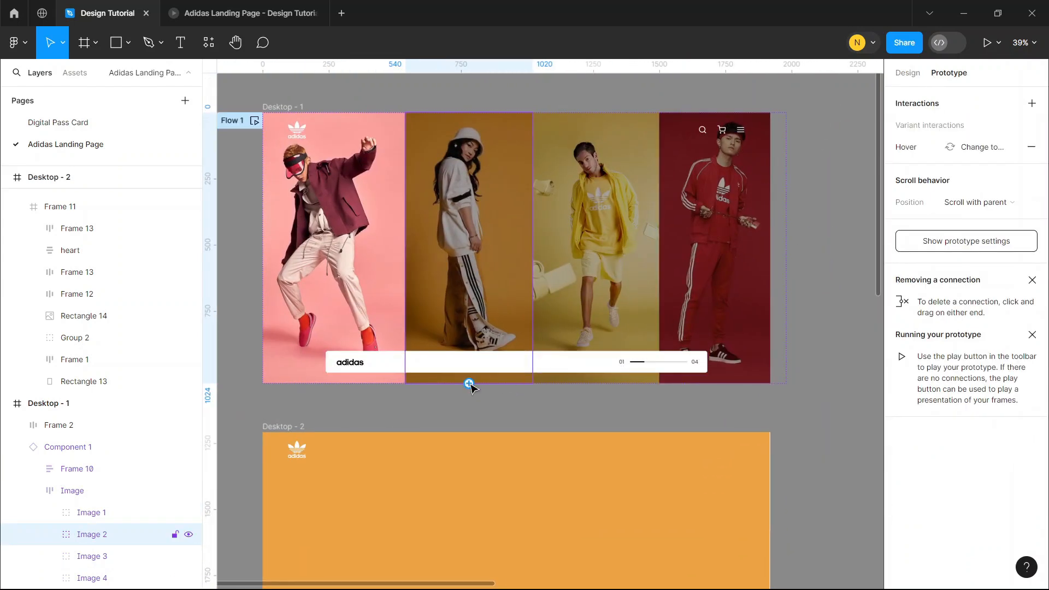
left_click_drag(441, 435, 431, 469)
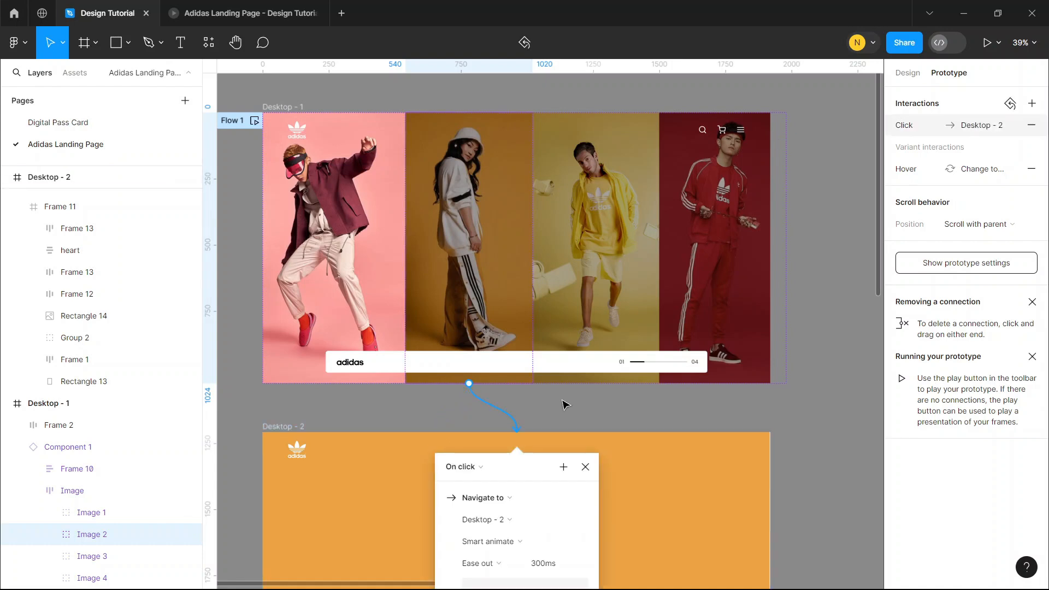
scroll(565, 390, "down", 3)
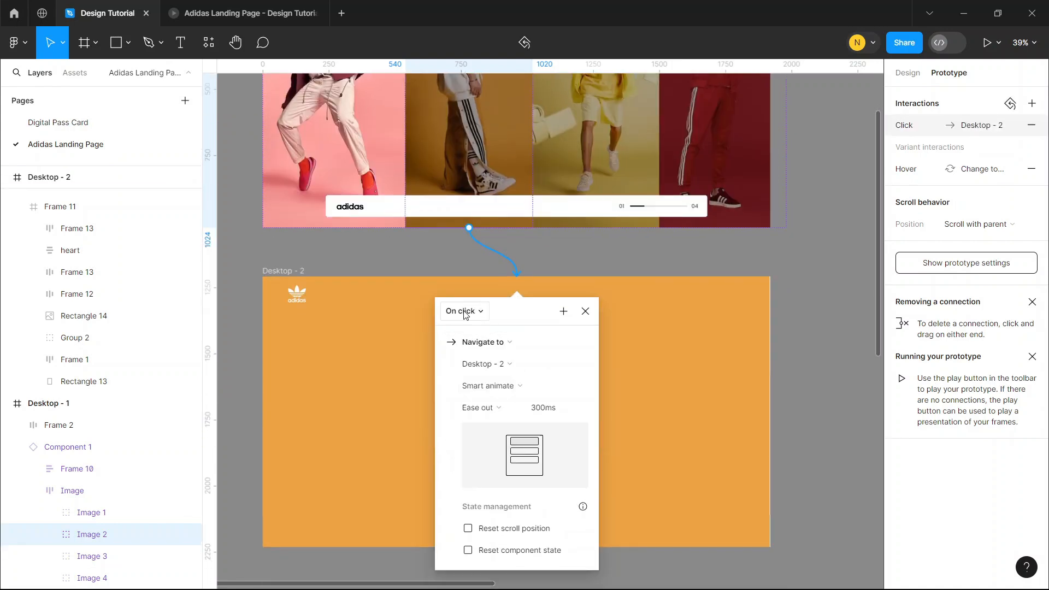
left_click(822, 265)
Connect the Desktop - 2 frame to Desktop - 3 with a Smart animate interaction triggered after a 1500 ms delay
scroll(535, 240, "down", 4)
scroll(537, 241, "up", 1)
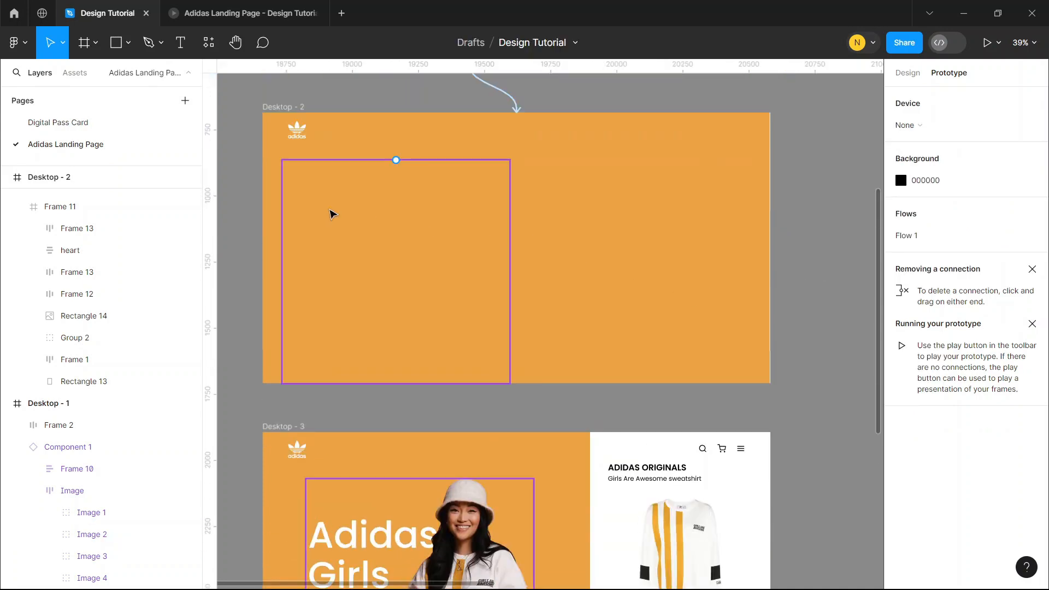
left_click(281, 106)
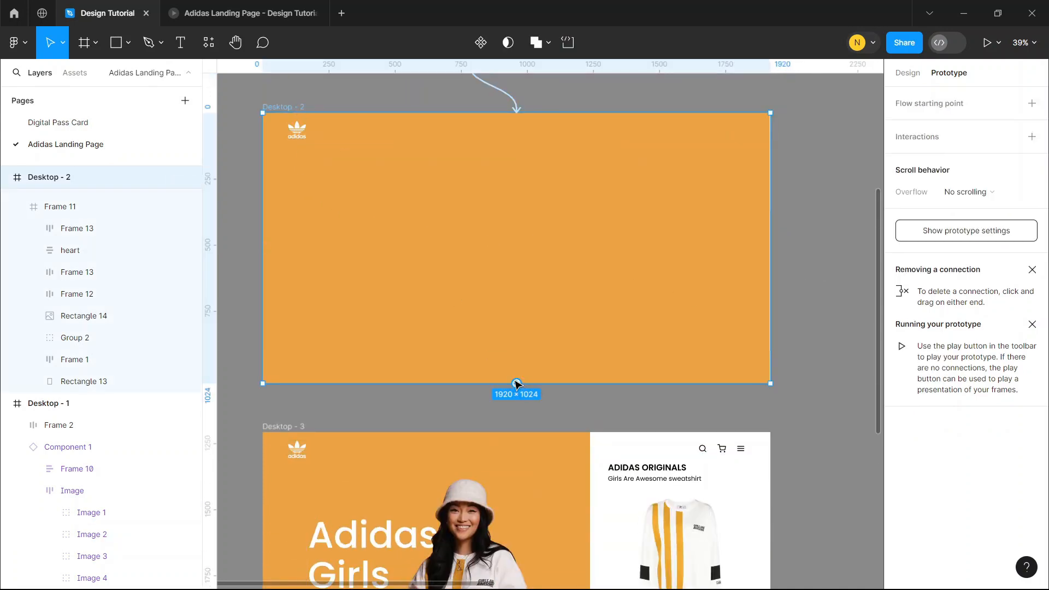
left_click_drag(516, 382, 486, 479)
scroll(544, 353, "down", 3)
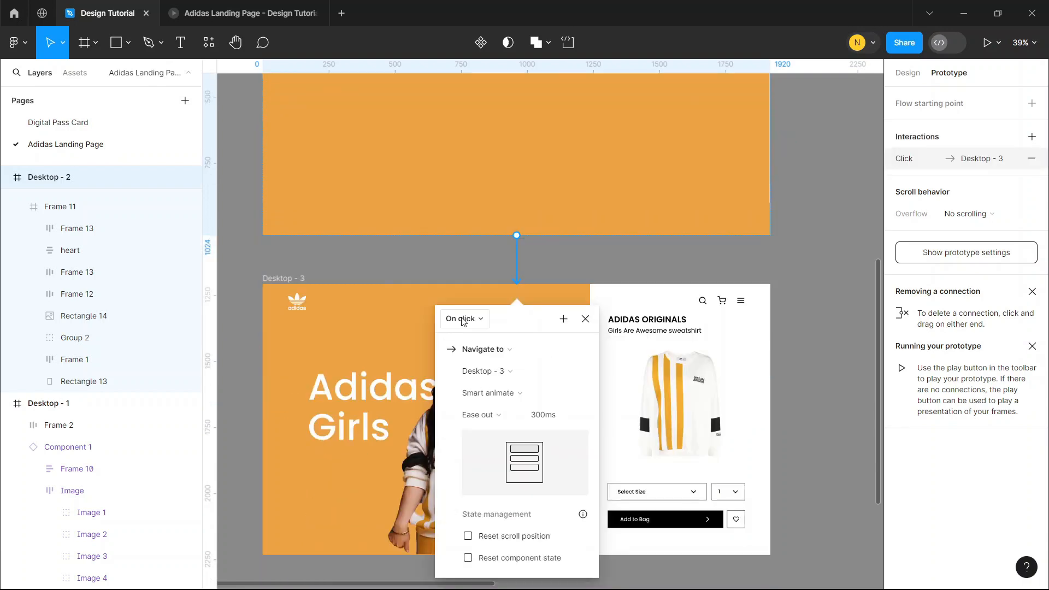
left_click(464, 321)
left_click(467, 489)
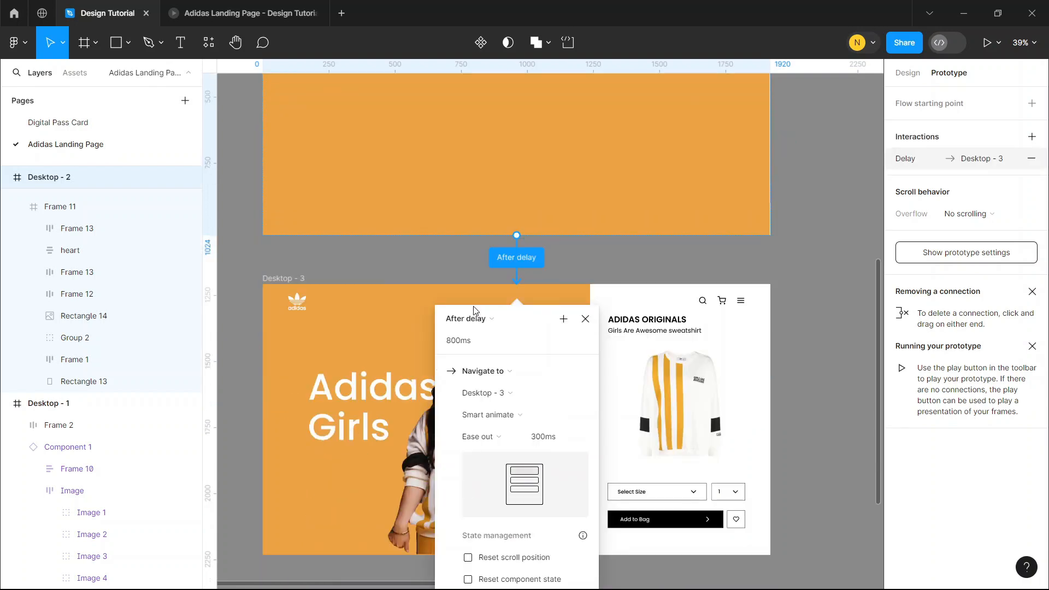
scroll(538, 340, "down", 1)
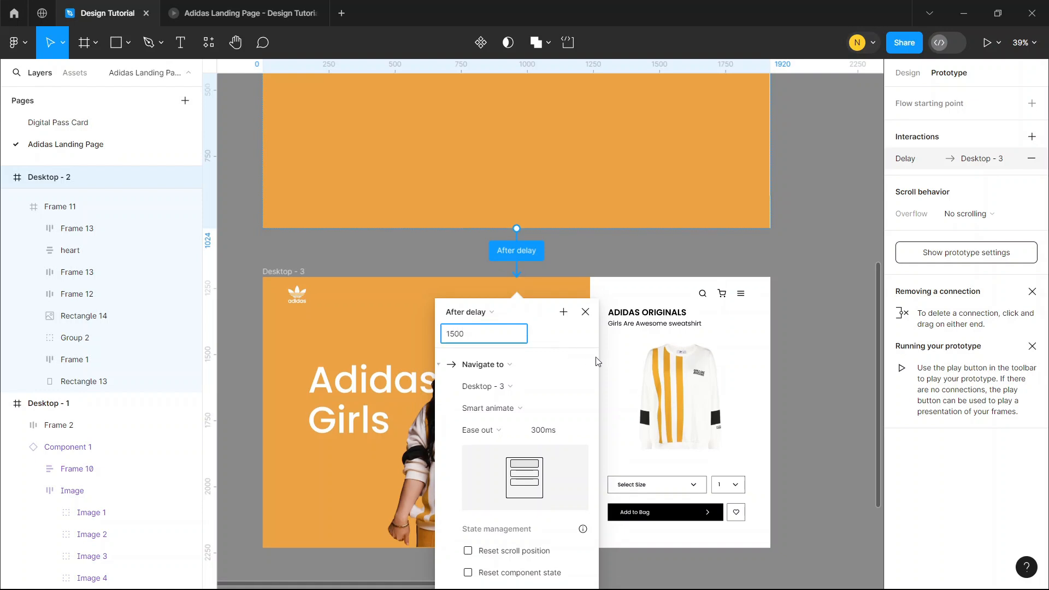
left_click(802, 335)
Switch to the running Adidas landing page prototype and test the transition from the orange photo to the product screen
scroll(802, 335, "up", 5)
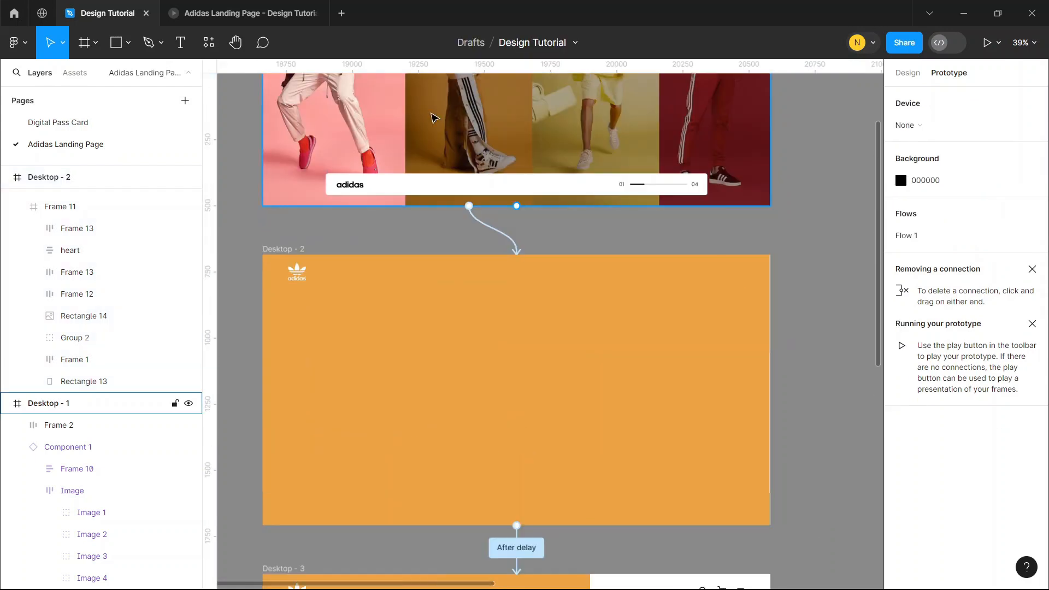
left_click(246, 5)
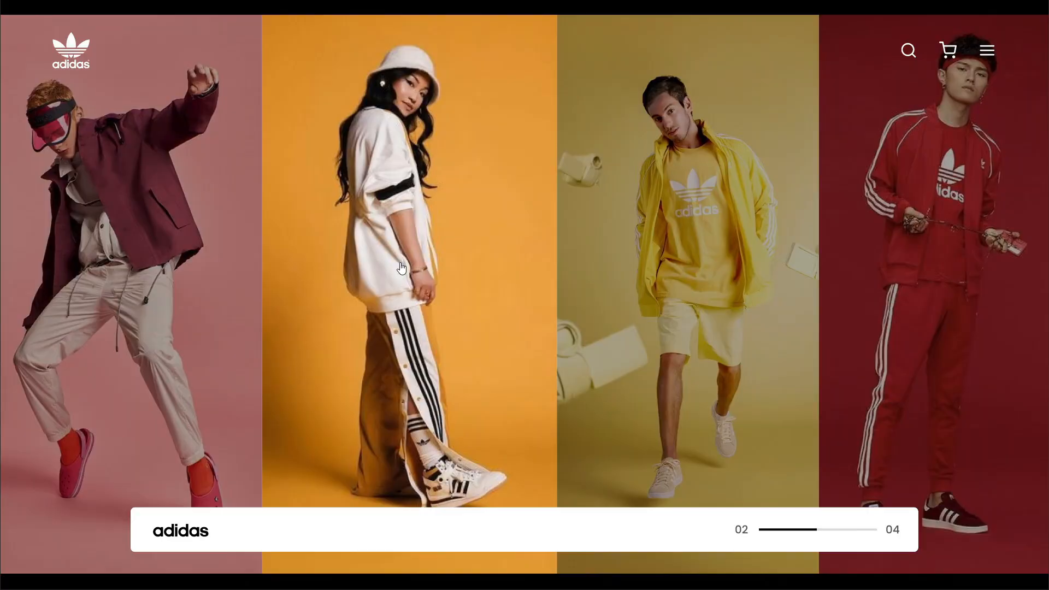
left_click(401, 268)
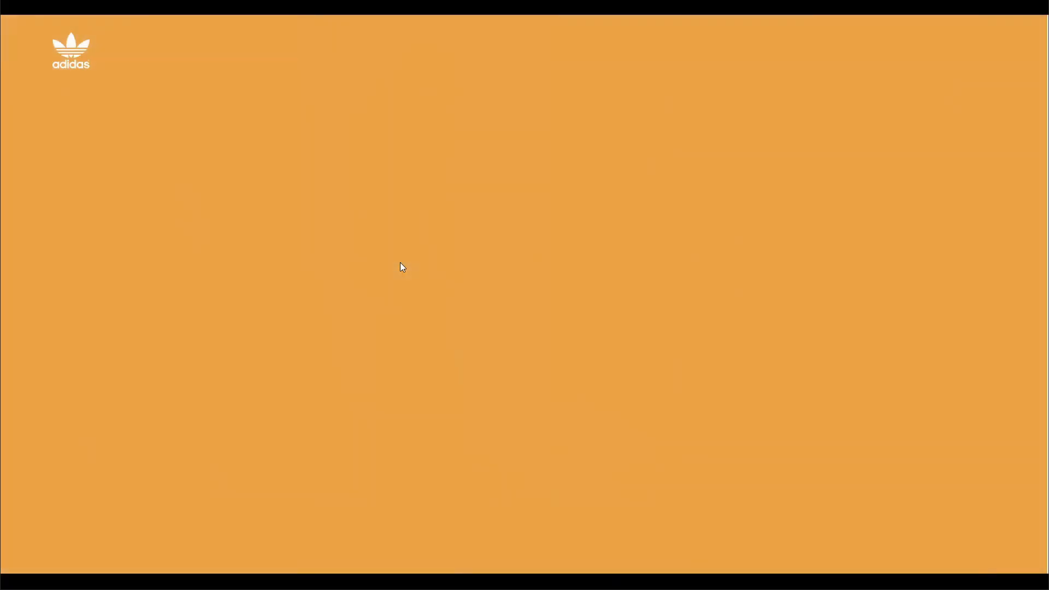